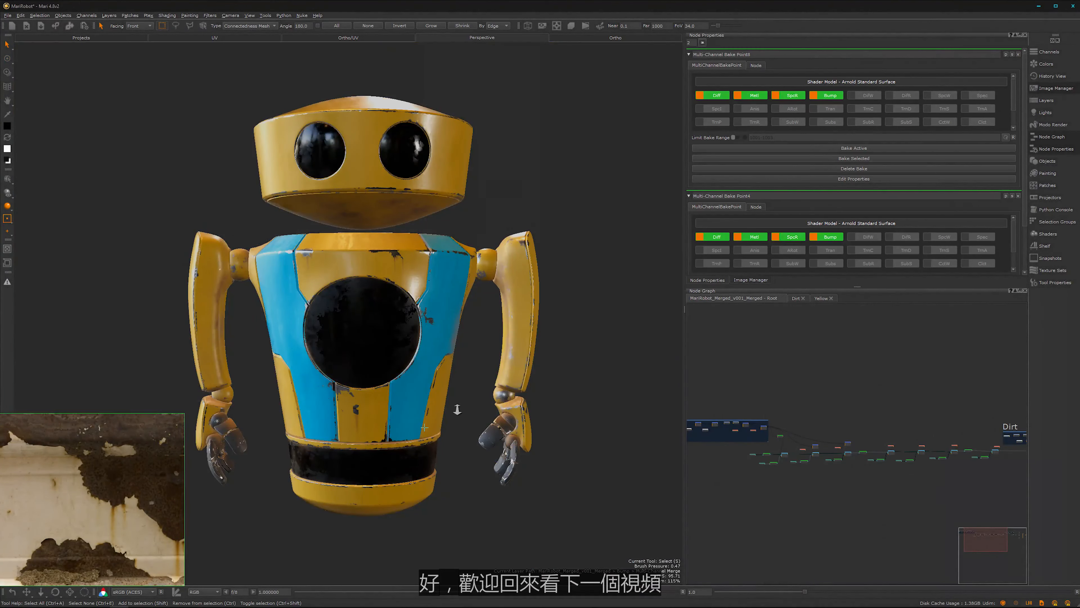
# - Widen the node graph and node properties area beside the robot viewport
pyautogui.scroll(5, 448, 405)
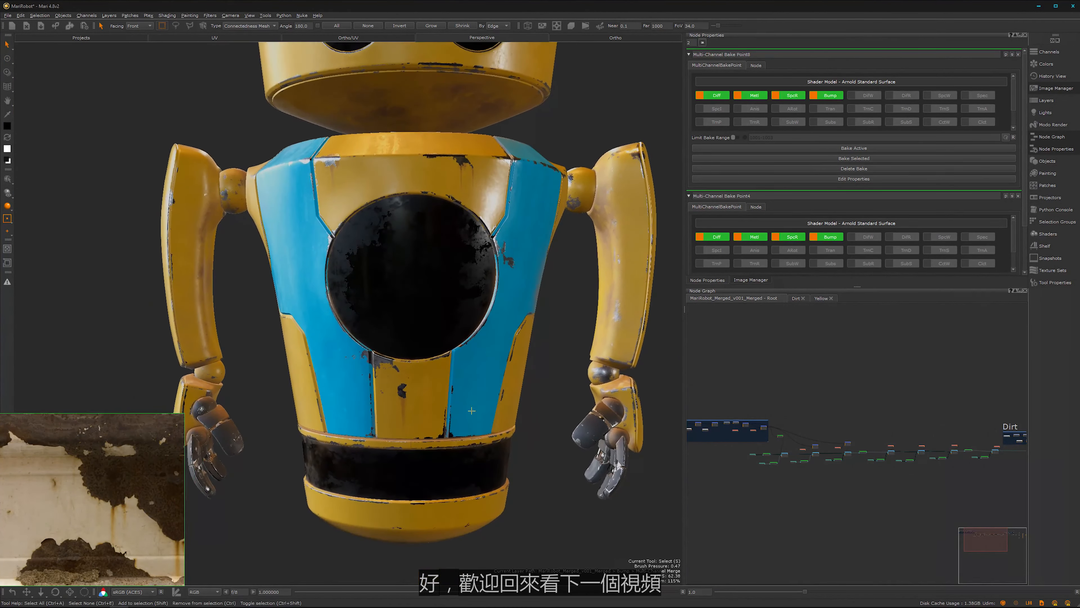
pyautogui.keyDown('alt'); pyautogui.moveTo(472, 411); pyautogui.dragTo(459, 441); pyautogui.keyUp('alt')
pyautogui.scroll(5, 825, 503)
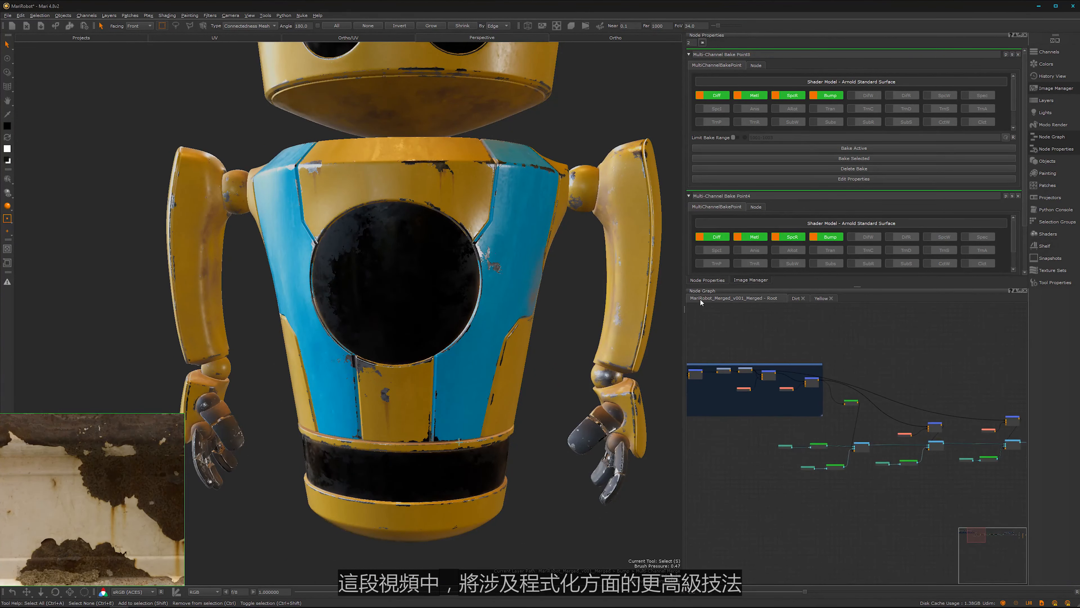
pyautogui.moveTo(685, 307); pyautogui.dragTo(636, 309)
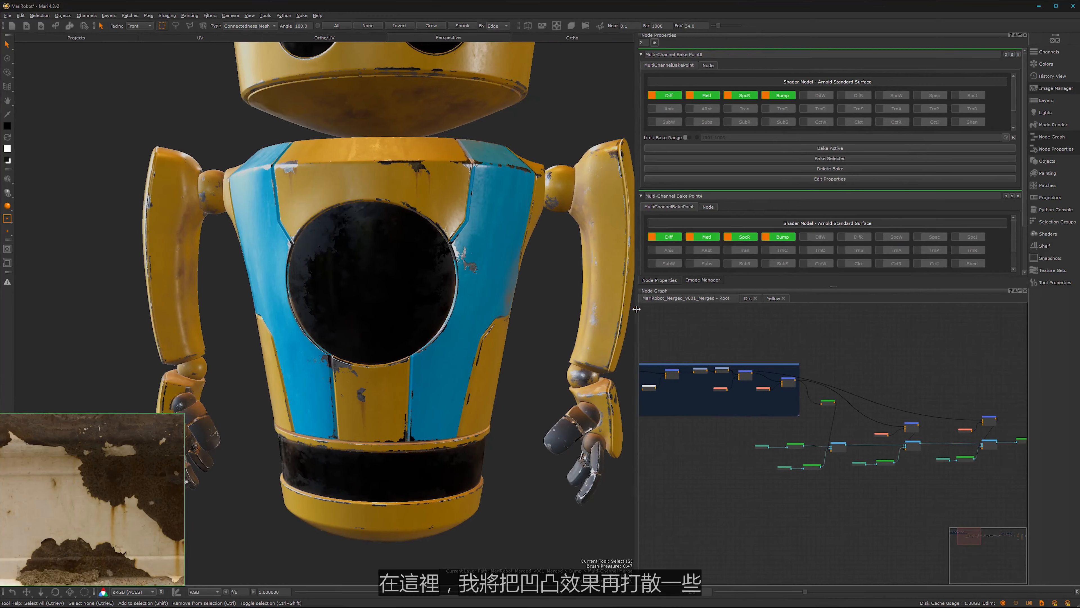
# - Examine the chipped paint and rust streaks around the robot's collar and upper chest
pyautogui.keyDown('alt'); pyautogui.moveTo(425, 298); pyautogui.dragTo(464, 285, button='right'); pyautogui.keyUp('alt')
pyautogui.keyDown('alt'); pyautogui.moveTo(464, 286); pyautogui.dragTo(414, 443, button='middle'); pyautogui.keyUp('alt')
pyautogui.keyDown('alt'); pyautogui.moveTo(415, 443); pyautogui.dragTo(432, 314, button='right'); pyautogui.keyUp('alt')
pyautogui.keyDown('alt'); pyautogui.moveTo(432, 314); pyautogui.dragTo(415, 304); pyautogui.keyUp('alt')
pyautogui.keyDown('alt'); pyautogui.moveTo(415, 304); pyautogui.dragTo(499, 294, button='right'); pyautogui.keyUp('alt')
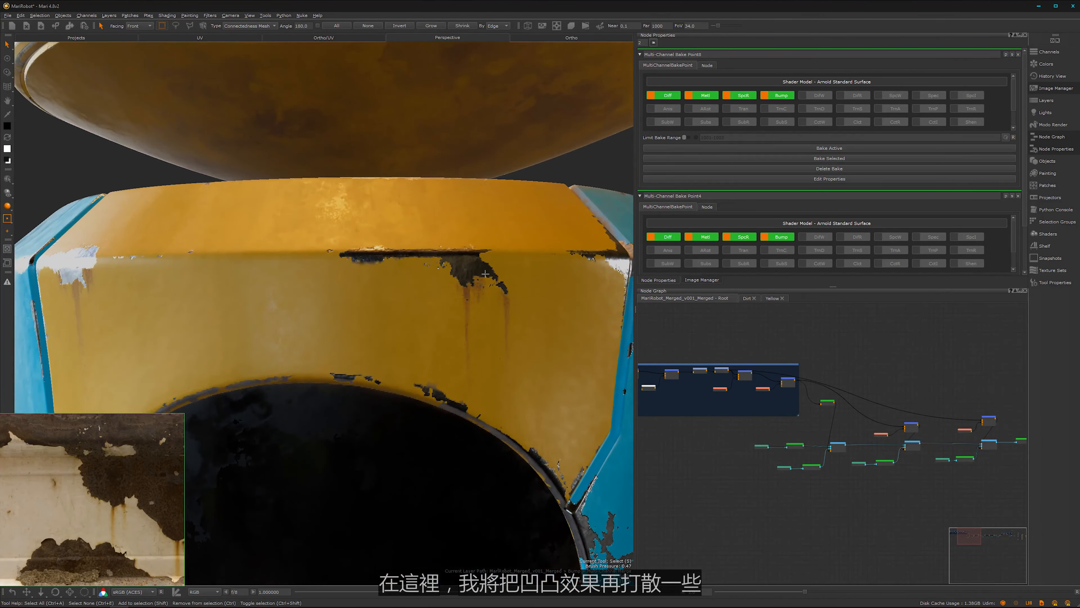
pyautogui.keyDown('alt'); pyautogui.moveTo(485, 274); pyautogui.dragTo(393, 289, button='middle'); pyautogui.keyUp('alt')
pyautogui.keyDown('alt'); pyautogui.moveTo(394, 289); pyautogui.dragTo(405, 314, button='right'); pyautogui.keyUp('alt')
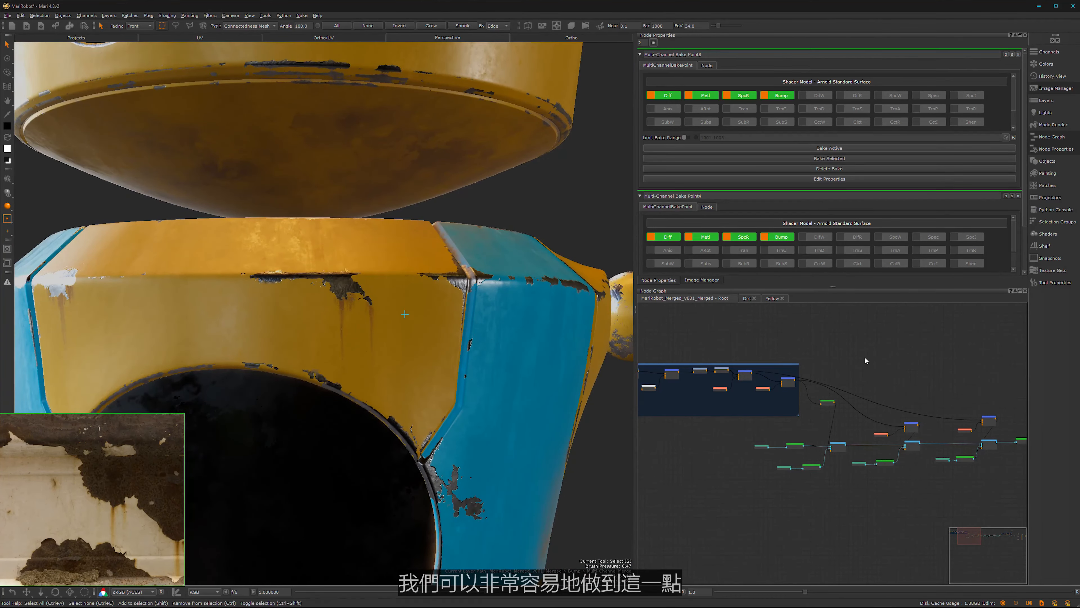
# - Examine the merge nodes inside the blue mask group and the connections leaving the group
pyautogui.keyDown('alt'); pyautogui.moveTo(872, 363); pyautogui.dragTo(852, 370, button='right'); pyautogui.keyUp('alt')
pyautogui.keyDown('alt'); pyautogui.moveTo(851, 370); pyautogui.dragTo(805, 431, button='middle'); pyautogui.keyUp('alt')
pyautogui.keyDown('alt'); pyautogui.moveTo(805, 432); pyautogui.dragTo(918, 370, button='right'); pyautogui.keyUp('alt')
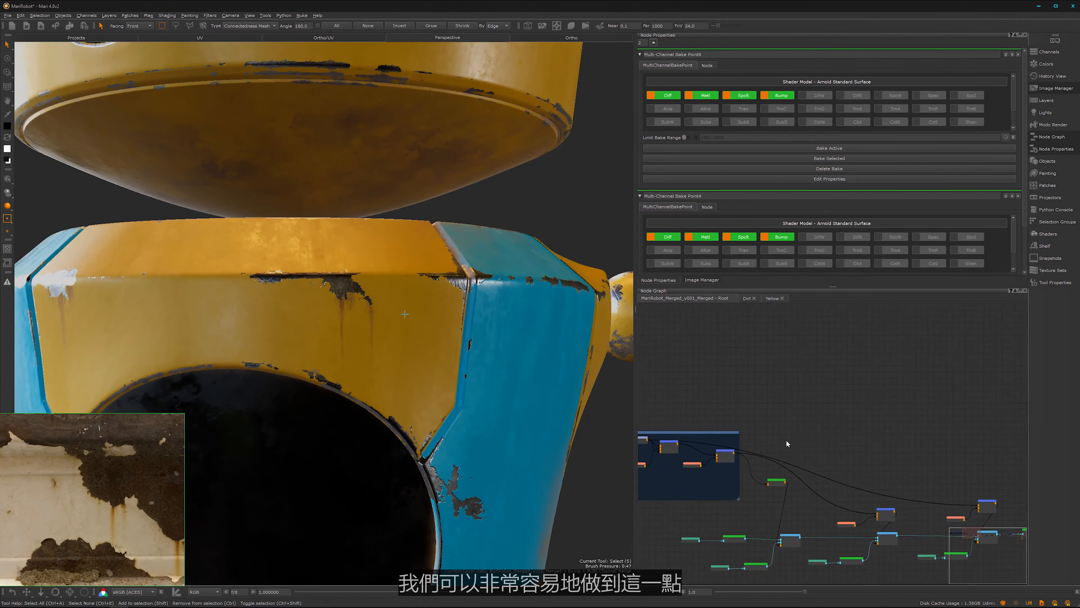
pyautogui.click(727, 457)
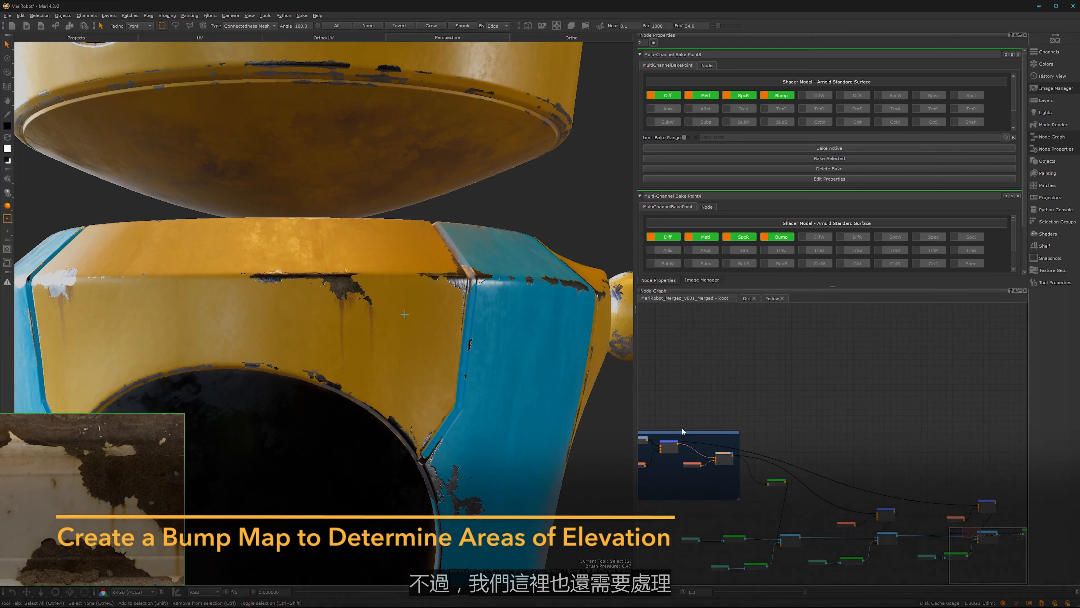
pyautogui.moveTo(730, 413); pyautogui.dragTo(835, 406, button='middle')
pyautogui.keyDown('alt'); pyautogui.moveTo(771, 460); pyautogui.dragTo(911, 336, button='right'); pyautogui.keyUp('alt')
pyautogui.moveTo(773, 419); pyautogui.dragTo(770, 423)
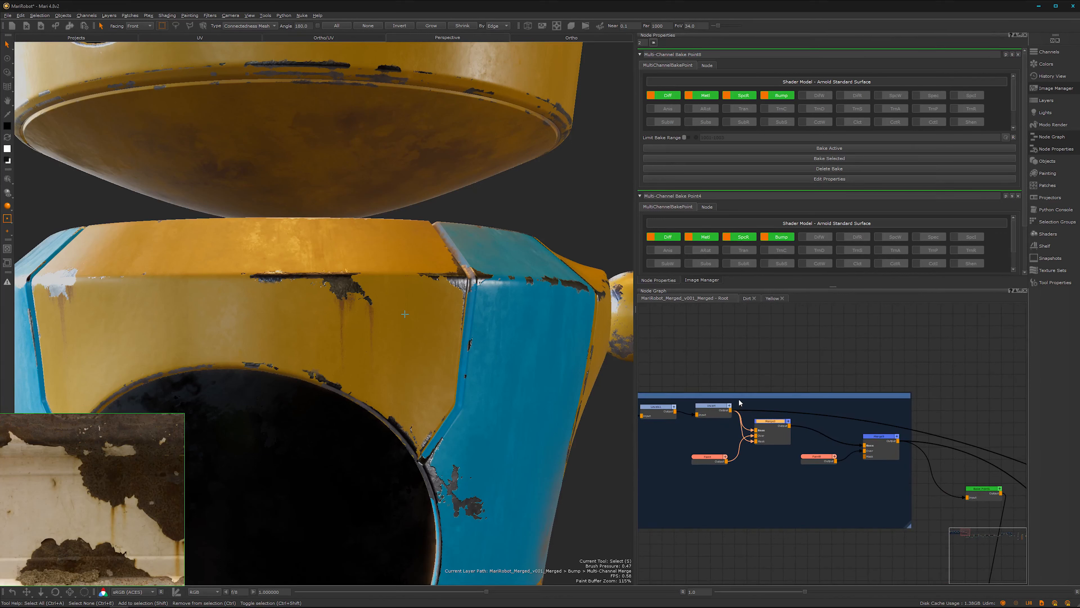
pyautogui.keyDown('alt'); pyautogui.moveTo(885, 376); pyautogui.dragTo(825, 376, button='right'); pyautogui.keyUp('alt')
pyautogui.moveTo(824, 376); pyautogui.dragTo(792, 376, button='middle')
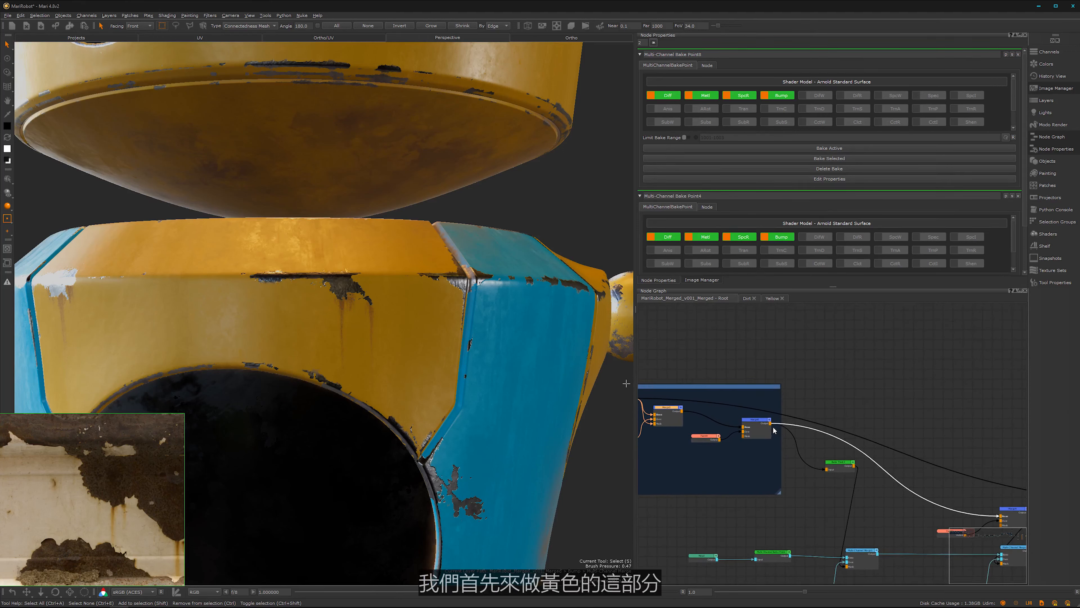
# - Reposition the green bake point node below the mask group's output and shift the group's second-to-last merge node slightly toward the last one
pyautogui.moveTo(841, 465); pyautogui.dragTo(848, 494)
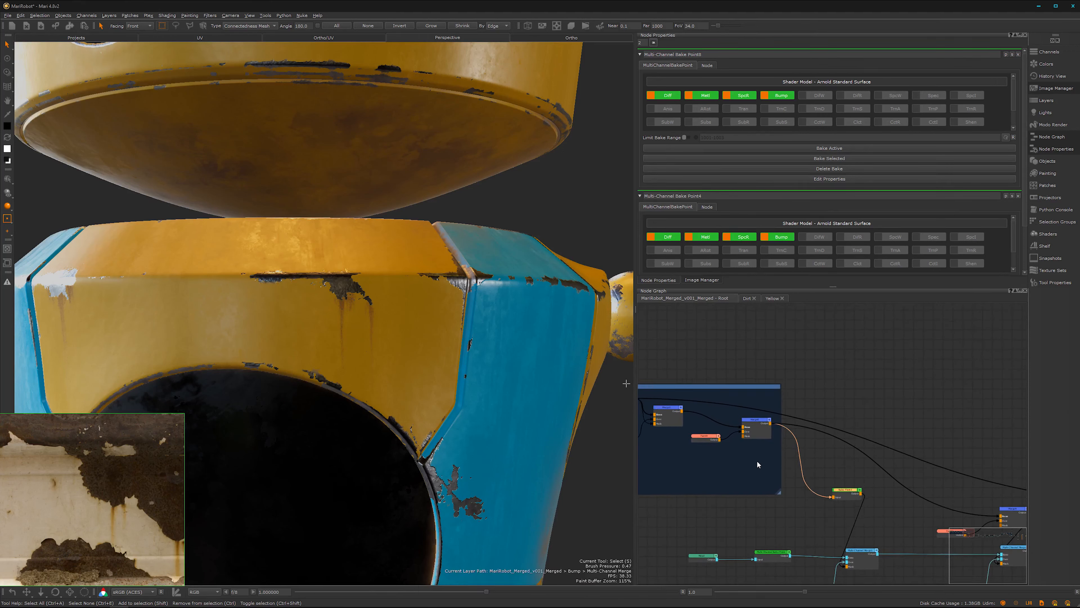
pyautogui.keyDown('alt'); pyautogui.moveTo(759, 461); pyautogui.dragTo(838, 447, button='right'); pyautogui.keyUp('alt')
pyautogui.moveTo(838, 447); pyautogui.dragTo(892, 429, button='middle')
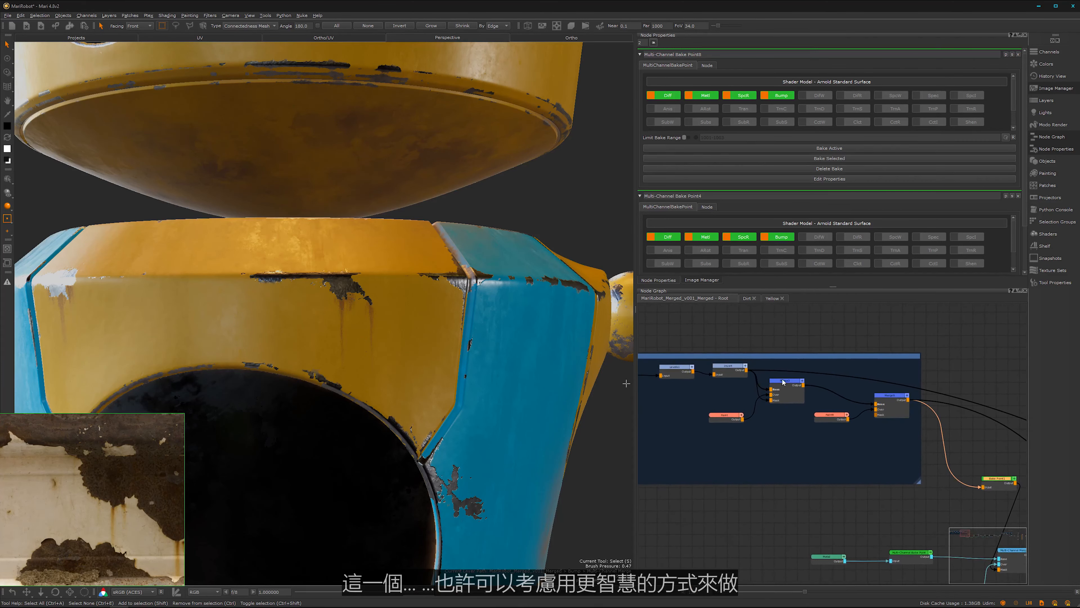
pyautogui.moveTo(858, 415); pyautogui.dragTo(877, 409)
pyautogui.moveTo(912, 386); pyautogui.dragTo(810, 449)
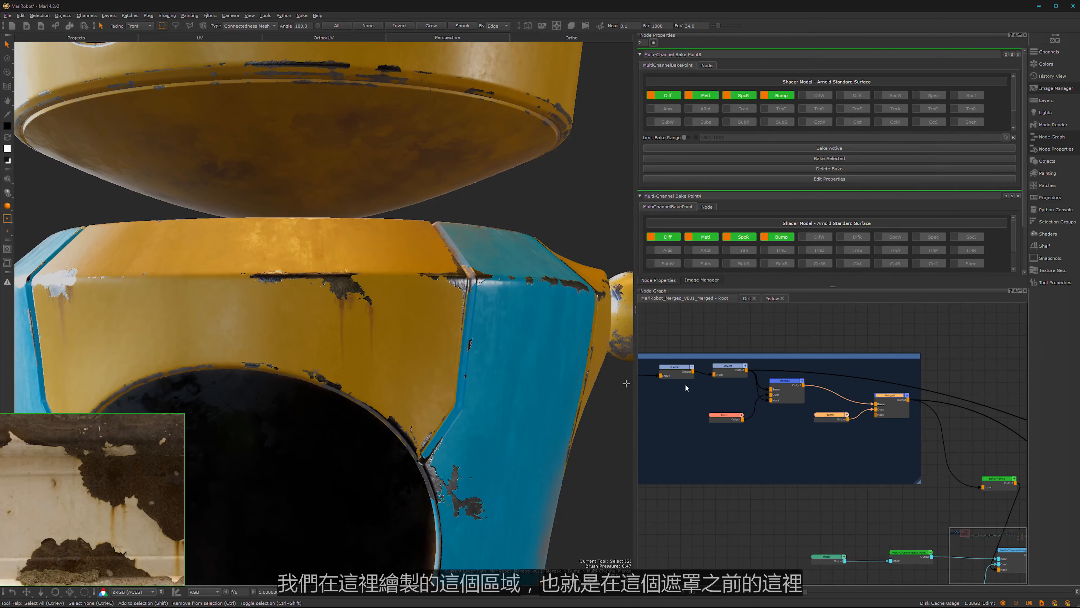
pyautogui.moveTo(786, 387); pyautogui.dragTo(798, 387)
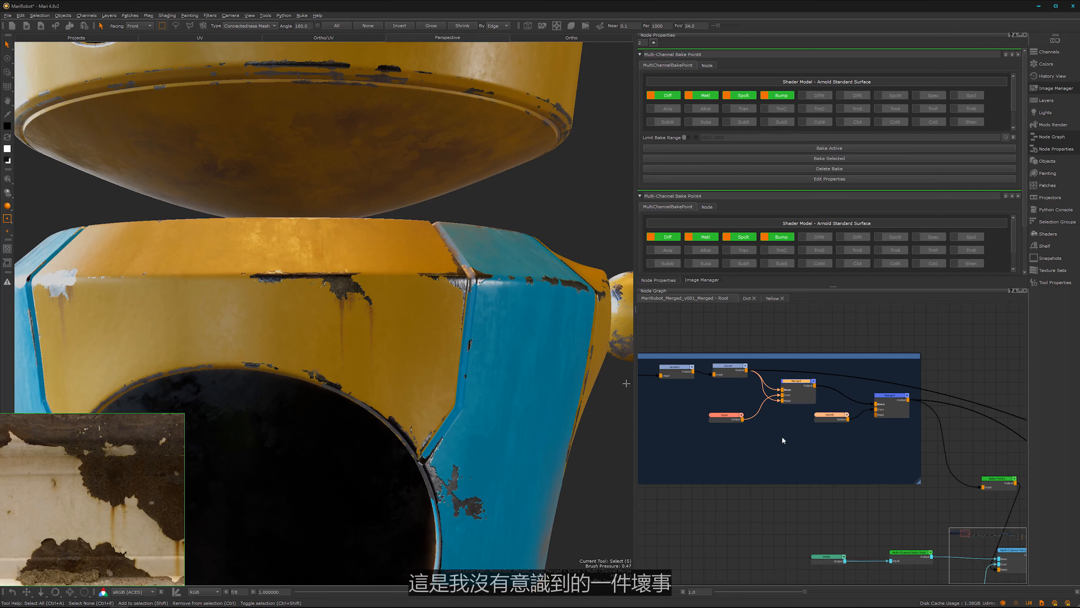
# - Review the mask group's node chain through to the final merge and the existing bake point it feeds
pyautogui.scroll(-4, 784, 445)
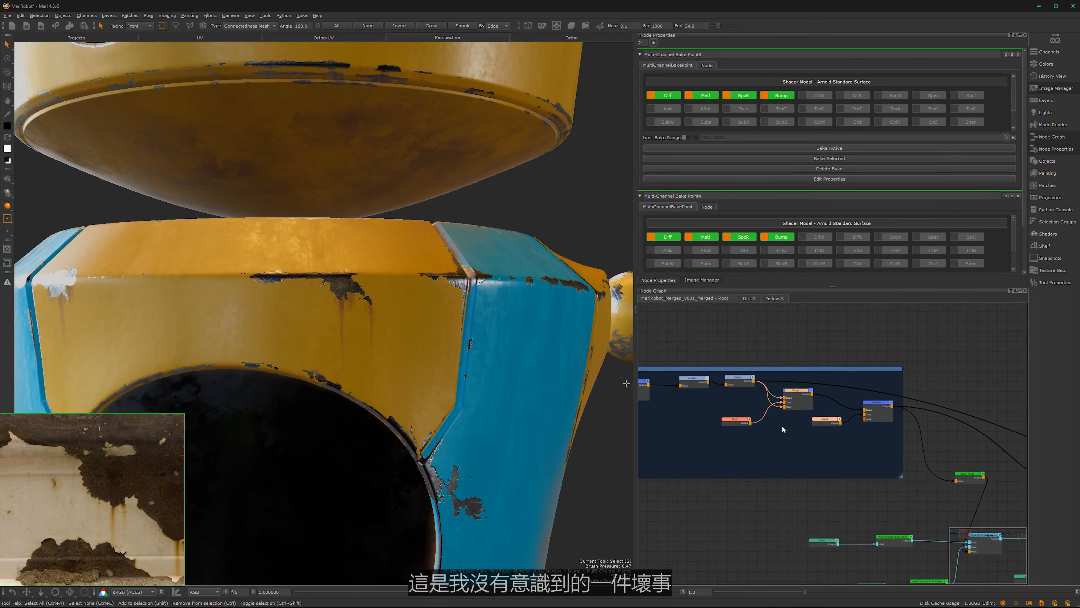
pyautogui.moveTo(813, 425); pyautogui.dragTo(837, 440, button='middle')
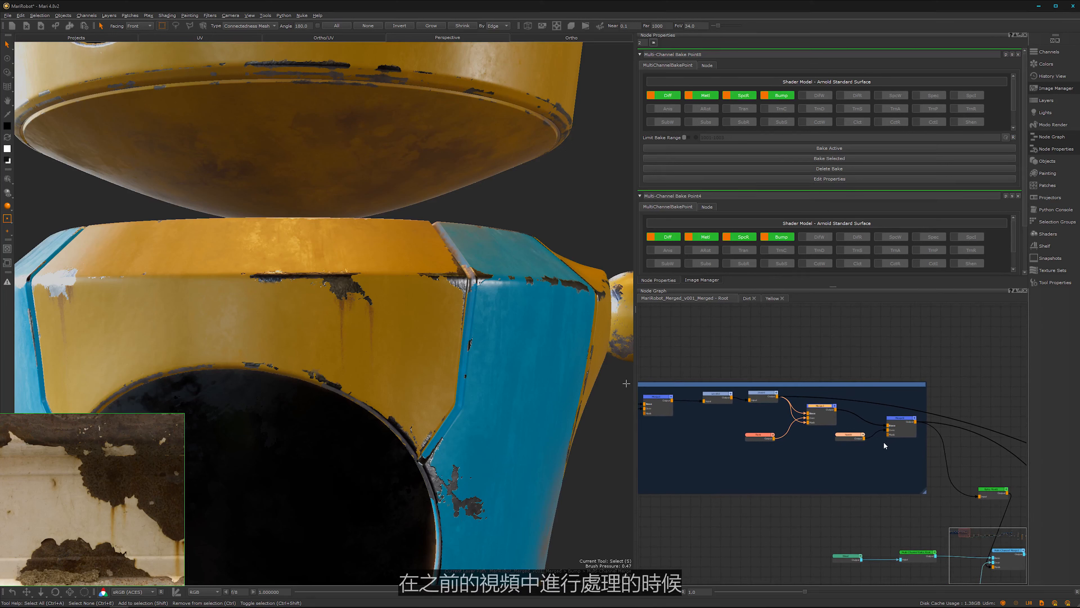
pyautogui.scroll(-2, 887, 444)
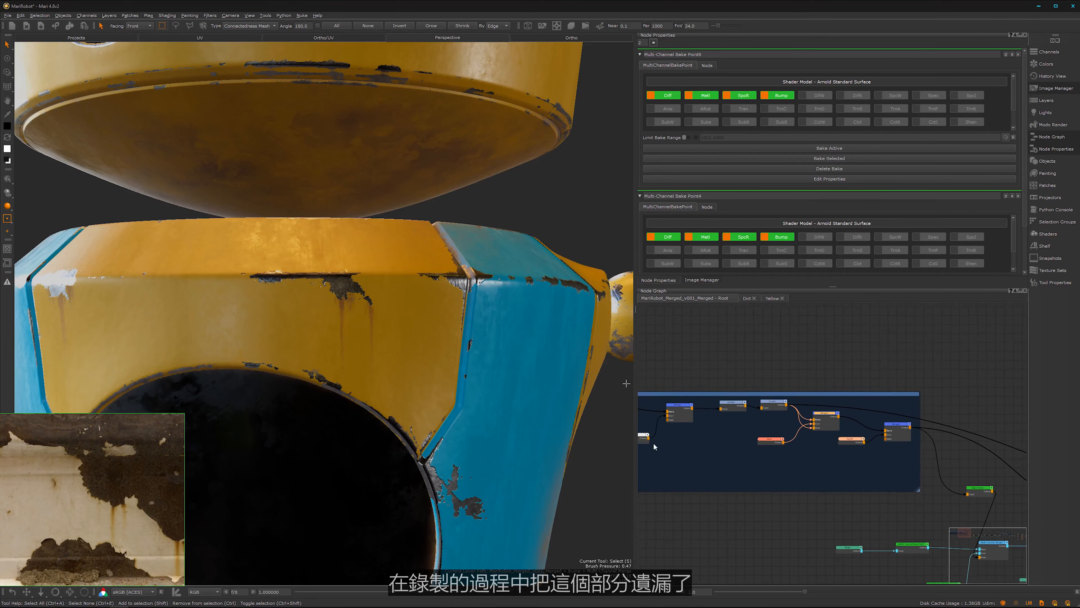
pyautogui.moveTo(827, 479); pyautogui.dragTo(787, 489, button='middle')
pyautogui.keyDown('alt'); pyautogui.moveTo(820, 477); pyautogui.dragTo(846, 466, button='right'); pyautogui.keyUp('alt')
pyautogui.moveTo(892, 427); pyautogui.dragTo(816, 461, button='middle')
pyautogui.keyDown('alt'); pyautogui.moveTo(840, 449); pyautogui.dragTo(844, 443, button='right'); pyautogui.keyUp('alt')
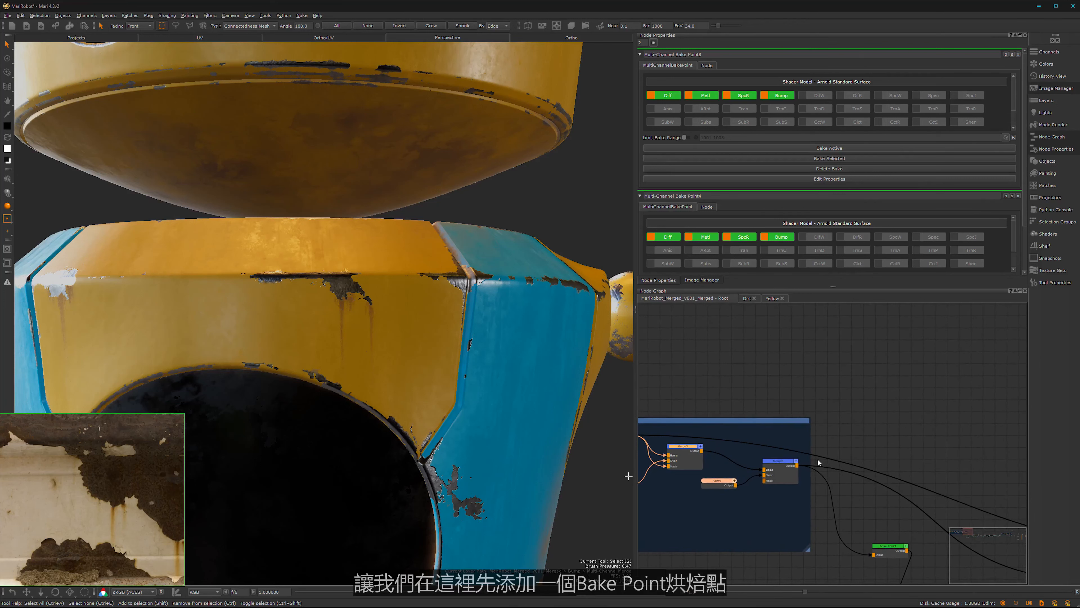
pyautogui.click(884, 547)
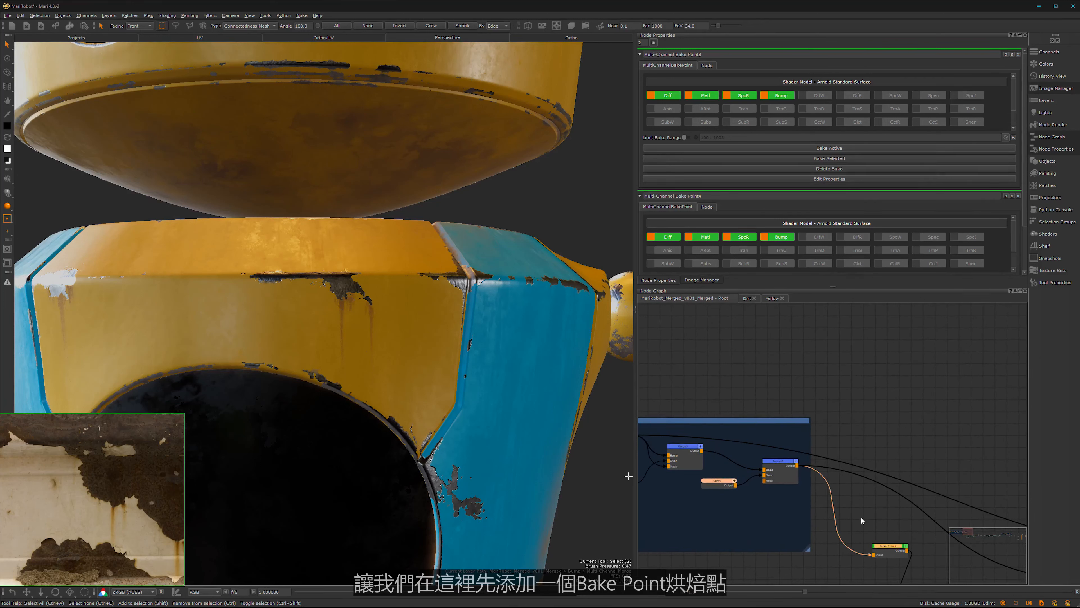
# - Add a 4096 x 4096 Bake Point node above the mask group's output and connect it to the final merge node
pyautogui.click(848, 431)
pyautogui.press('Tab')
pyautogui.write('b')
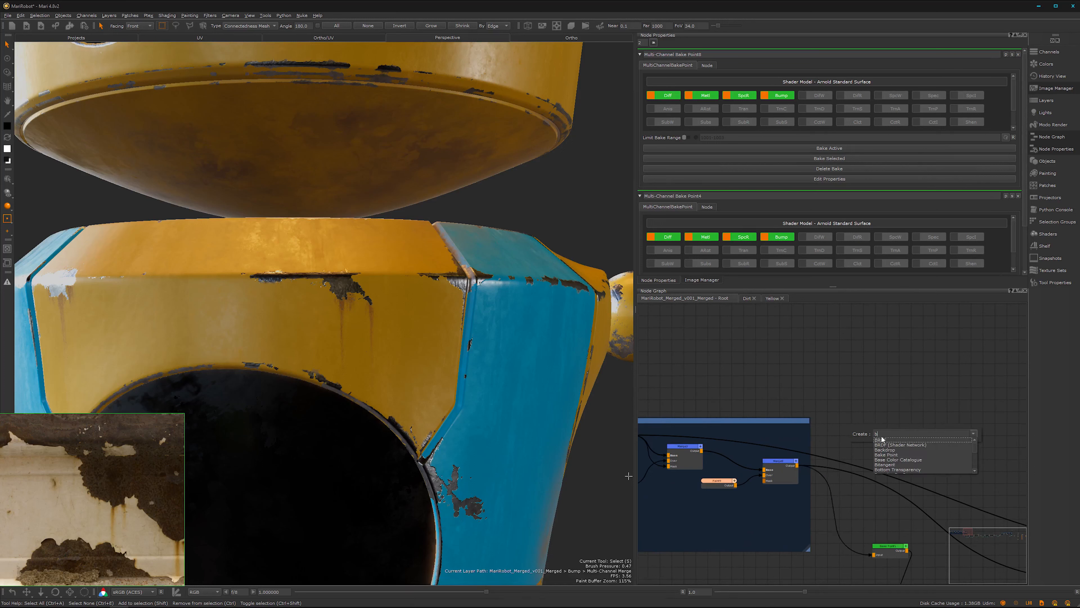
pyautogui.write('ake Point')
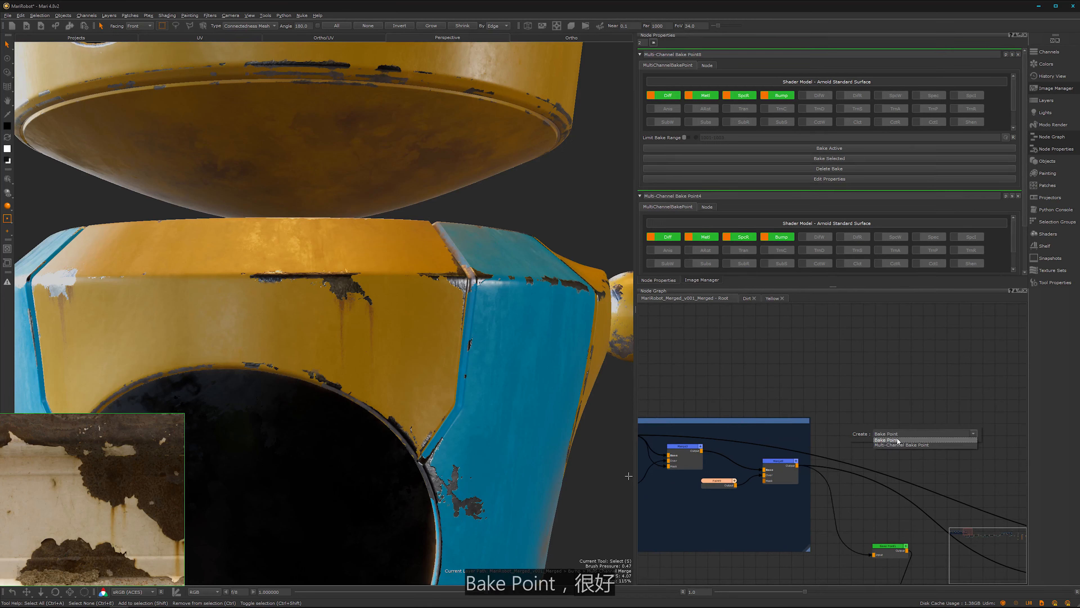
pyautogui.click(893, 440)
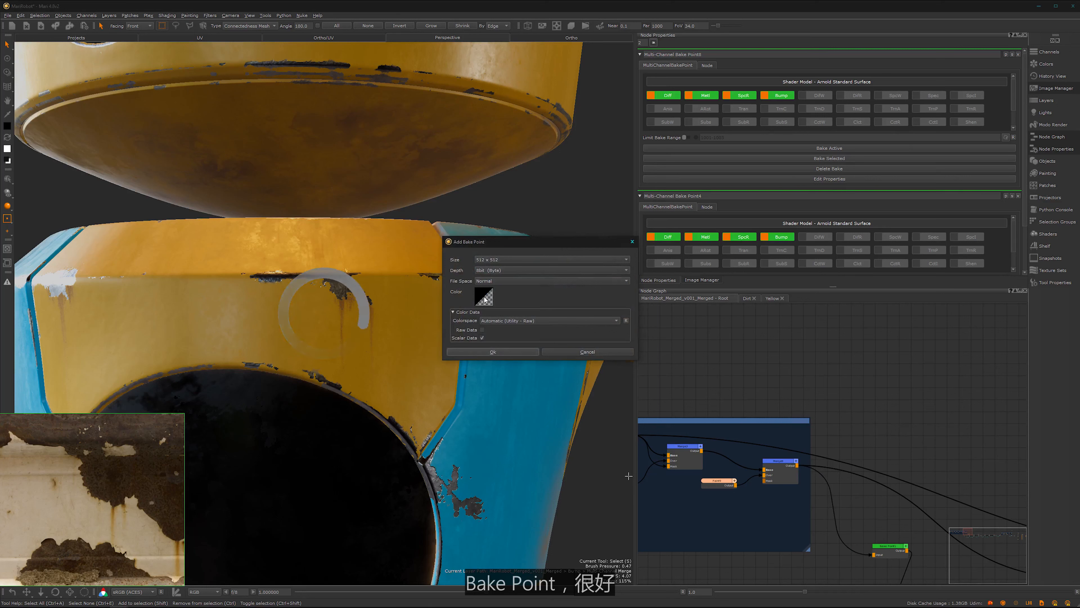
pyautogui.click(495, 259)
pyautogui.click(501, 288)
pyautogui.click(492, 352)
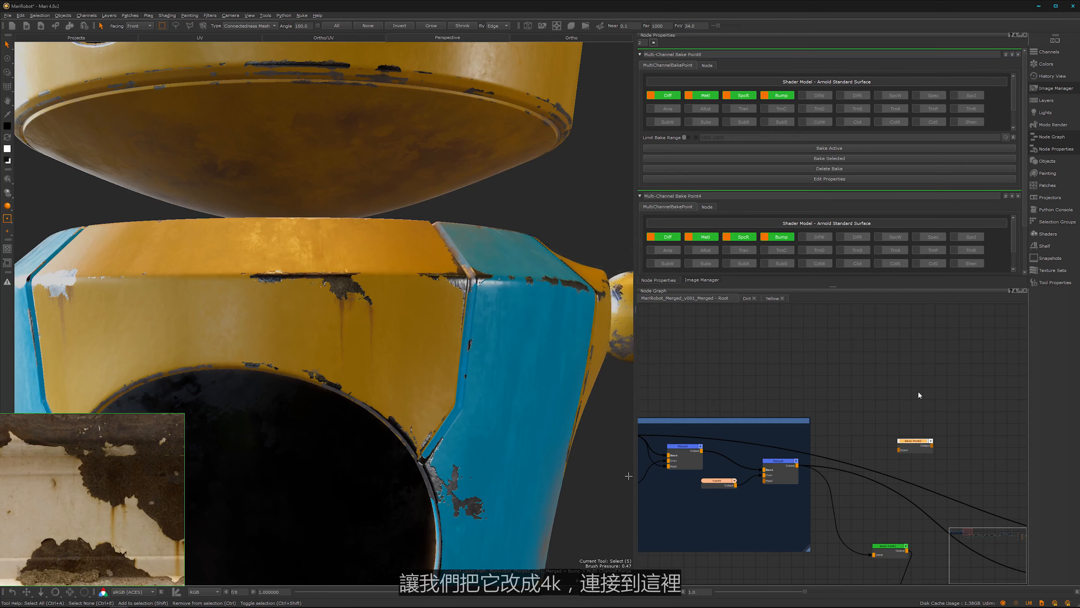
pyautogui.moveTo(928, 451); pyautogui.dragTo(795, 465)
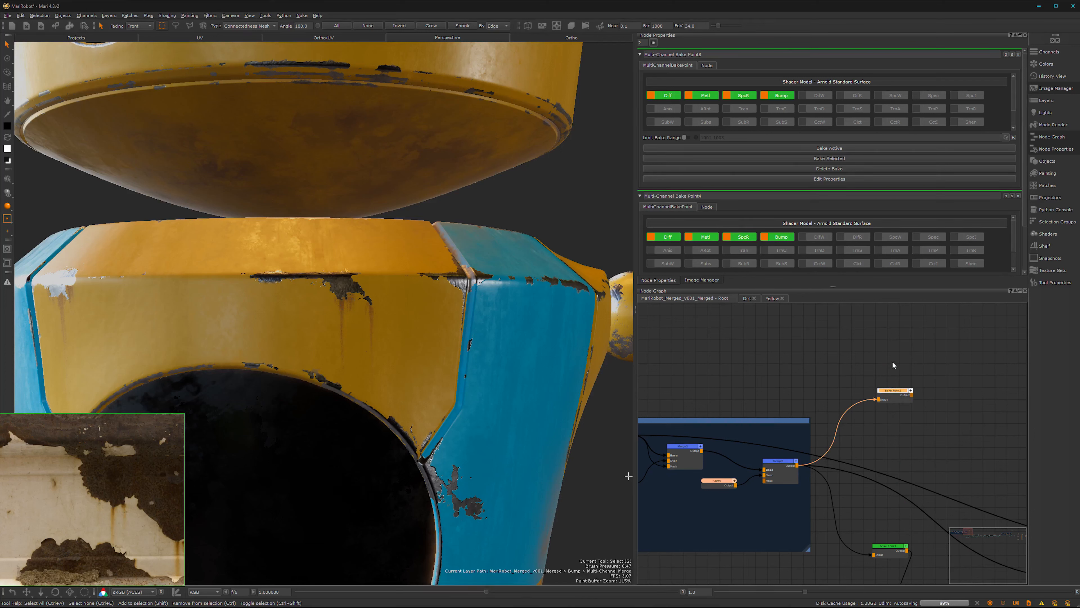
pyautogui.moveTo(894, 391); pyautogui.dragTo(882, 376)
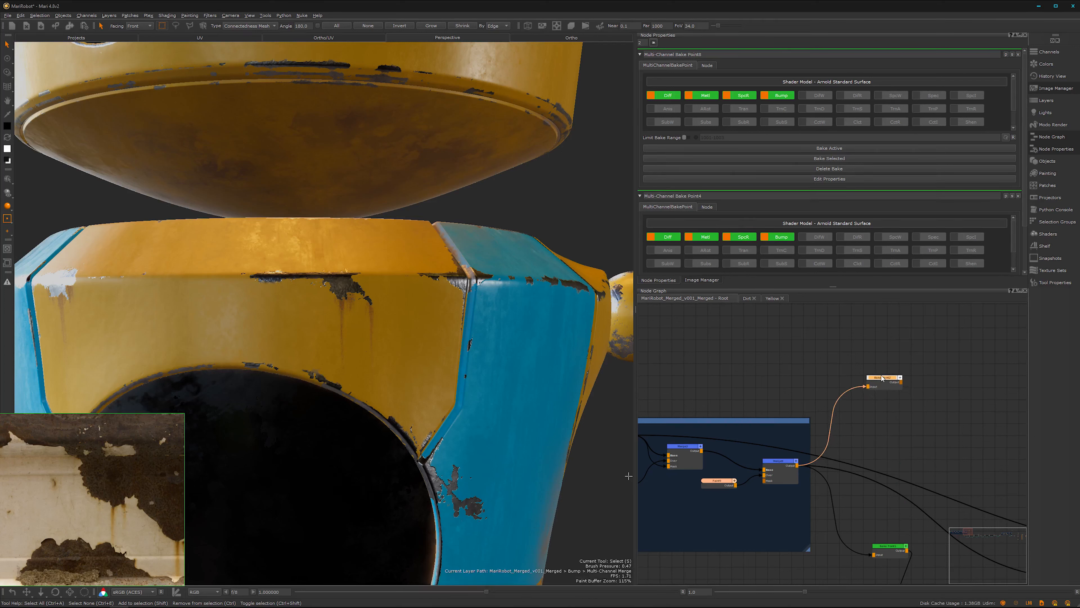
# - Display the new Bake Point's mask on the model and bake it from the node's properties
pyautogui.click(910, 384)
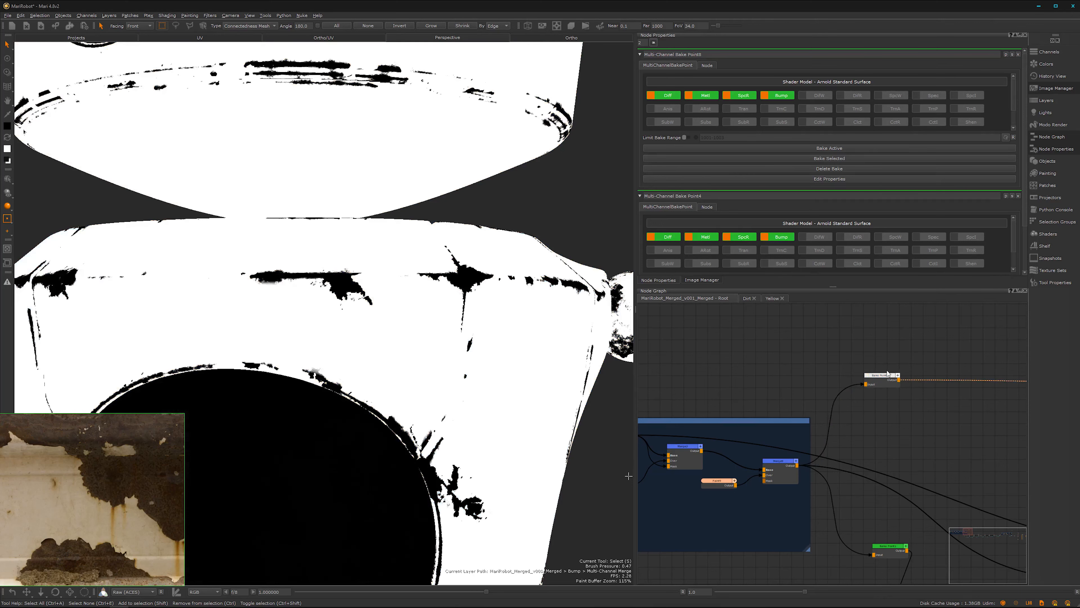
pyautogui.keyDown('alt'); pyautogui.moveTo(383, 355); pyautogui.dragTo(410, 349); pyautogui.keyUp('alt')
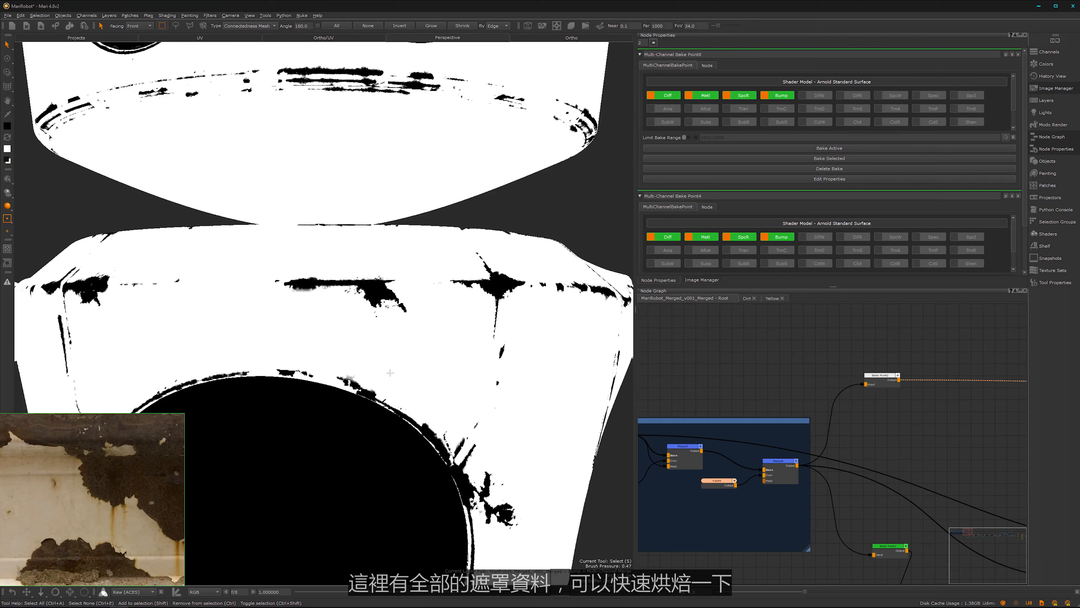
pyautogui.moveTo(887, 377); pyautogui.dragTo(882, 375)
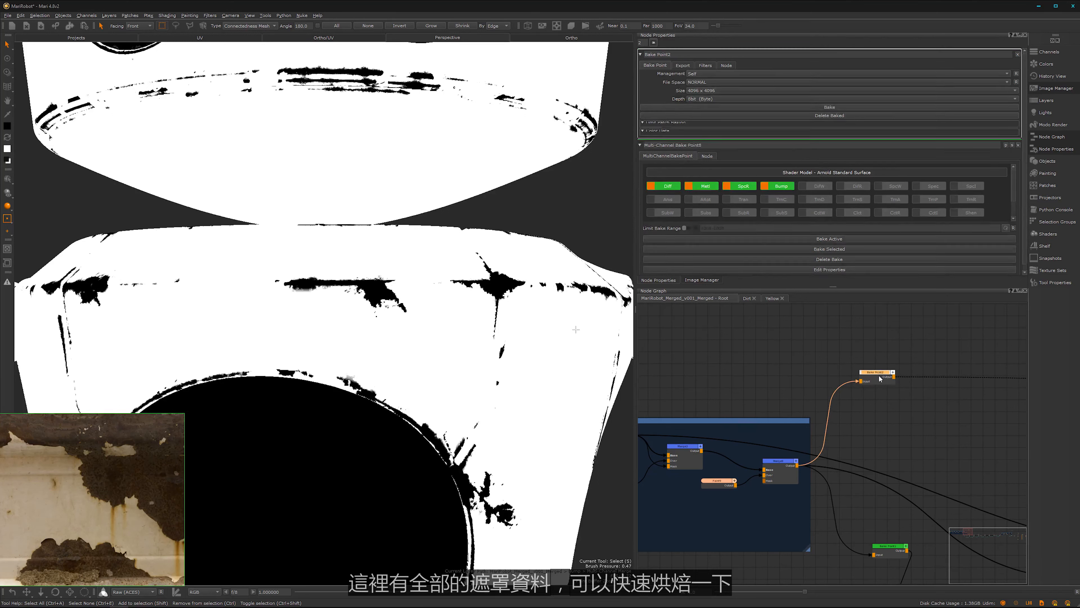
pyautogui.click(832, 112)
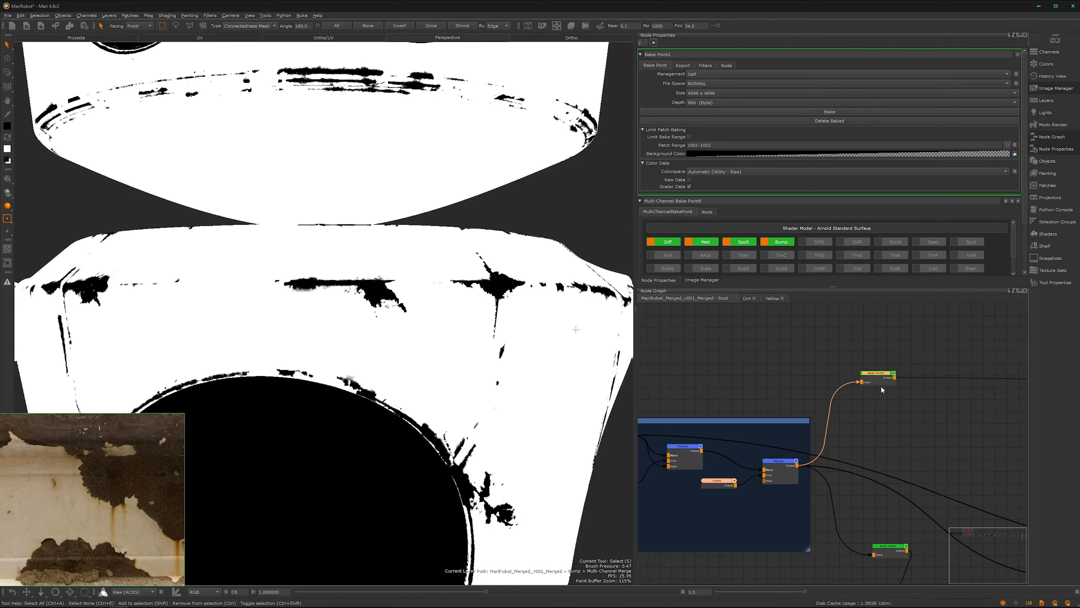
# - Apply a Gaussian filter with amount 1 and radius 10 to the Bake Point and move its node closer to the mask group
pyautogui.click(705, 66)
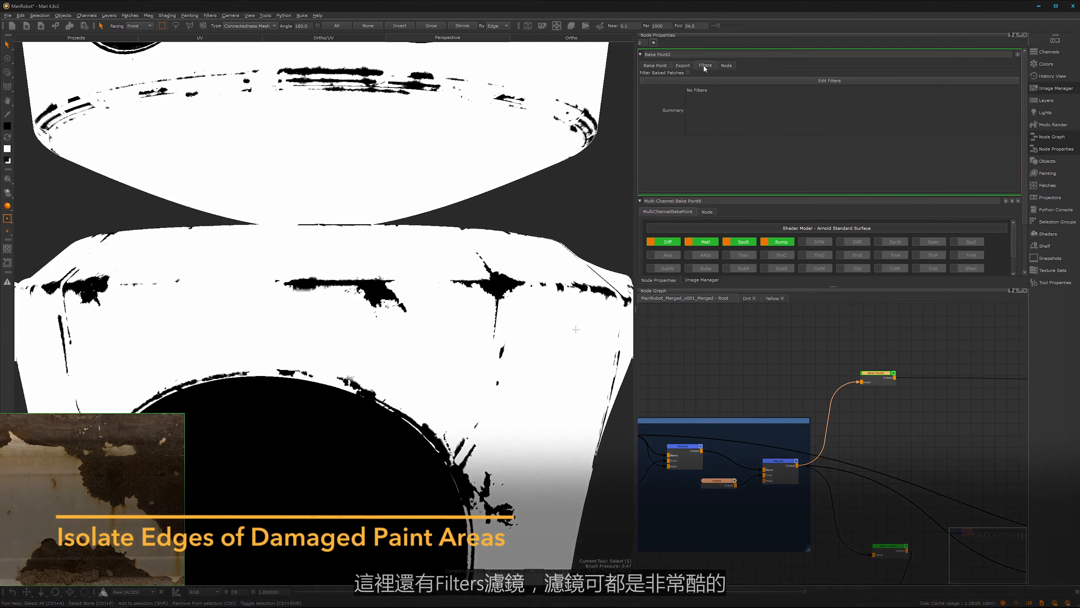
pyautogui.click(772, 81)
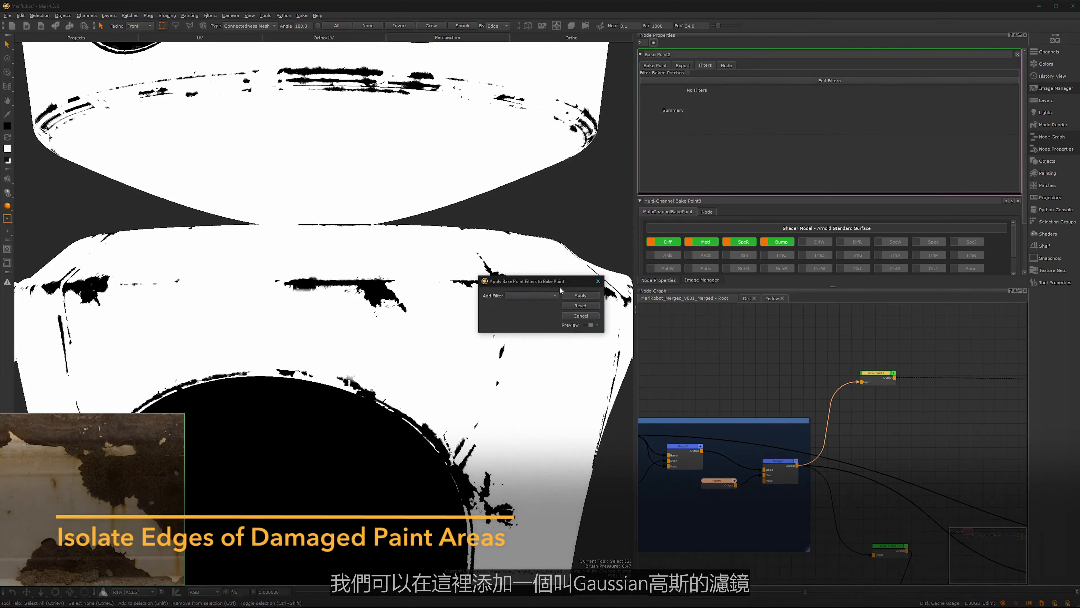
pyautogui.click(554, 295)
pyautogui.click(524, 505)
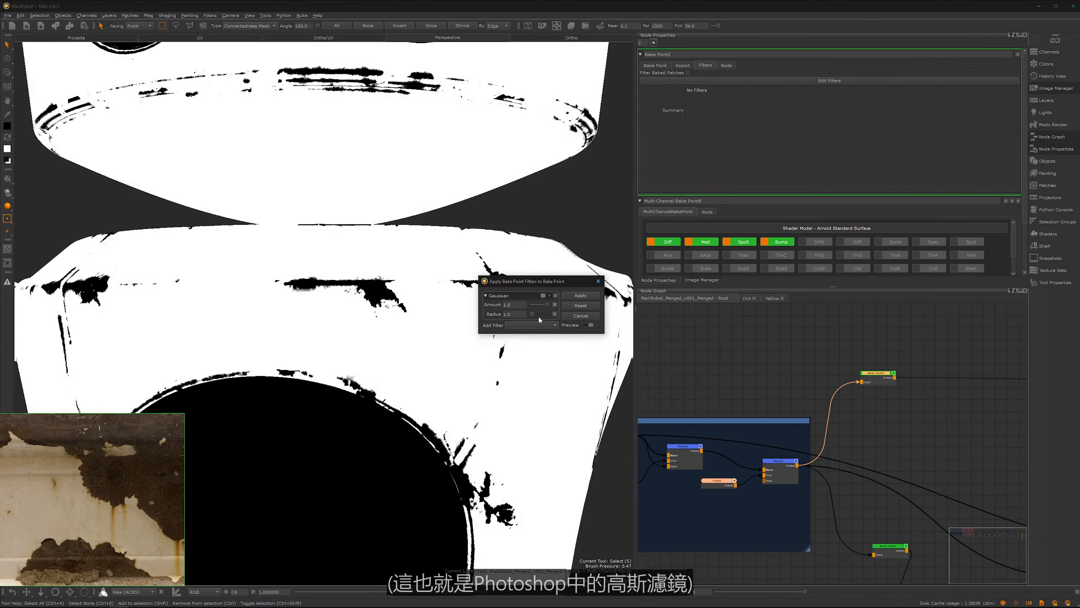
pyautogui.moveTo(531, 314); pyautogui.dragTo(536, 315)
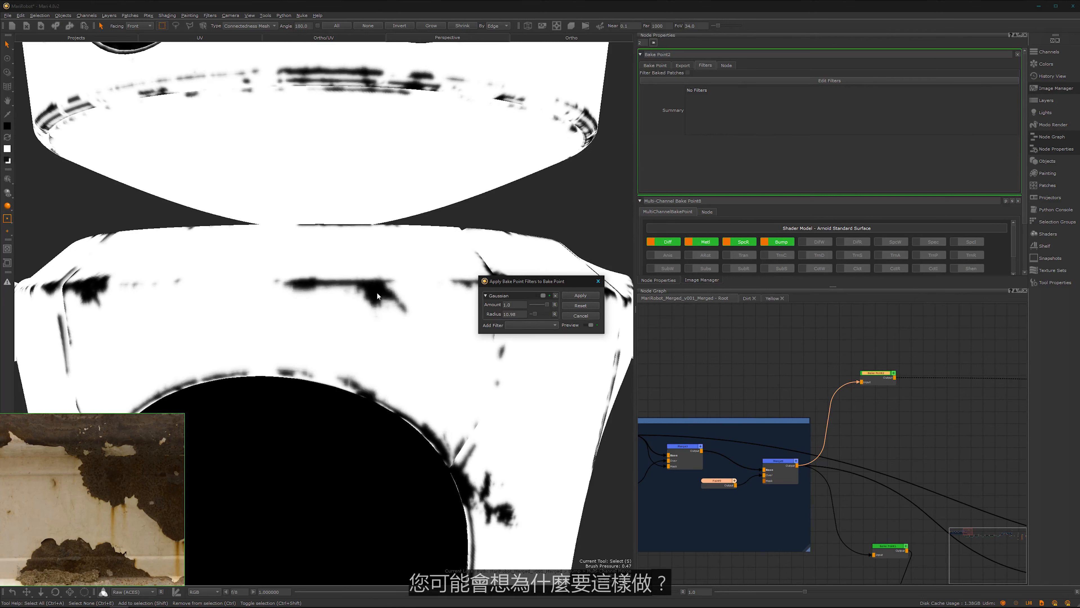
pyautogui.moveTo(516, 318); pyautogui.dragTo(506, 316)
pyautogui.write('10')
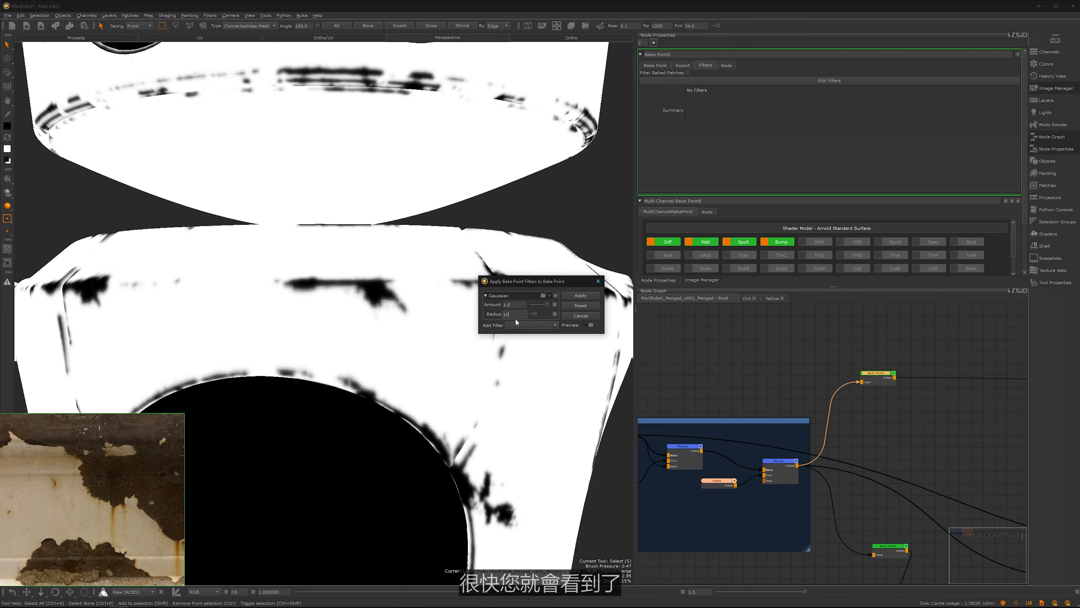
pyautogui.click(587, 295)
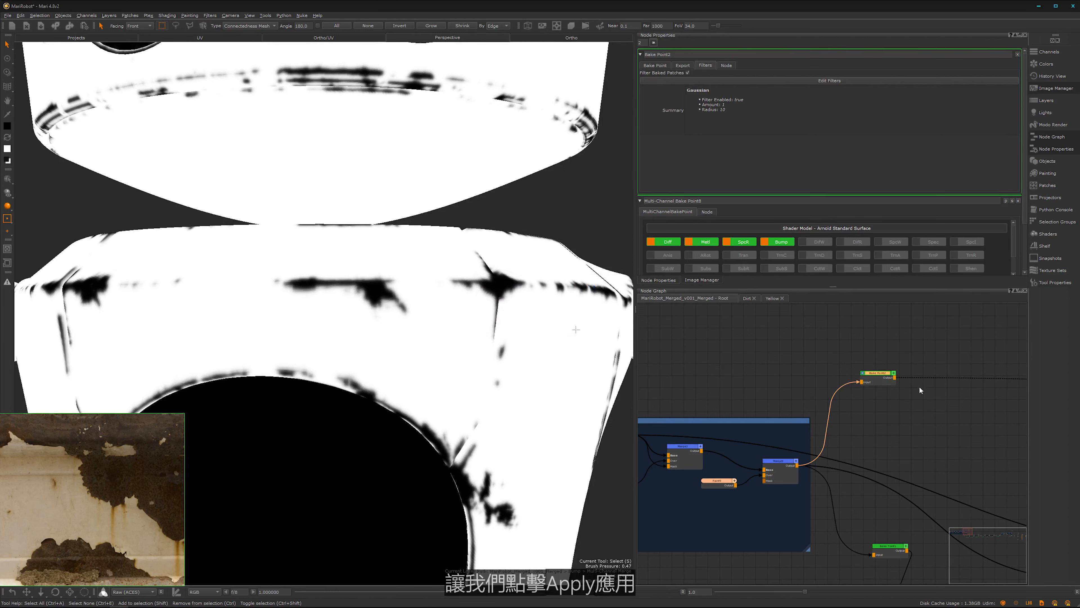
pyautogui.moveTo(875, 377); pyautogui.dragTo(861, 372)
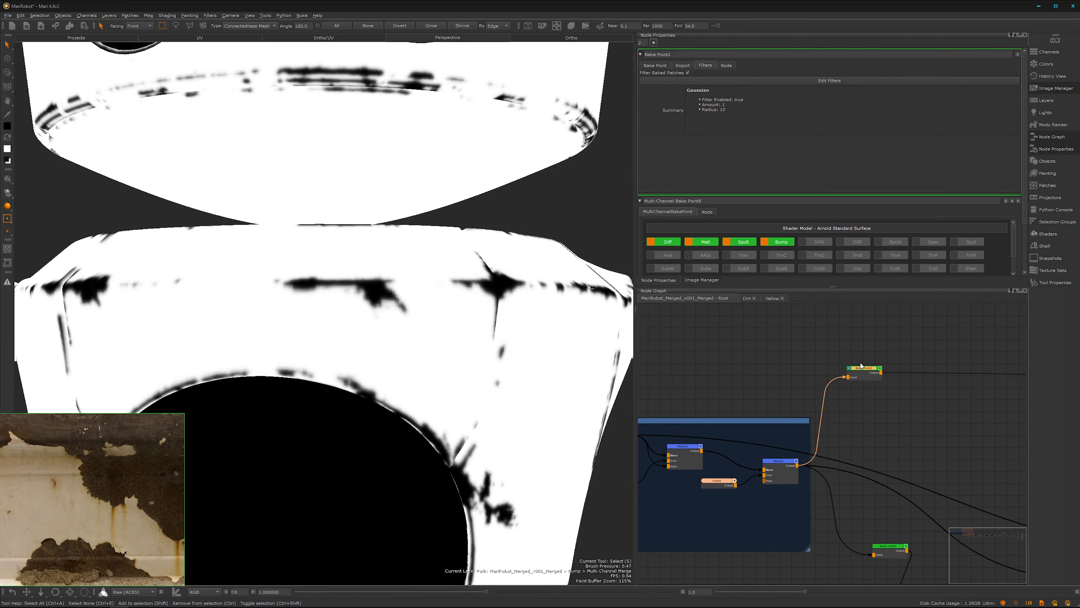
# - Add a Brightness Lookup node after the new Bake Point and place it close to the bake
pyautogui.moveTo(864, 388); pyautogui.dragTo(834, 410, button='middle')
pyautogui.keyDown('alt'); pyautogui.moveTo(837, 412); pyautogui.dragTo(953, 354, button='right'); pyautogui.keyUp('alt')
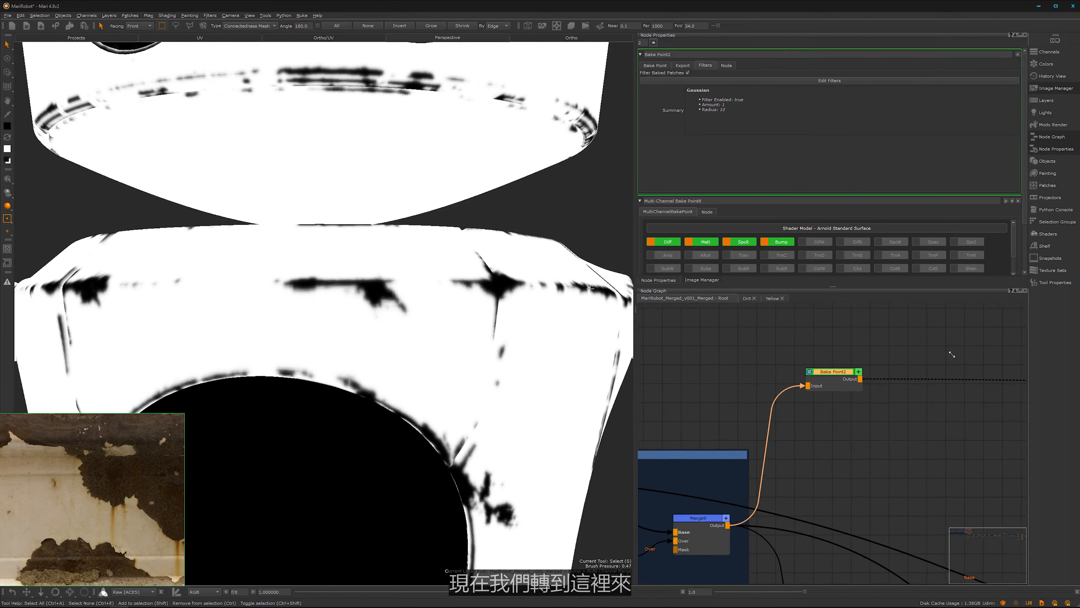
pyautogui.moveTo(893, 380); pyautogui.dragTo(869, 396, button='middle')
pyautogui.moveTo(813, 390); pyautogui.dragTo(805, 381)
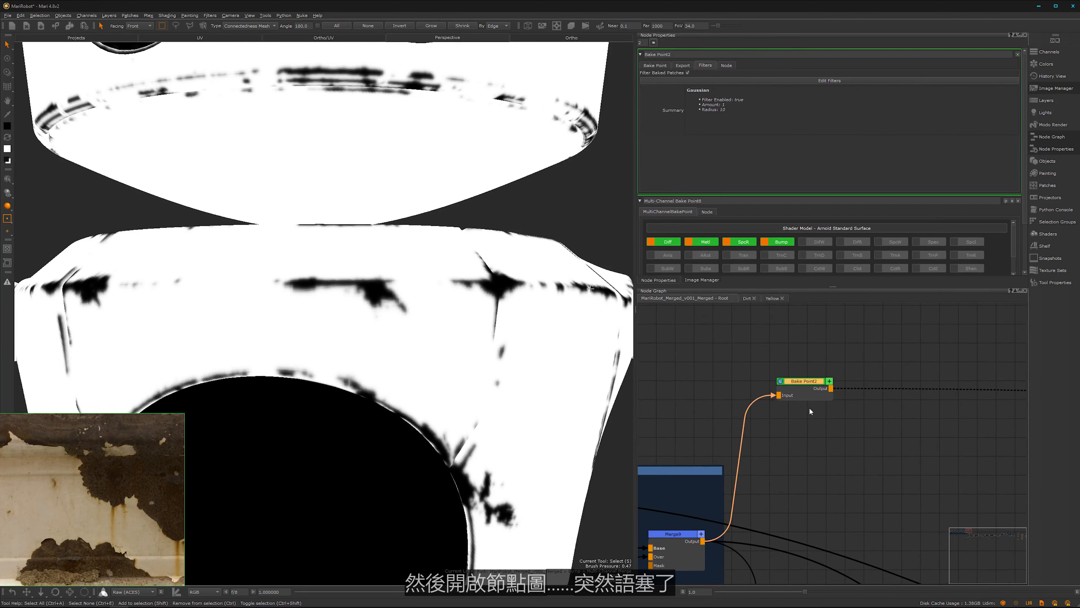
pyautogui.press('Tab')
pyautogui.write('brig')
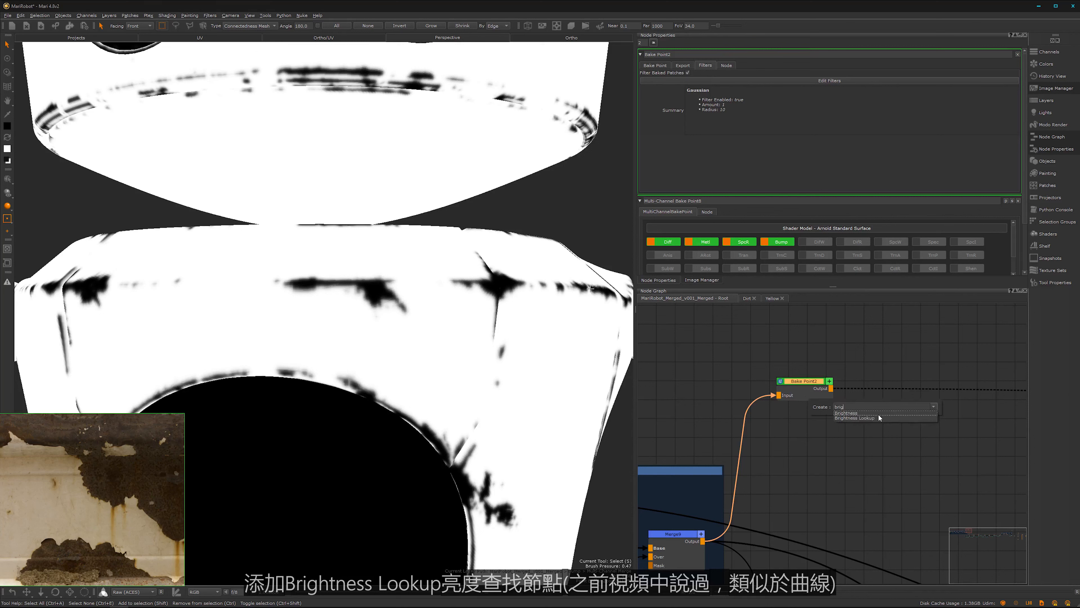
pyautogui.click(870, 418)
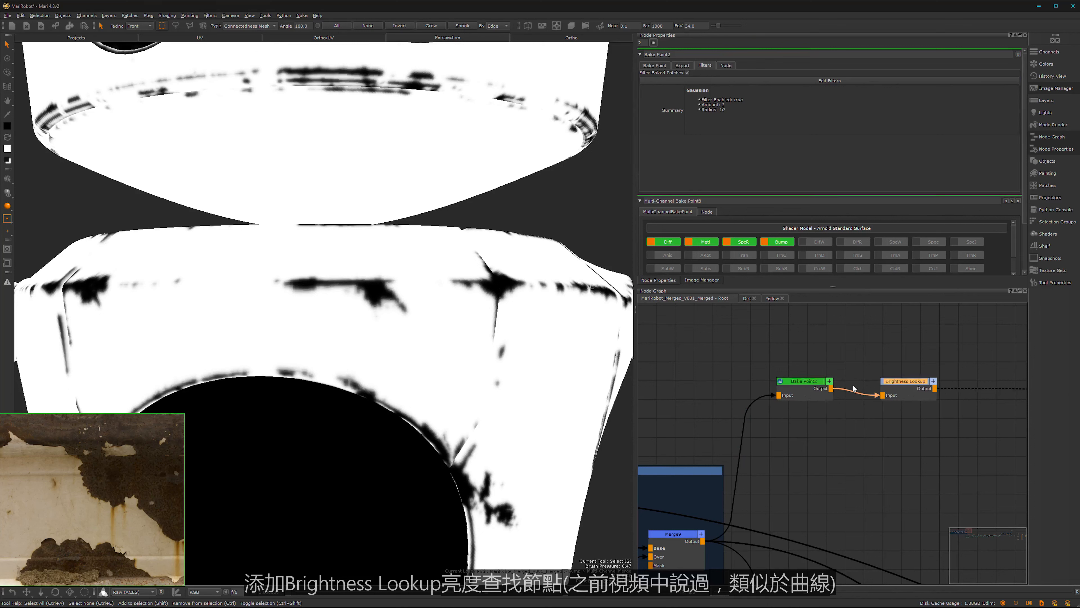
pyautogui.click(901, 382)
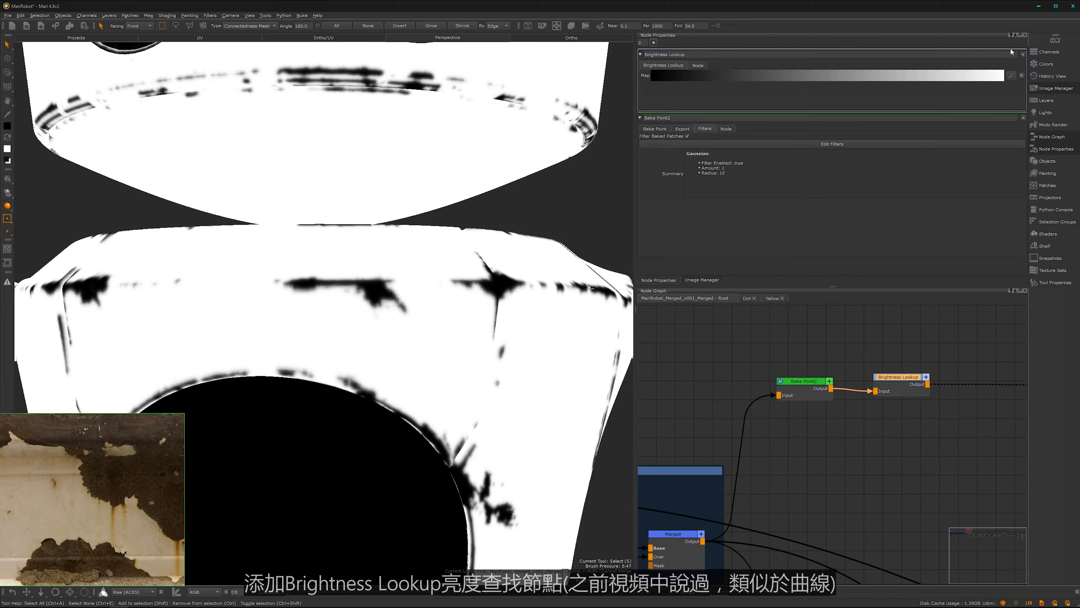
# - Shape the Brightness Lookup curve into a peak falling to black at both ends to isolate the damage edges
pyautogui.click(1012, 76)
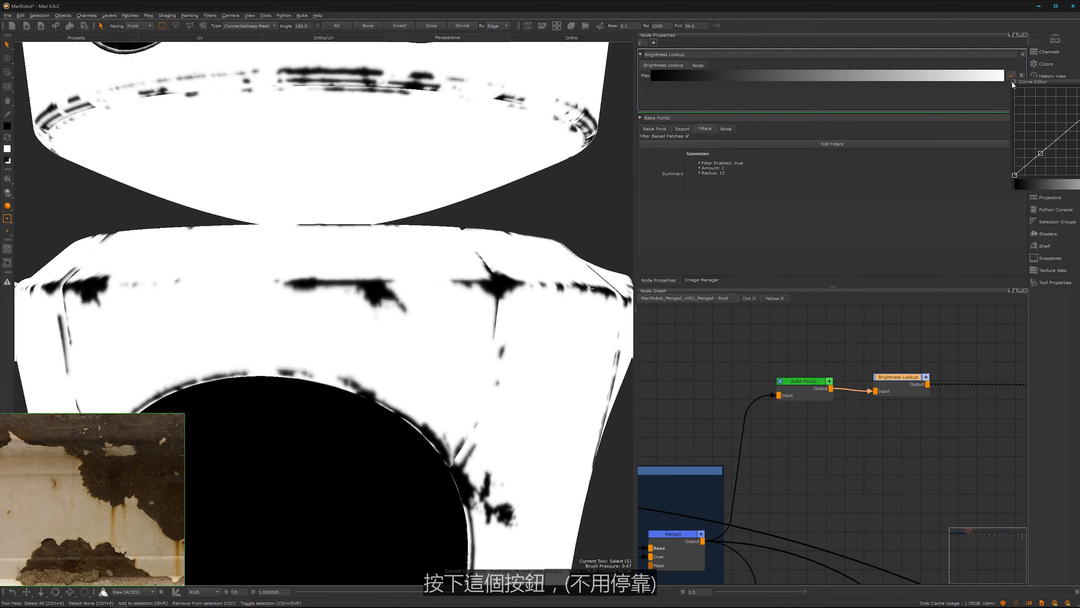
pyautogui.moveTo(1036, 87); pyautogui.dragTo(526, 159)
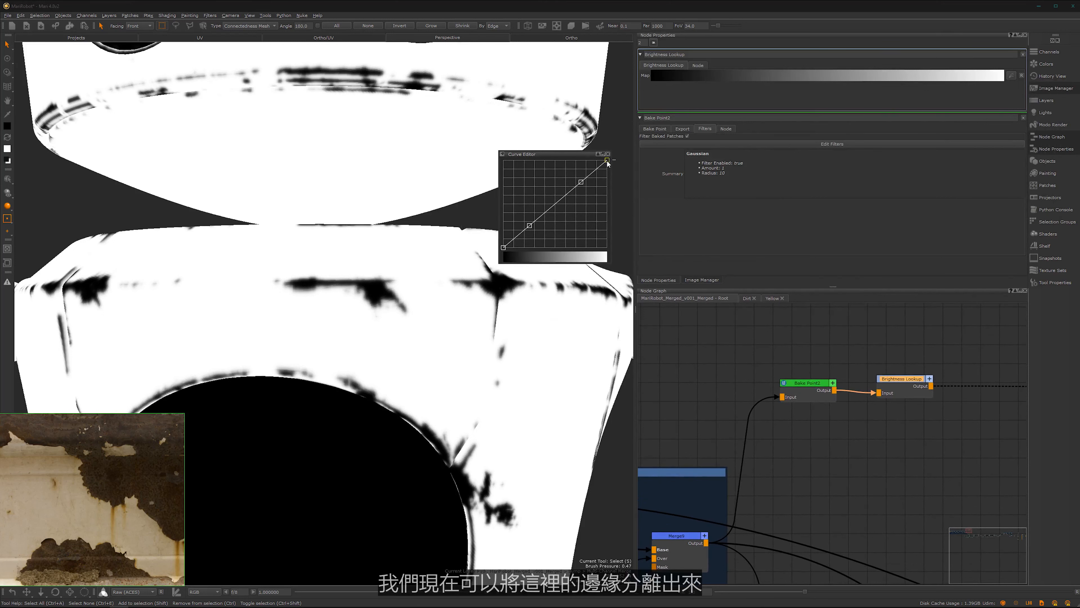
pyautogui.moveTo(608, 160); pyautogui.dragTo(601, 272)
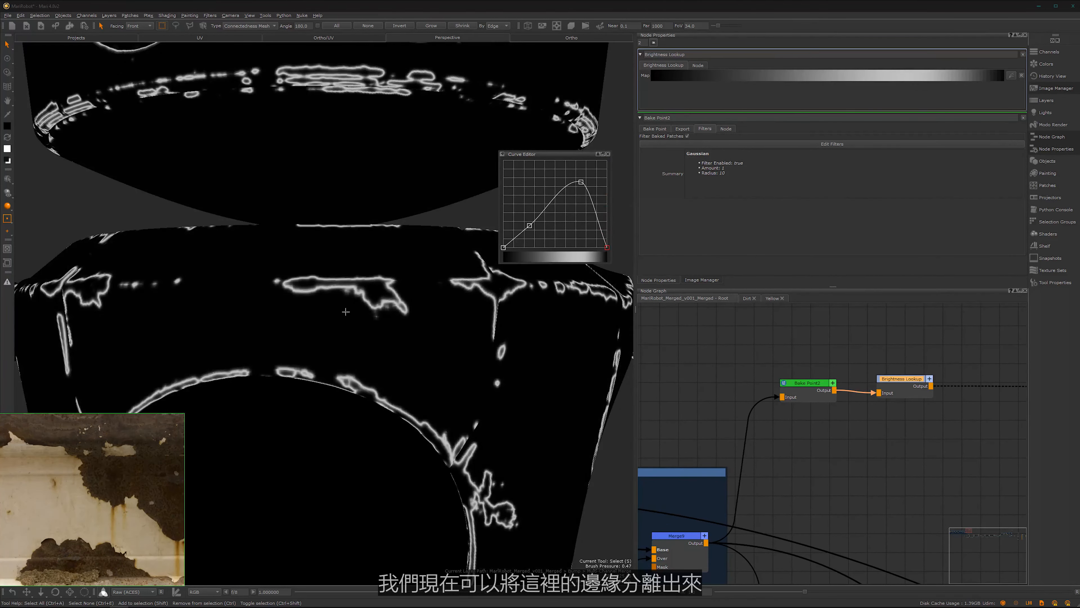
pyautogui.moveTo(583, 184); pyautogui.dragTo(575, 160)
pyautogui.moveTo(531, 229); pyautogui.dragTo(531, 254)
pyautogui.scroll(10, 420, 354)
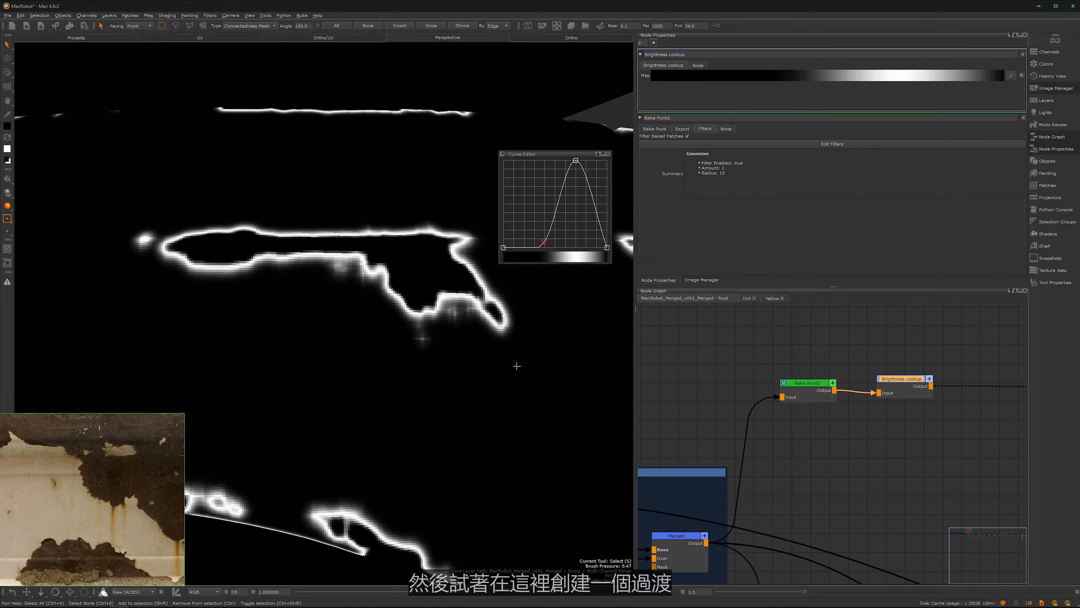
pyautogui.moveTo(544, 244); pyautogui.dragTo(543, 223)
pyautogui.click(608, 155)
# - Try an Invert node between the Bake Point and the Brightness Lookup, and remove it
pyautogui.moveTo(917, 386); pyautogui.dragTo(952, 388)
pyautogui.moveTo(806, 367); pyautogui.dragTo(816, 407)
pyautogui.press('Tab')
pyautogui.write('inv')
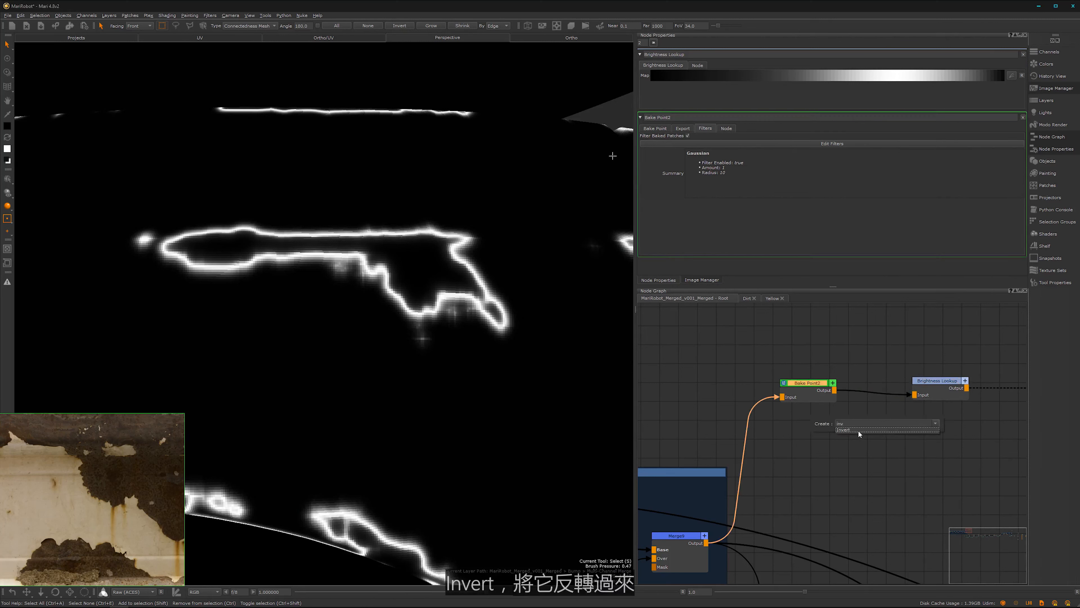
pyautogui.click(858, 431)
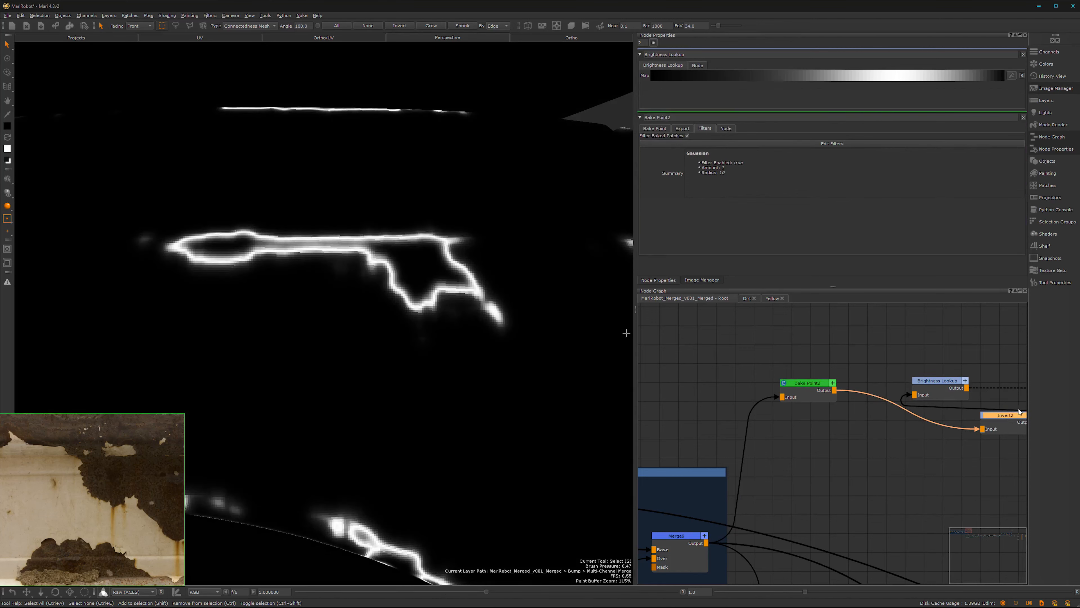
pyautogui.moveTo(1009, 418); pyautogui.dragTo(916, 421)
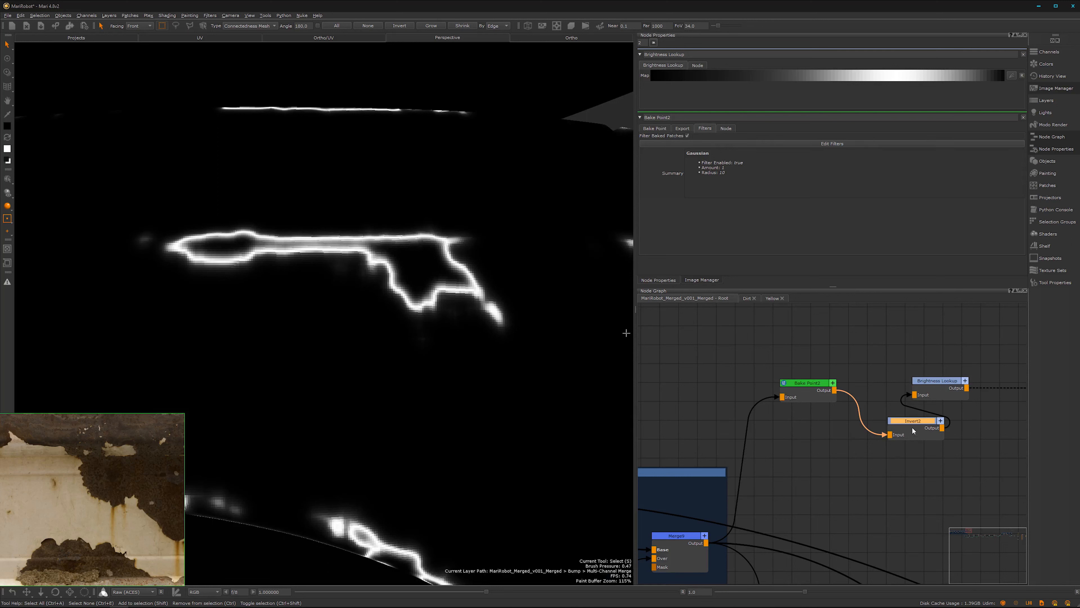
pyautogui.scroll(-1, 784, 469)
pyautogui.moveTo(785, 470); pyautogui.dragTo(707, 452, button='middle')
pyautogui.moveTo(834, 379); pyautogui.dragTo(886, 385)
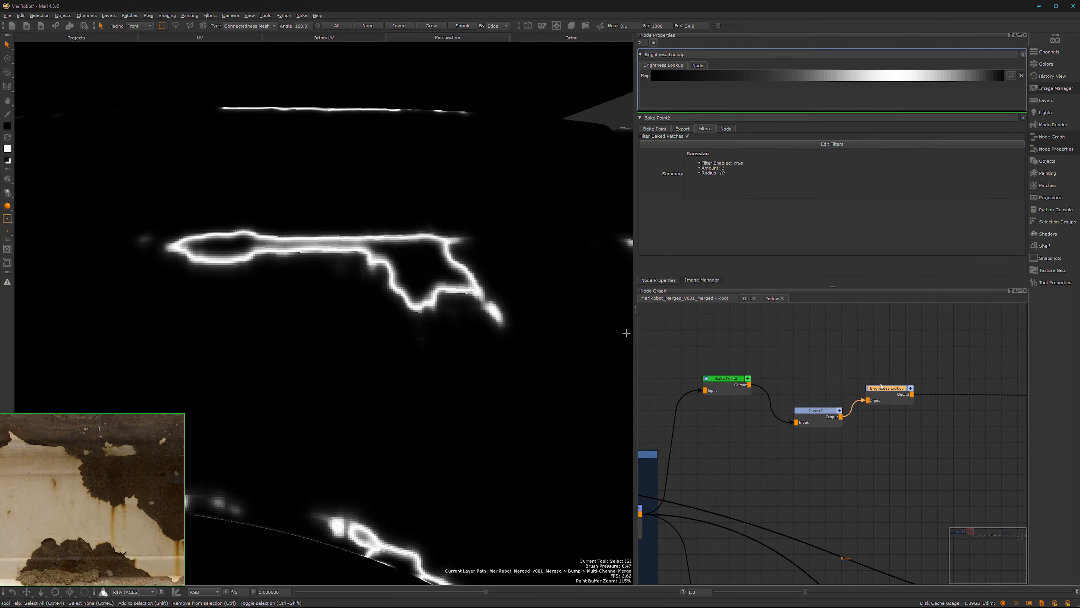
pyautogui.moveTo(799, 411); pyautogui.dragTo(795, 392)
pyautogui.press('Delete')
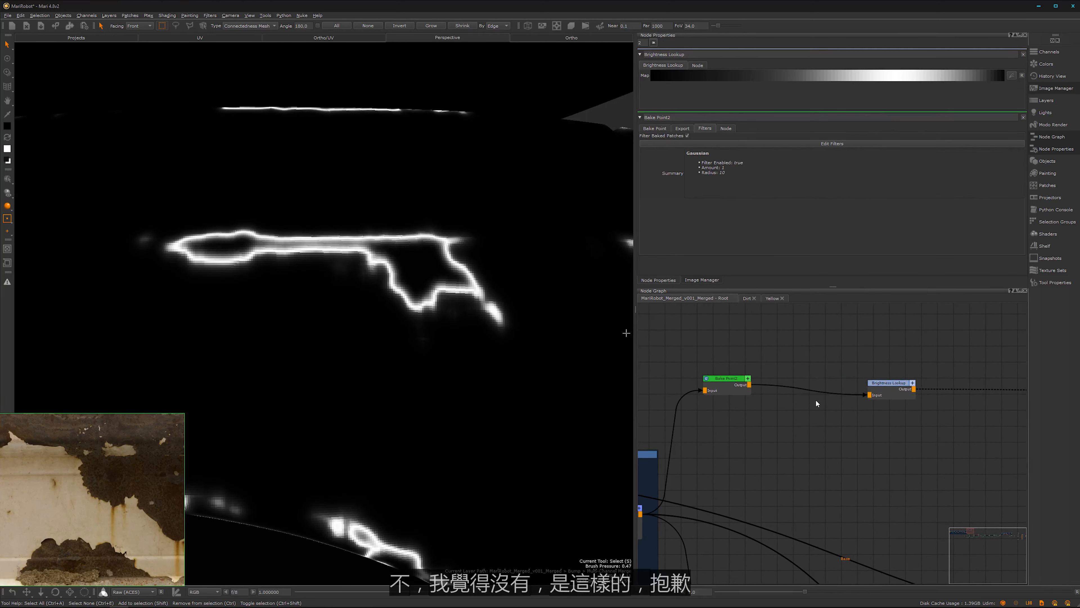
# - Move the Brightness Lookup closer to the Bake Point and shift its curve peak toward the middle for a softer edge transition
pyautogui.moveTo(894, 385); pyautogui.dragTo(841, 376)
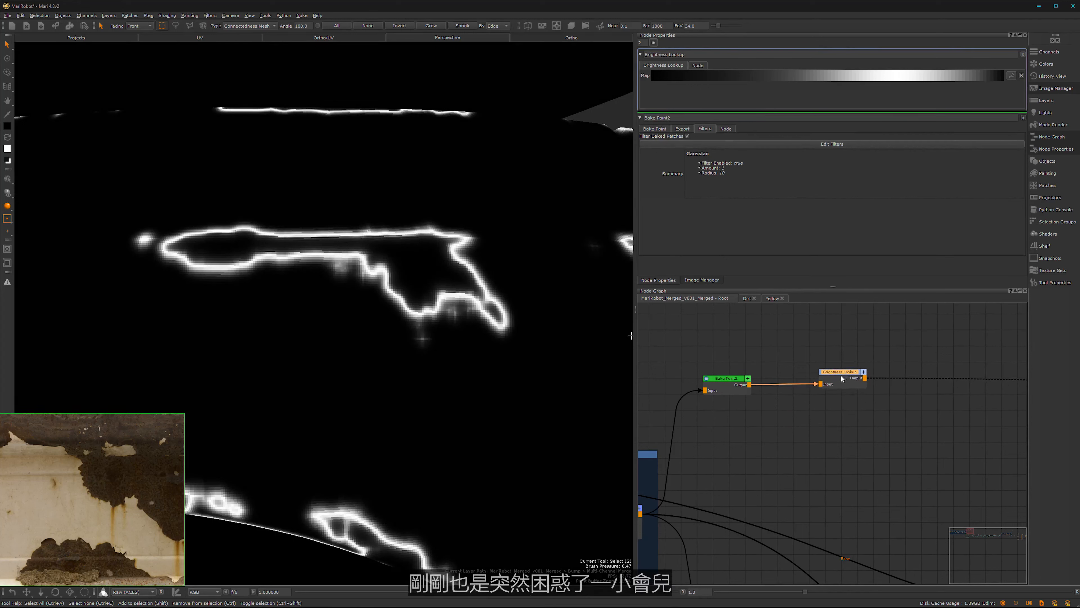
pyautogui.click(1011, 76)
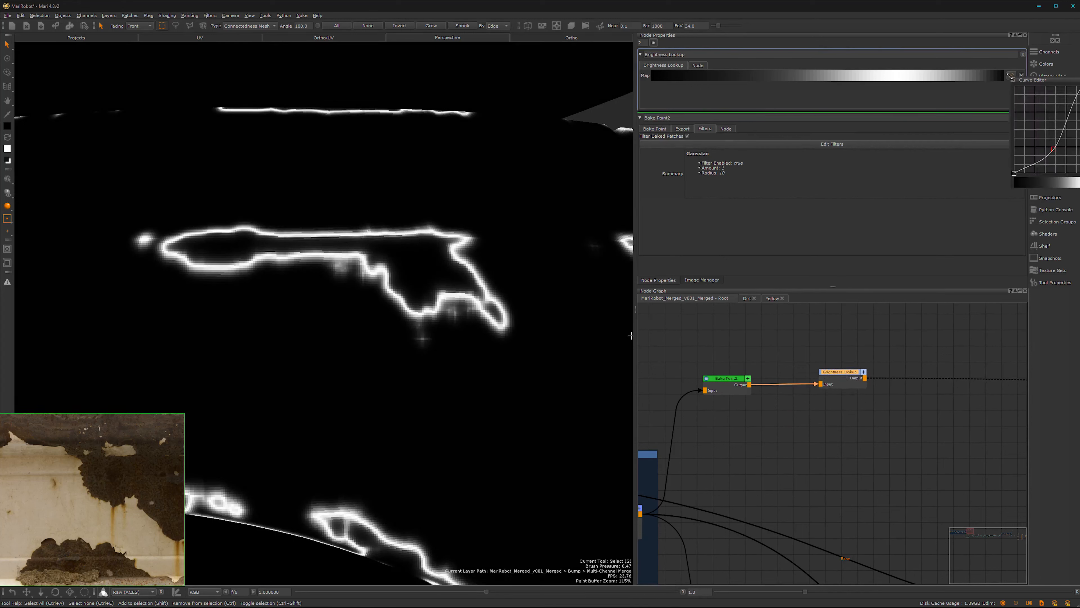
pyautogui.moveTo(1067, 80); pyautogui.dragTo(536, 194)
pyautogui.moveTo(513, 255); pyautogui.dragTo(510, 260)
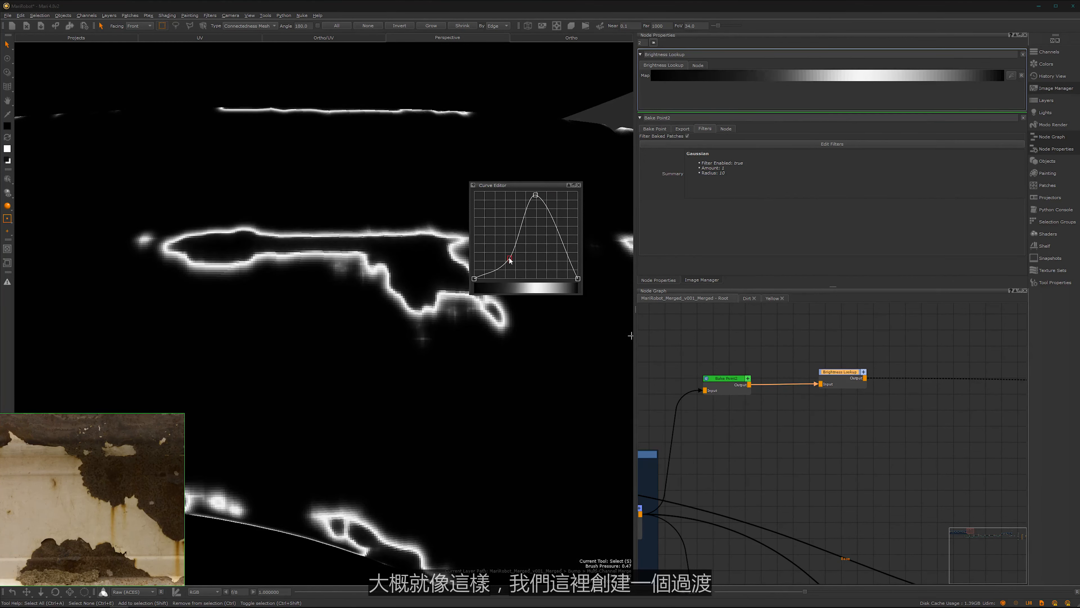
pyautogui.click(579, 186)
# - Add a Merge node after the Brightness Lookup and connect the mask group's final merge output to its Over input
pyautogui.moveTo(840, 372); pyautogui.dragTo(832, 351)
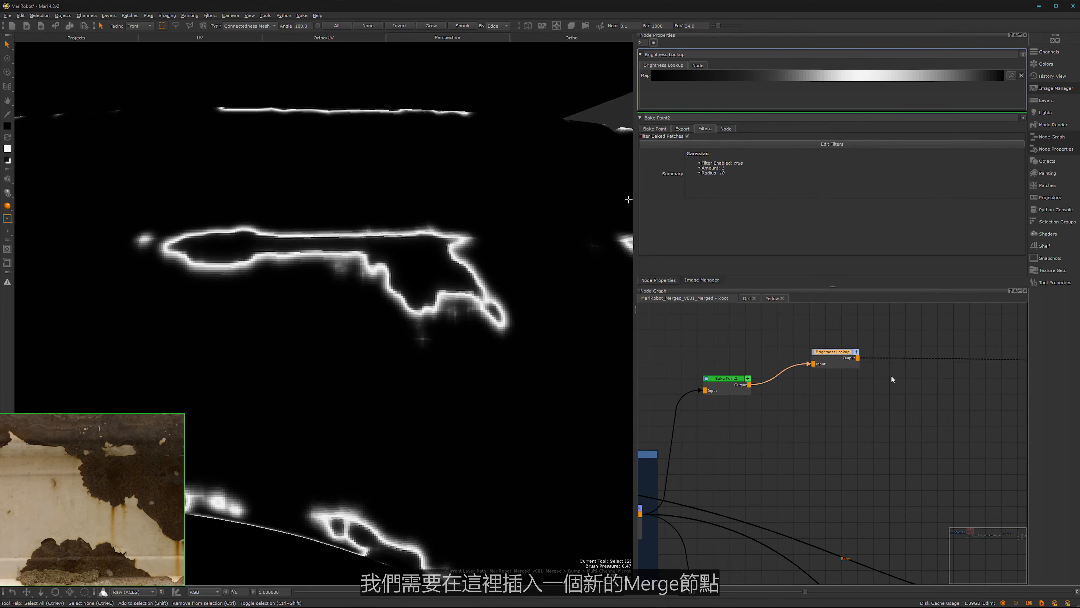
pyautogui.press('m')
pyautogui.moveTo(925, 360); pyautogui.dragTo(929, 381)
pyautogui.click(726, 381)
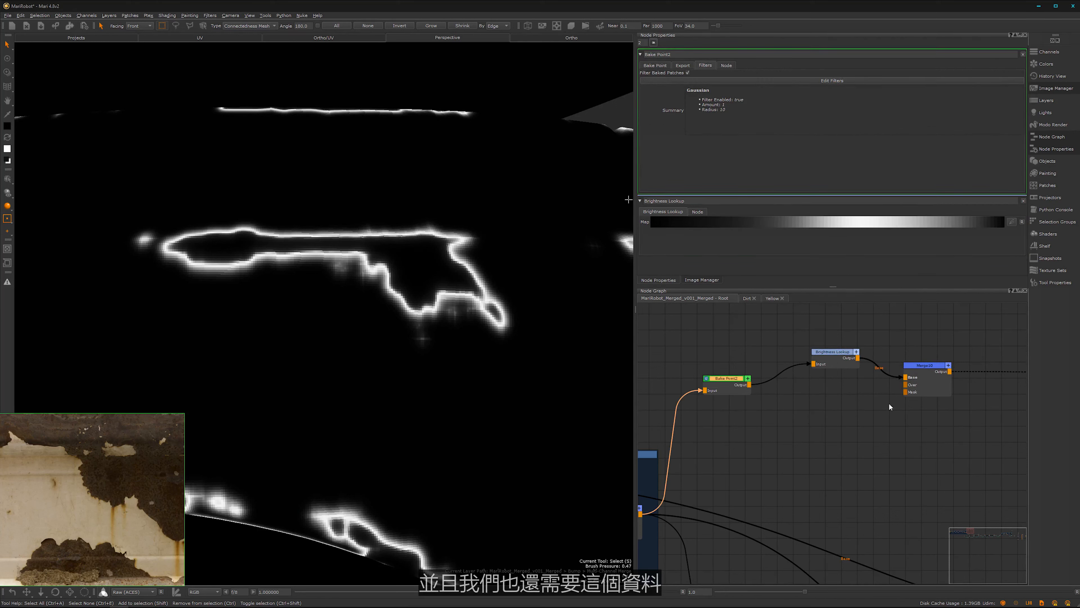
pyautogui.moveTo(749, 384); pyautogui.dragTo(905, 384)
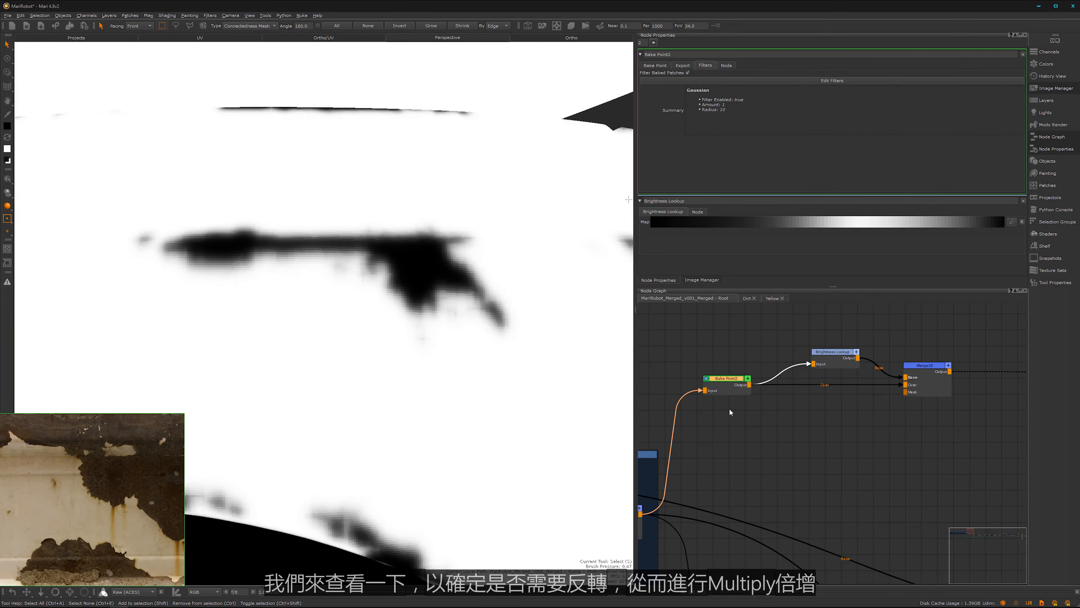
pyautogui.click(741, 382)
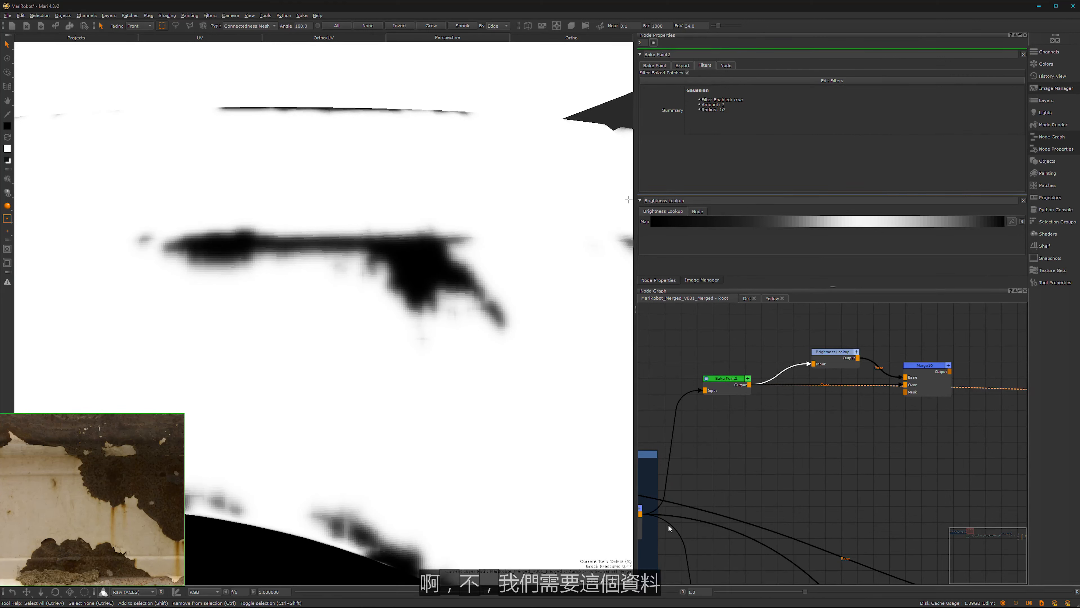
pyautogui.moveTo(641, 515); pyautogui.dragTo(915, 384)
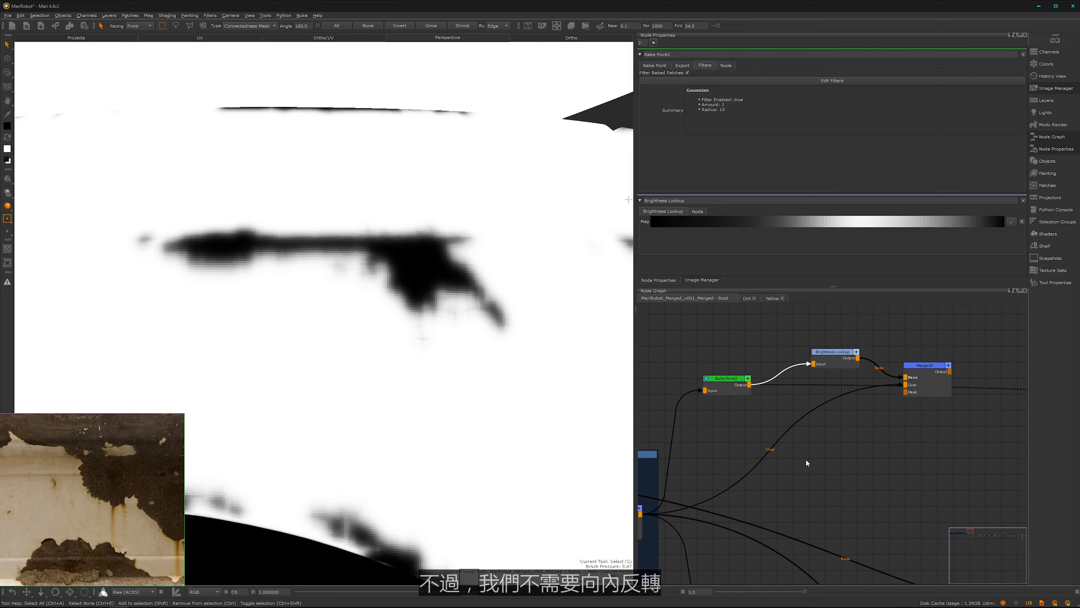
pyautogui.press('Tab')
pyautogui.write('invert')
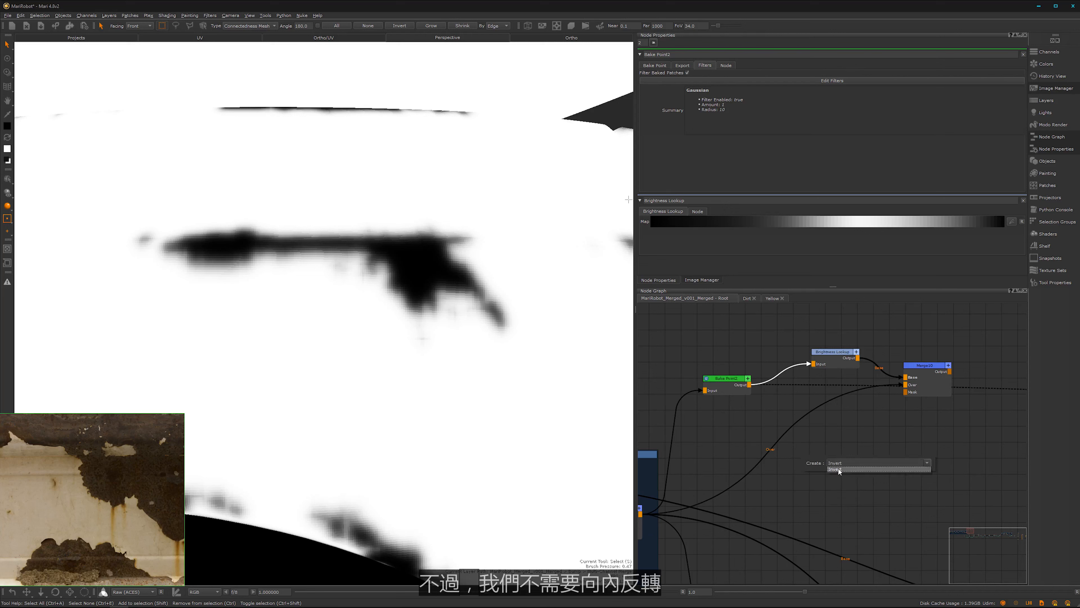
pyautogui.click(838, 468)
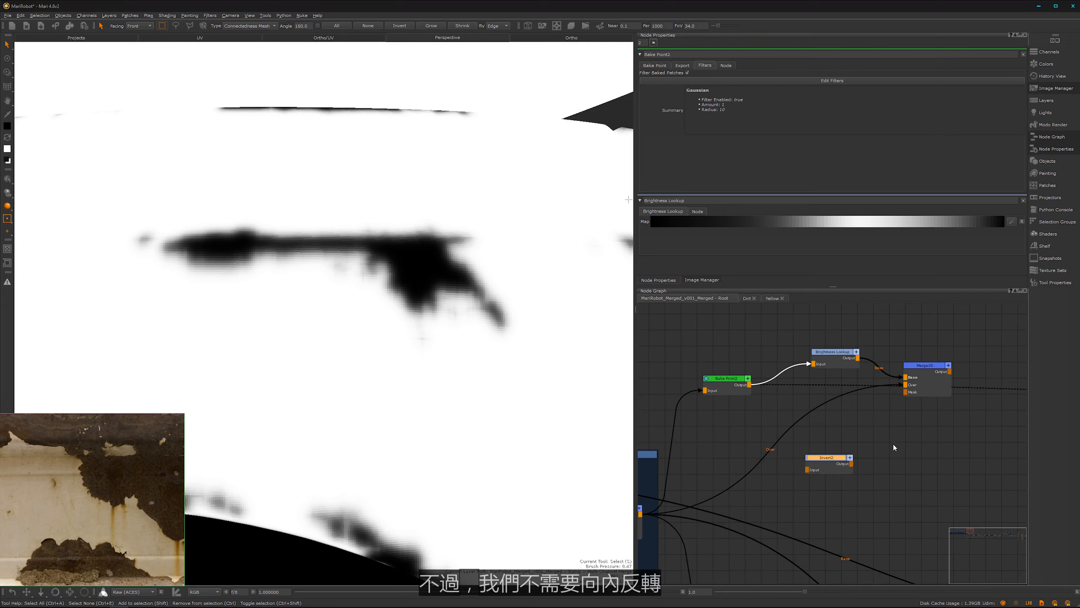
pyautogui.press('Delete')
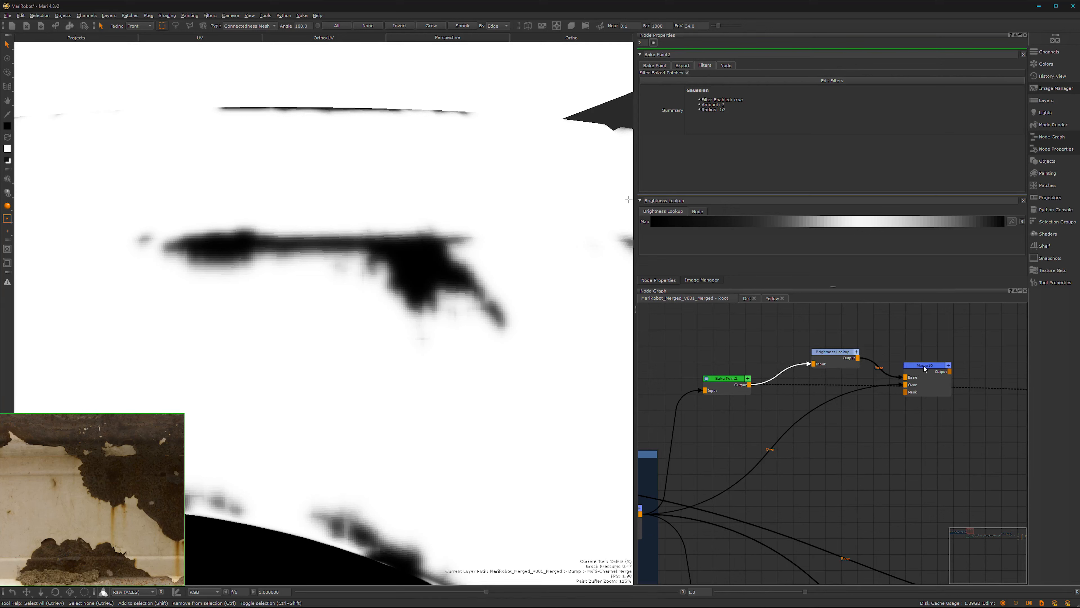
# - Display the new Merge node on the model, set its mode to Multiply, and check the resulting edge mask up close
pyautogui.click(926, 365)
pyautogui.press('1')
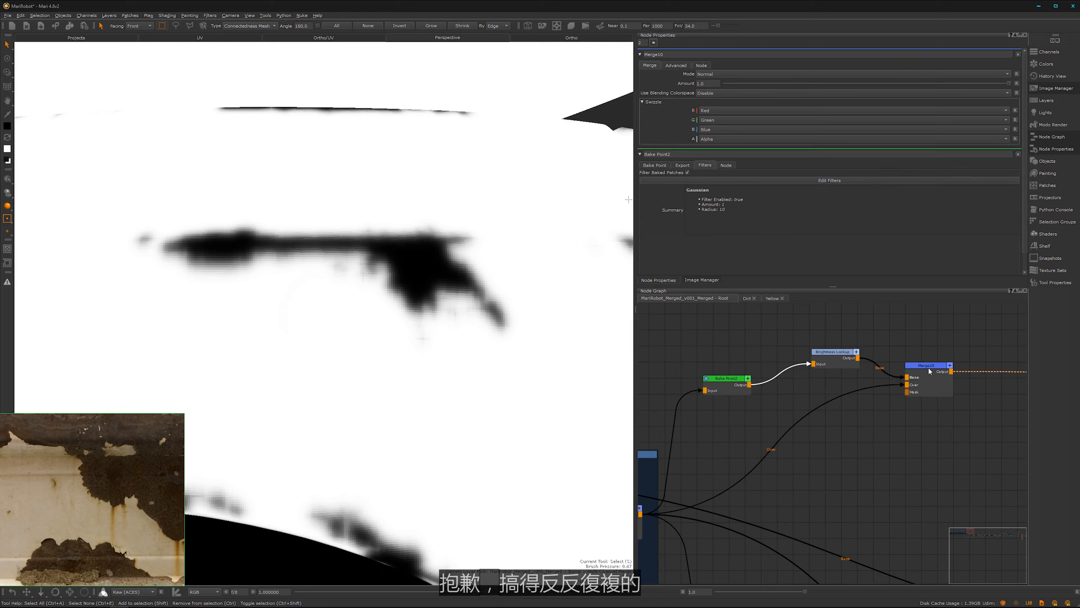
pyautogui.click(929, 371)
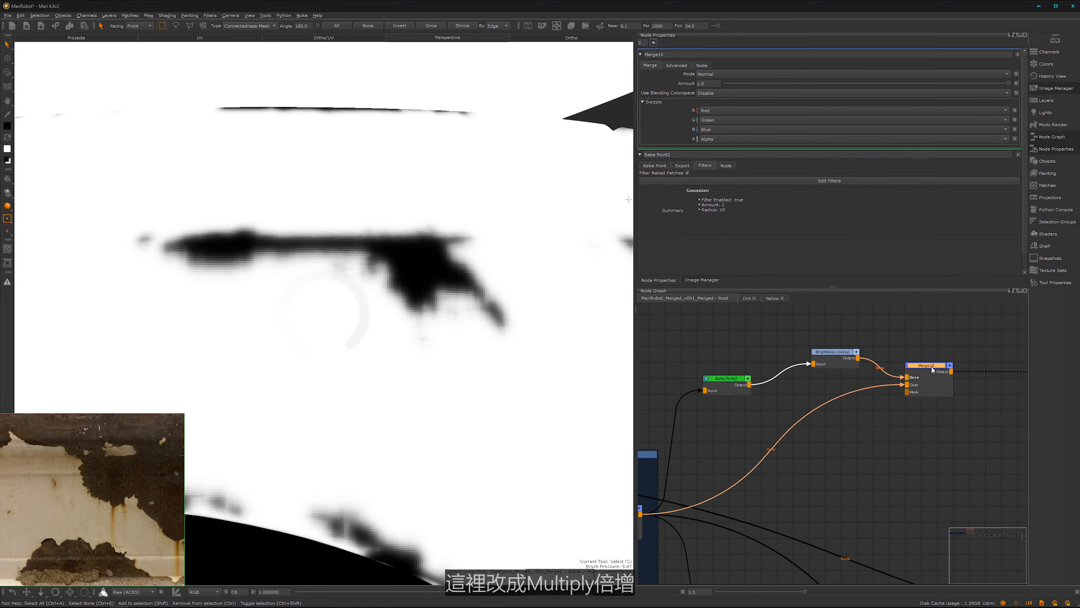
pyautogui.click(900, 76)
pyautogui.moveTo(936, 98)
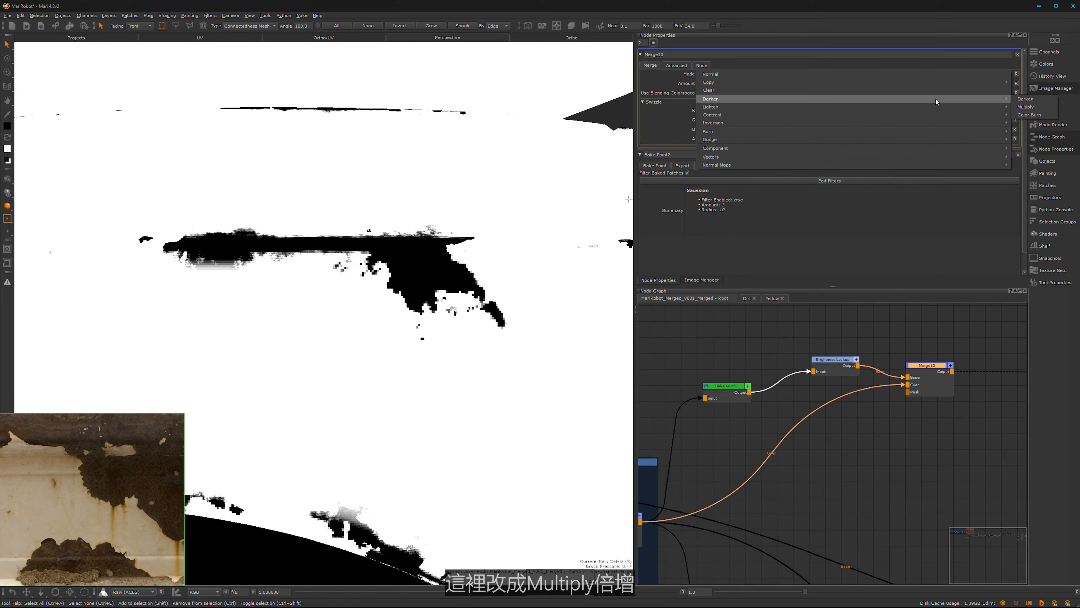
pyautogui.click(1024, 107)
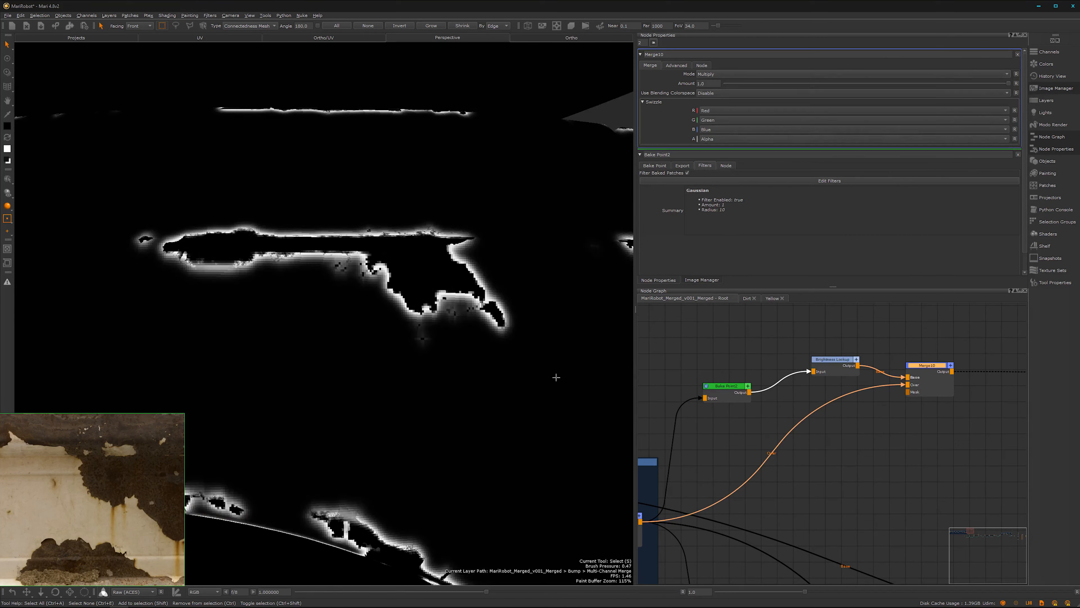
pyautogui.scroll(3, 425, 268)
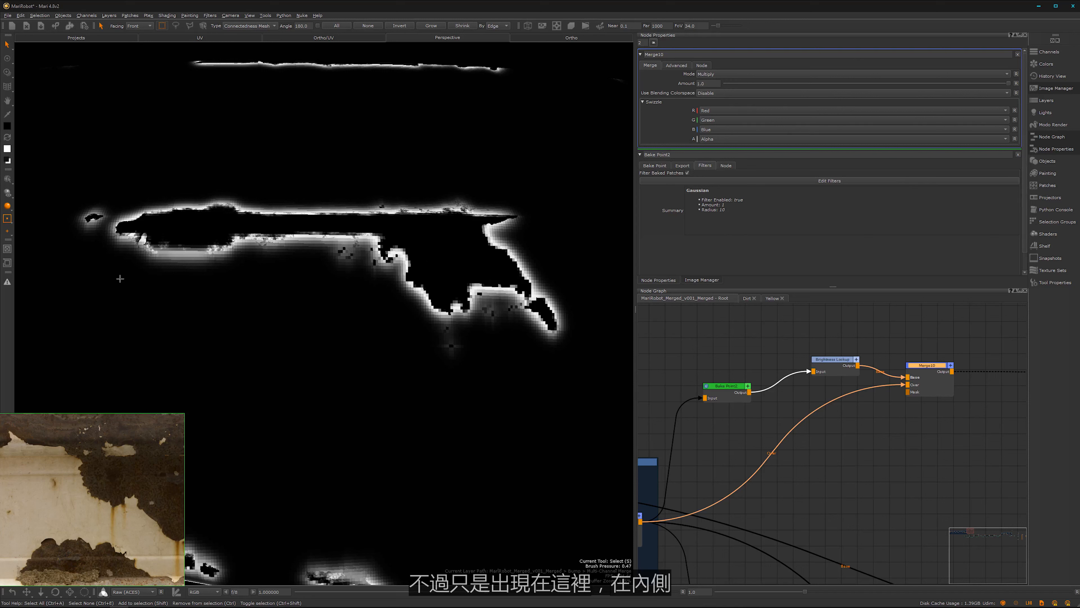
# - Chain another Merge node after the Multiply merge and space the two nodes apart
pyautogui.scroll(-3, 850, 460)
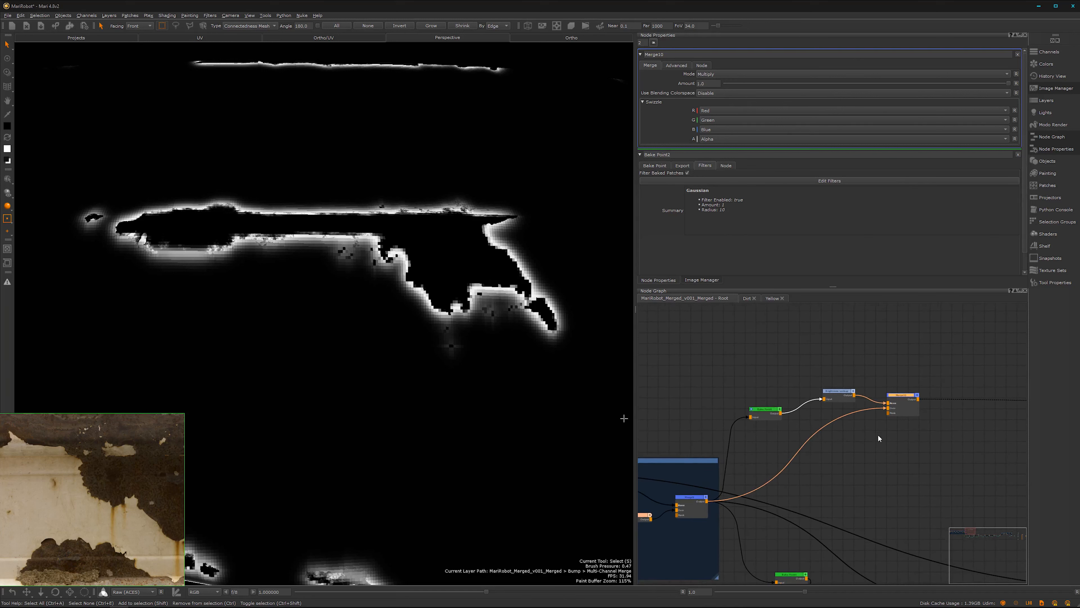
pyautogui.moveTo(899, 399); pyautogui.dragTo(920, 406)
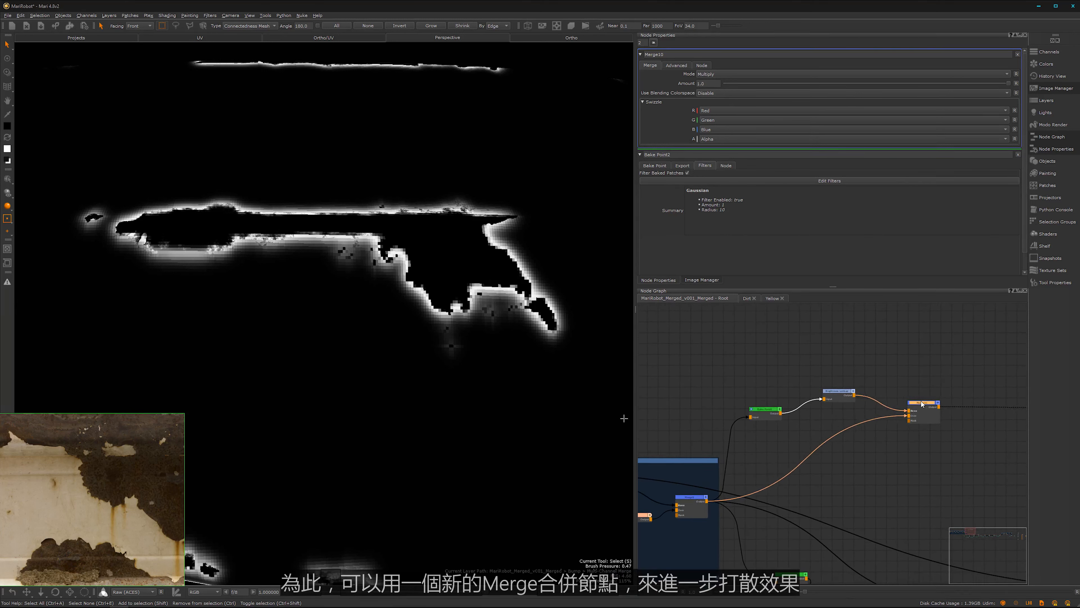
pyautogui.moveTo(925, 439); pyautogui.dragTo(786, 438, button='middle')
pyautogui.press('m')
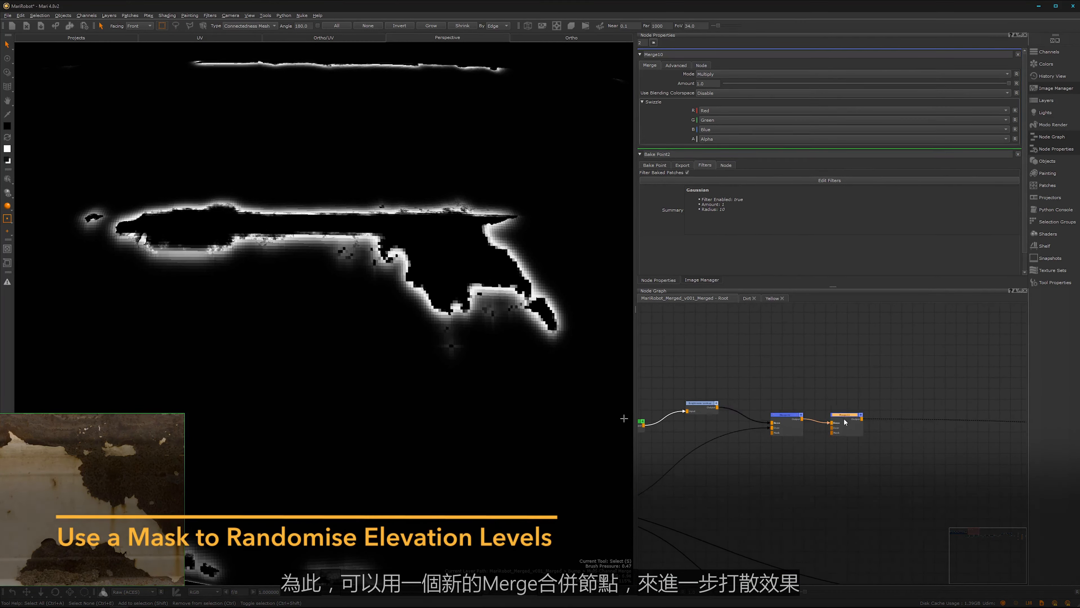
pyautogui.moveTo(848, 420); pyautogui.dragTo(871, 427)
# - Bring the Stencil_21_4k.tif image into the node graph as a tiled texture and connect it to the last Merge node's Over input
pyautogui.click(738, 347)
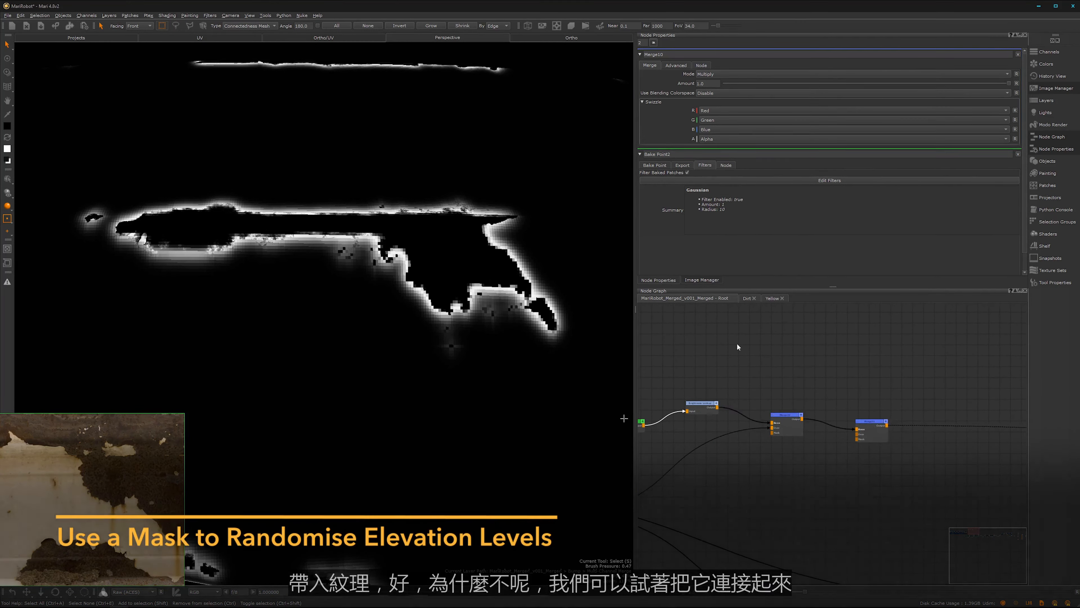
pyautogui.click(701, 280)
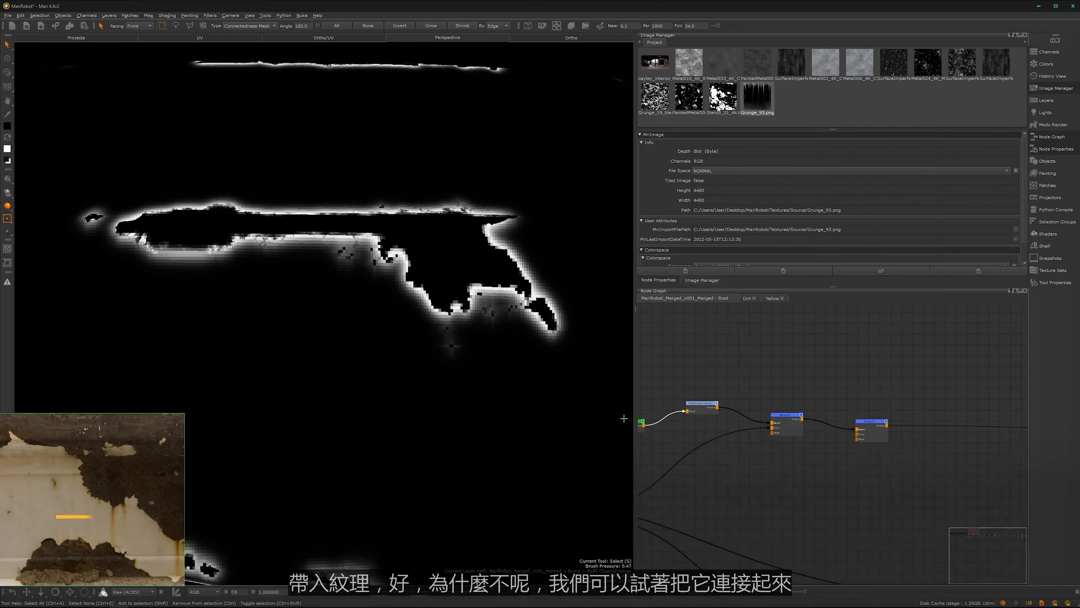
pyautogui.moveTo(723, 97); pyautogui.dragTo(857, 434)
# - Set the blend mode of the last Merge node in the chain to Multiply
pyautogui.click(866, 425)
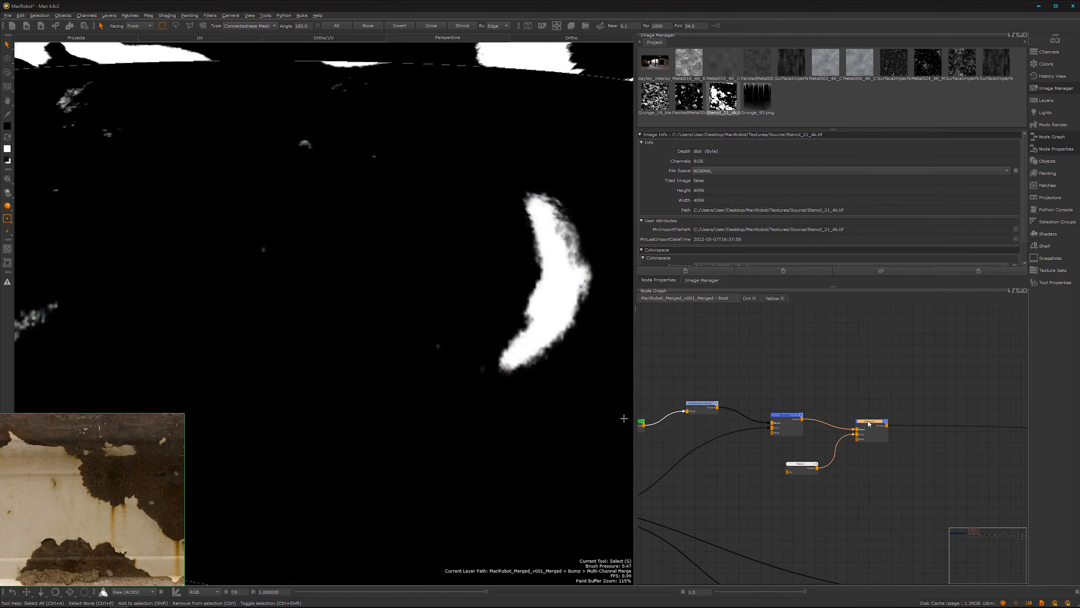
pyautogui.click(768, 74)
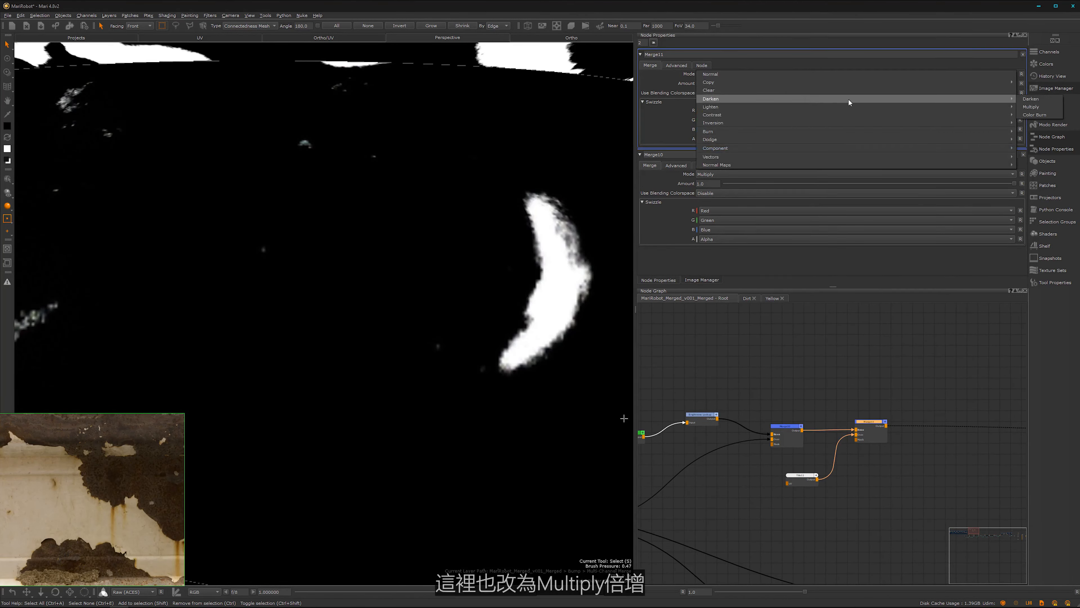
pyautogui.click(1019, 109)
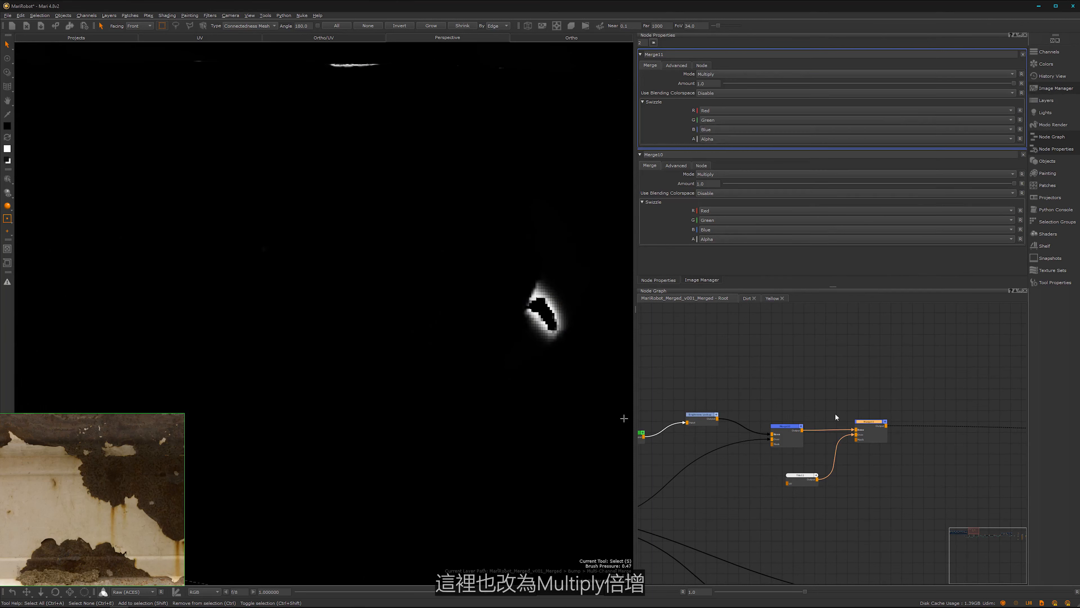
# - Set the stencil Tiled node's U Repeat and V Repeat to 4
pyautogui.moveTo(804, 477); pyautogui.dragTo(806, 479)
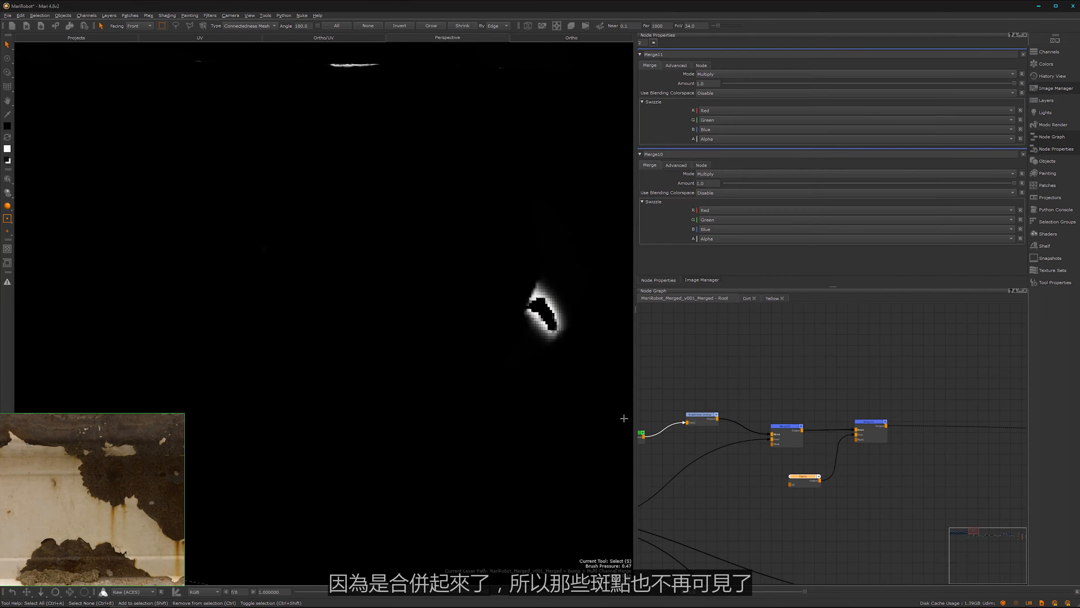
pyautogui.doubleClick(800, 477)
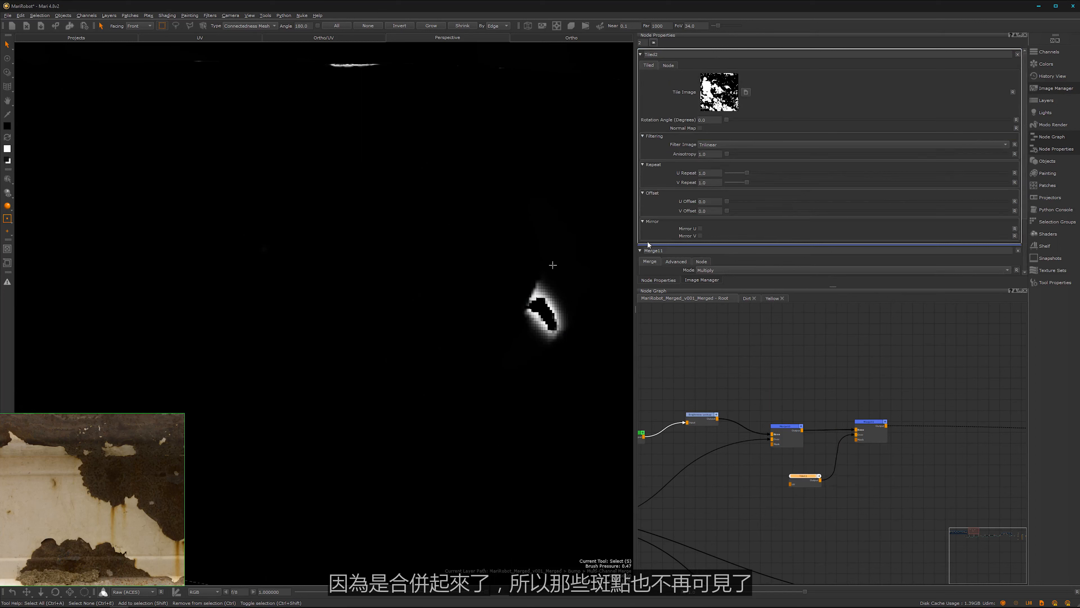
pyautogui.moveTo(711, 173); pyautogui.dragTo(682, 171)
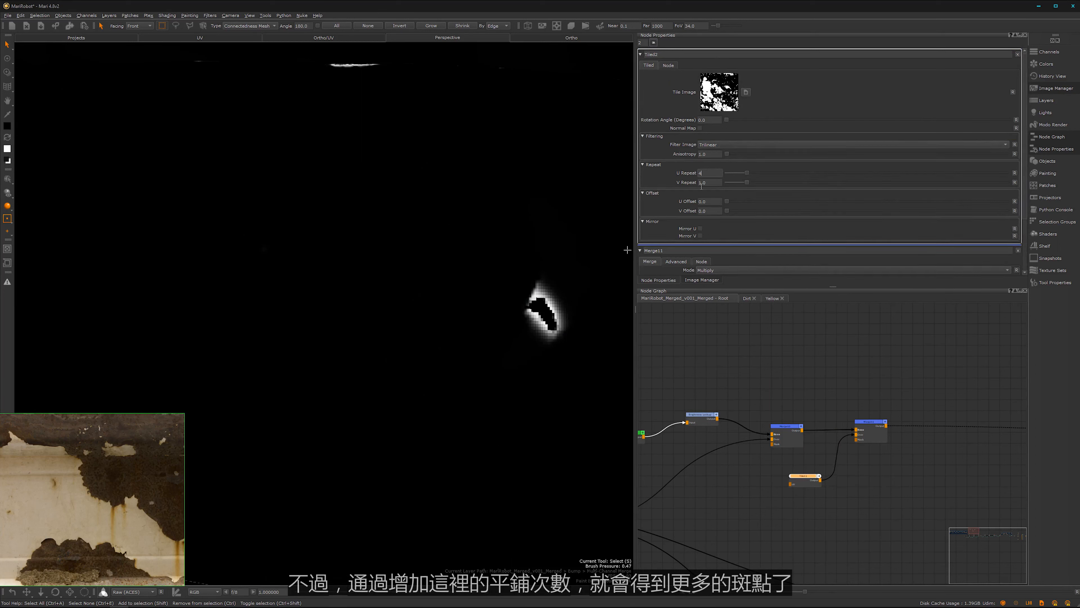
pyautogui.press('Tab')
pyautogui.press('Return')
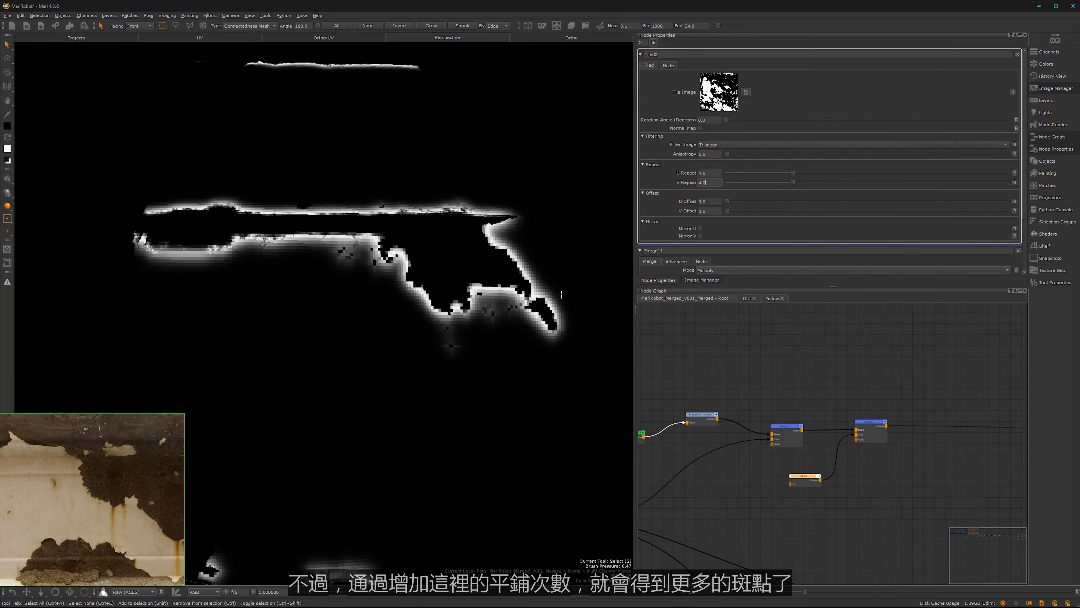
# - Check the edge mask over a wider area and raise the Tiled node's U and V Repeat to 5
pyautogui.keyDown('alt'); pyautogui.moveTo(448, 335); pyautogui.dragTo(344, 359, button='right'); pyautogui.keyUp('alt')
pyautogui.keyDown('alt'); pyautogui.moveTo(344, 358); pyautogui.dragTo(424, 337, button='middle'); pyautogui.keyUp('alt')
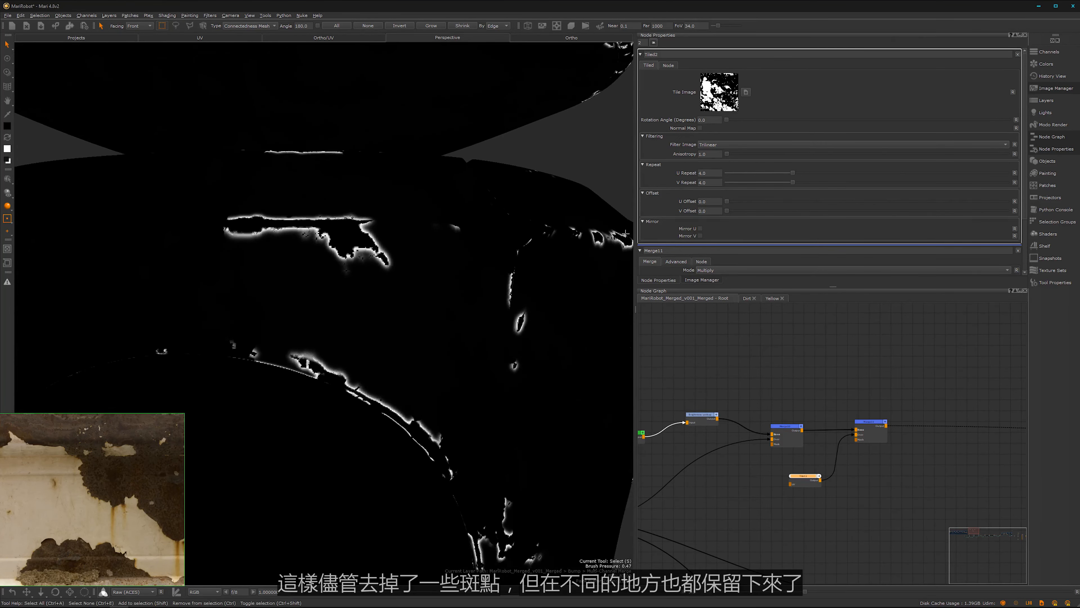
pyautogui.doubleClick(711, 173)
pyautogui.write('5')
pyautogui.doubleClick(709, 182)
pyautogui.write('5')
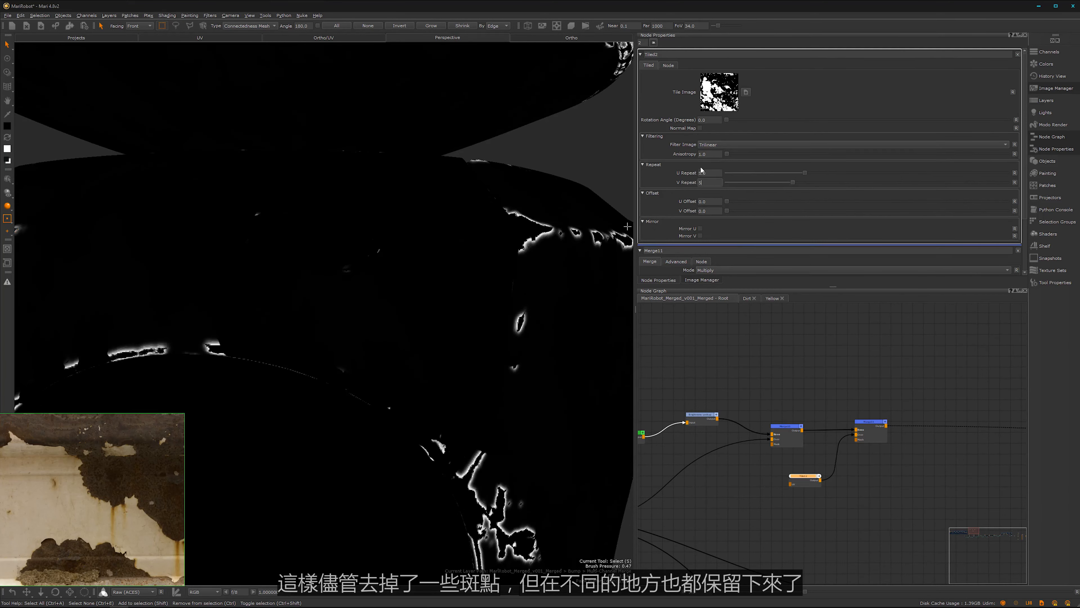
pyautogui.press('Return')
# - Try a denser stencil tiling with U Repeat at 6 and V Repeat at 5.06
pyautogui.keyDown('alt'); pyautogui.moveTo(339, 403); pyautogui.dragTo(340, 307, button='middle'); pyautogui.keyUp('alt')
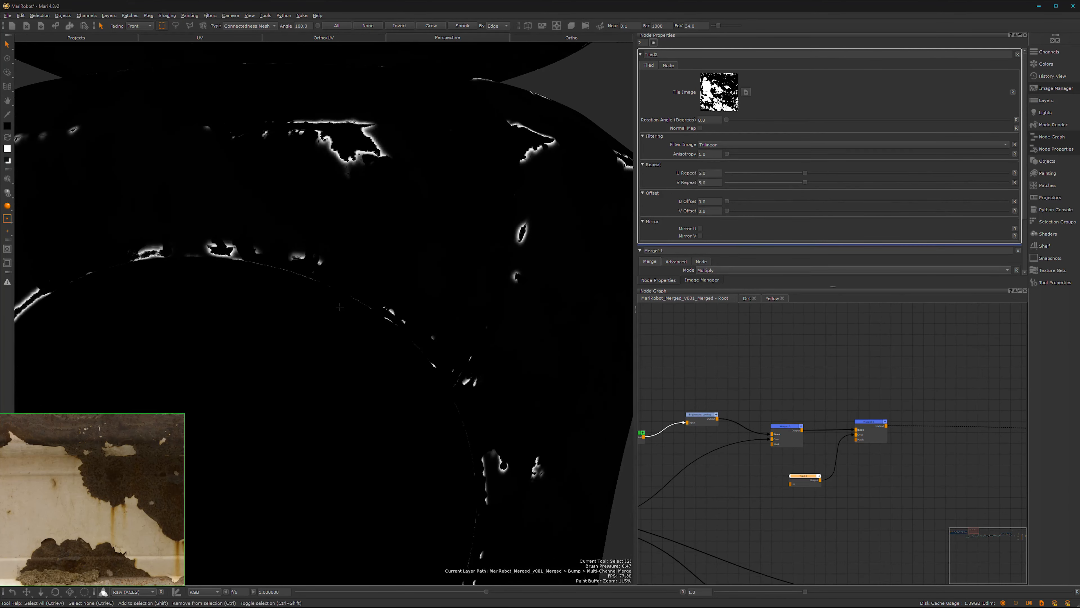
pyautogui.doubleClick(701, 173)
pyautogui.write('6')
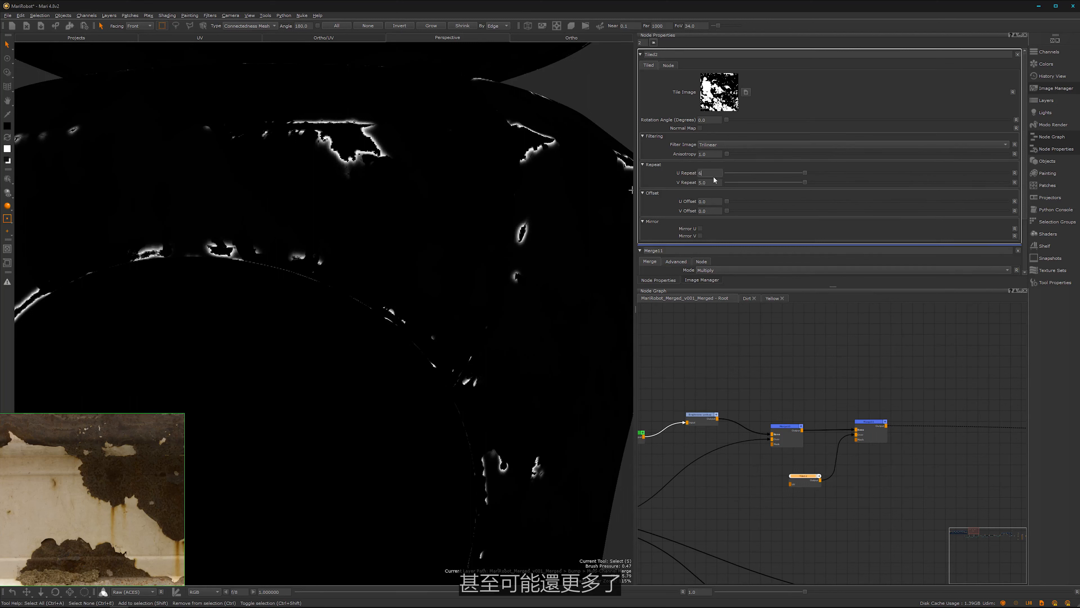
pyautogui.moveTo(712, 180); pyautogui.dragTo(688, 180)
pyautogui.write('6')
pyautogui.press('Return')
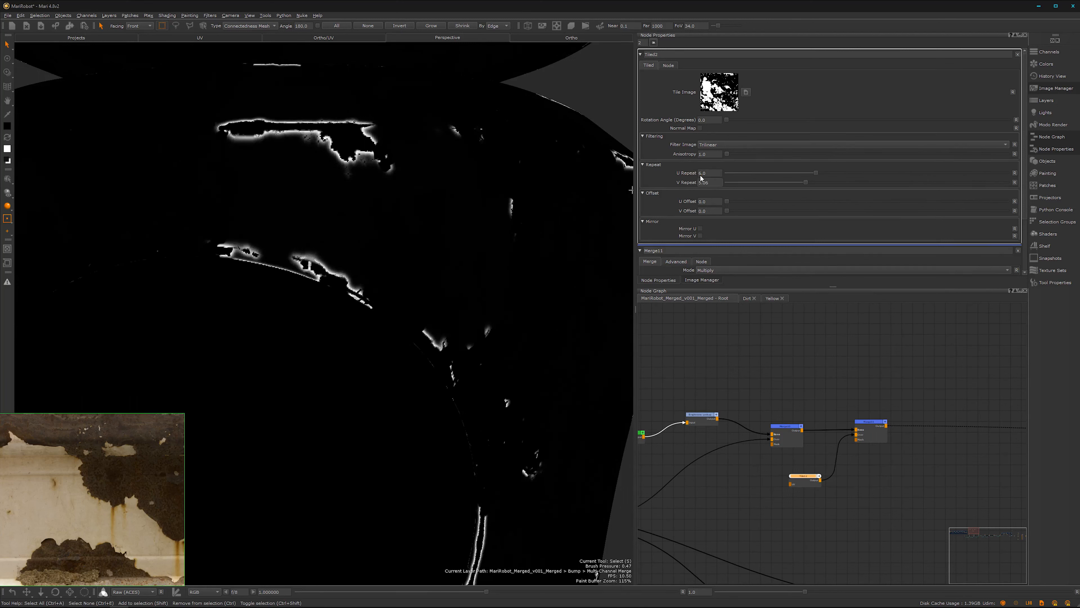
# - Create a Cloud node, connect it to the last Merge's Over input in place of the Tiled node, and set its Size to about 0.467
pyautogui.click(808, 523)
pyautogui.press('Tab')
pyautogui.write('clo')
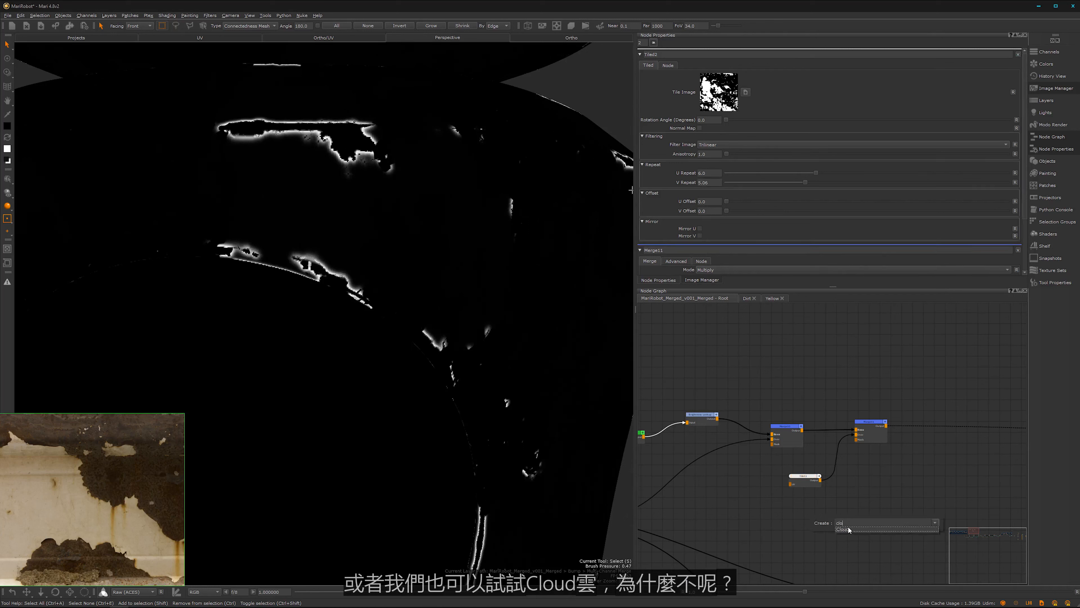
pyautogui.click(849, 529)
pyautogui.moveTo(845, 521); pyautogui.dragTo(861, 435)
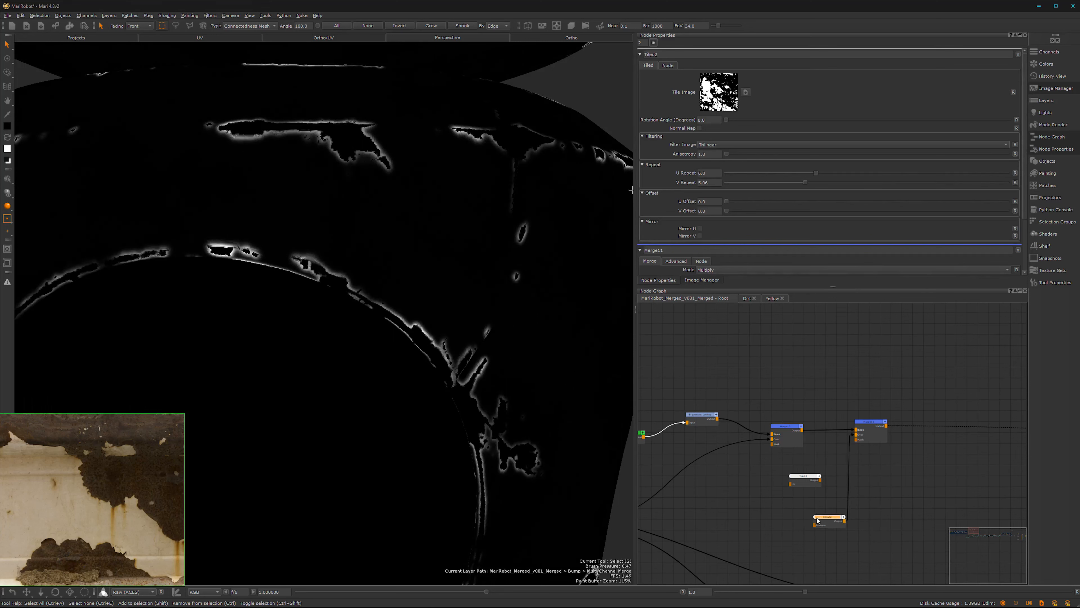
pyautogui.moveTo(817, 519); pyautogui.dragTo(807, 517)
pyautogui.moveTo(774, 74); pyautogui.dragTo(769, 73)
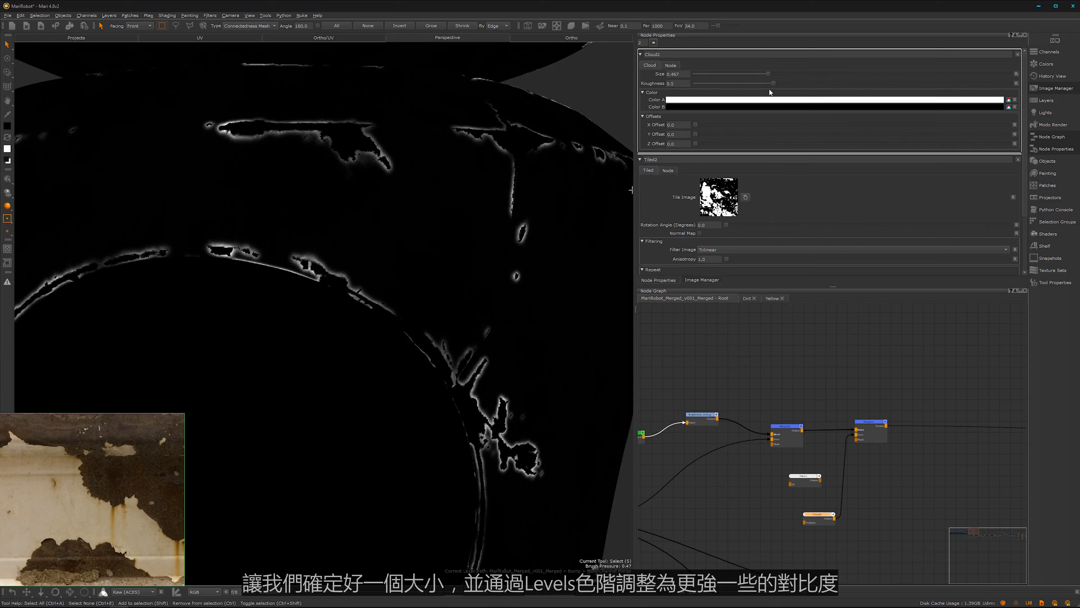
# - Insert a Levels node between the Cloud node and the last Merge node
pyautogui.press('Tab')
pyautogui.write('leve')
pyautogui.press('Return')
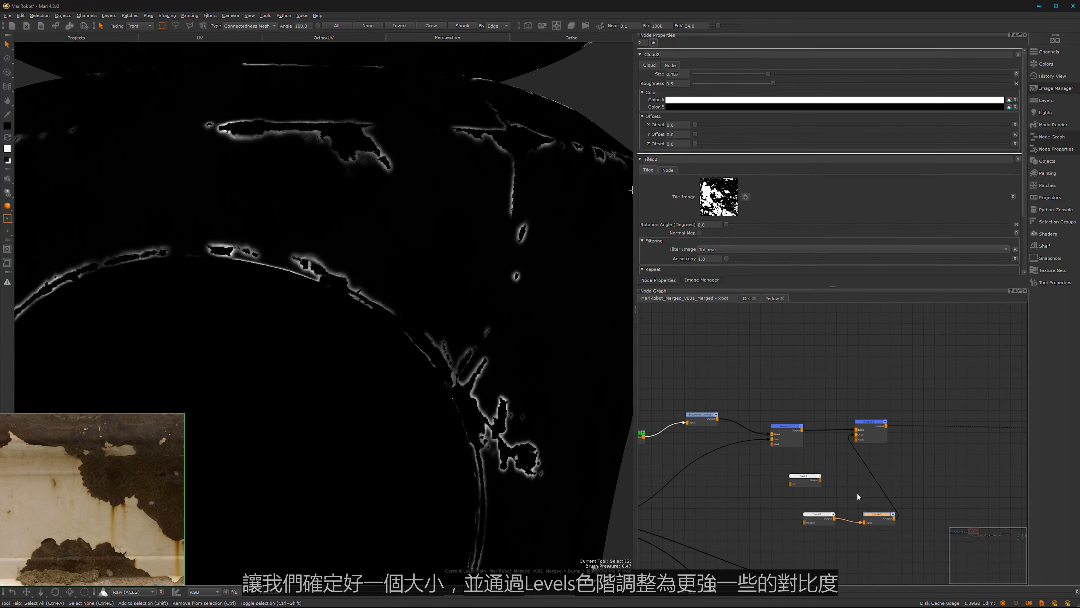
# - Increase the cloud's contrast in the Levels node by setting the input Black to about 0.303 and White to about 0.699
pyautogui.doubleClick(876, 517)
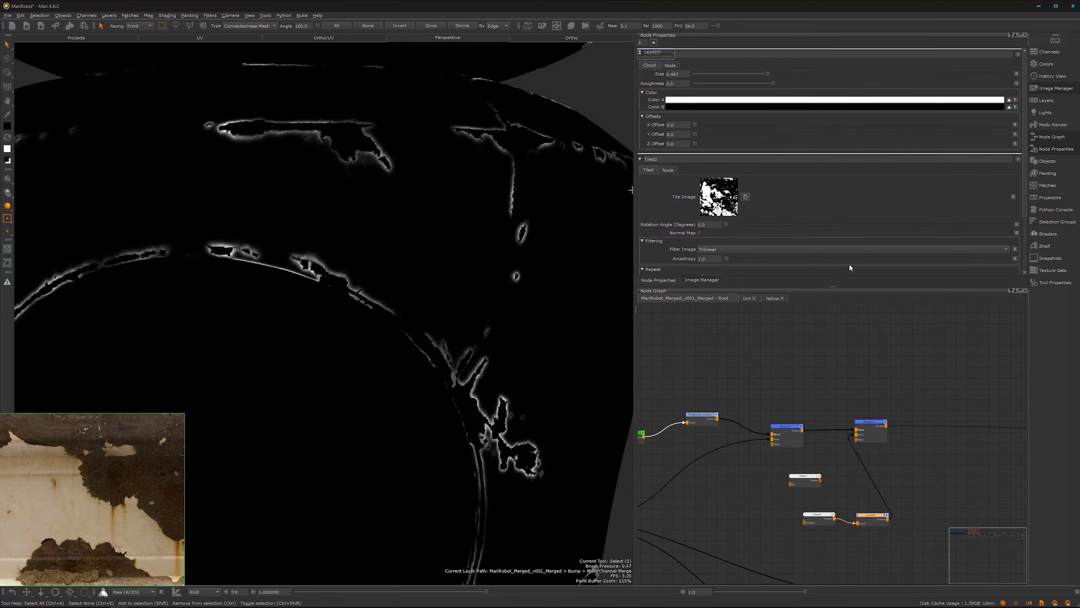
pyautogui.click(805, 76)
pyautogui.click(802, 87)
pyautogui.click(787, 170)
pyautogui.moveTo(1007, 151); pyautogui.dragTo(912, 156)
# - Inspect the broken-up edges up close and lower the Cloud node's Size to about 0.446
pyautogui.keyDown('alt'); pyautogui.moveTo(377, 249); pyautogui.dragTo(362, 289, button='middle'); pyautogui.keyUp('alt')
pyautogui.keyDown('alt'); pyautogui.moveTo(363, 289); pyautogui.dragTo(370, 249, button='right'); pyautogui.keyUp('alt')
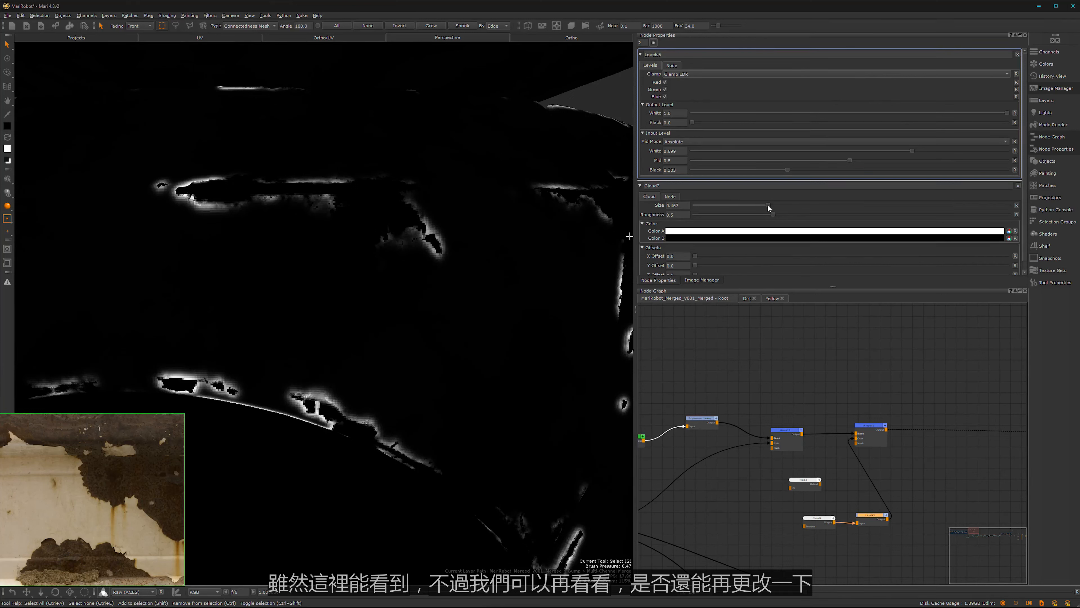
pyautogui.moveTo(768, 206); pyautogui.dragTo(763, 204)
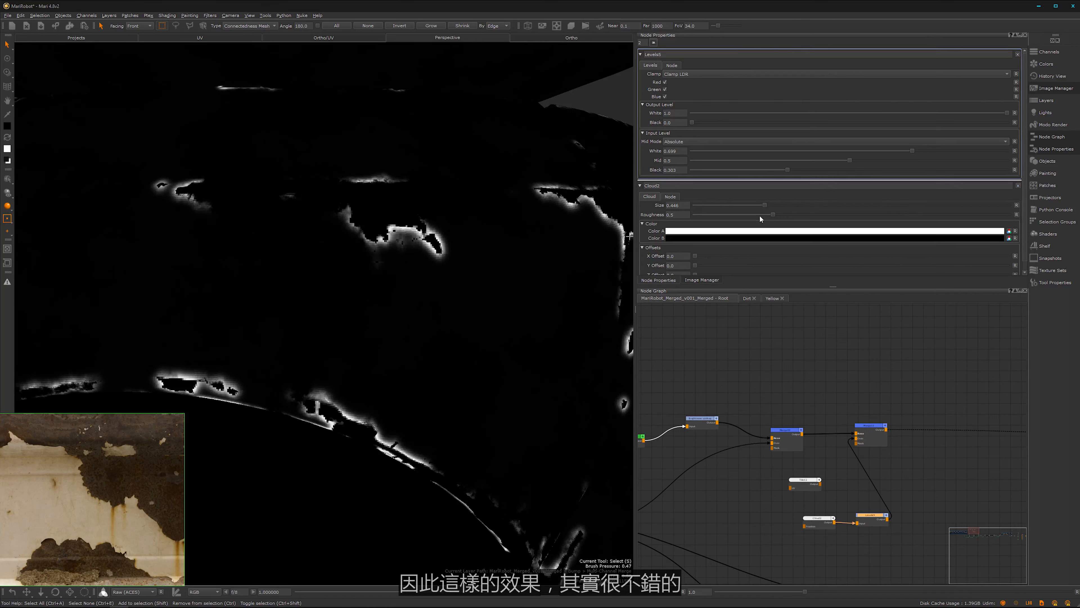
# - Delete the disconnected Tiled node and tidy the Cloud and Levels nodes beneath the Merge nodes
pyautogui.click(856, 489)
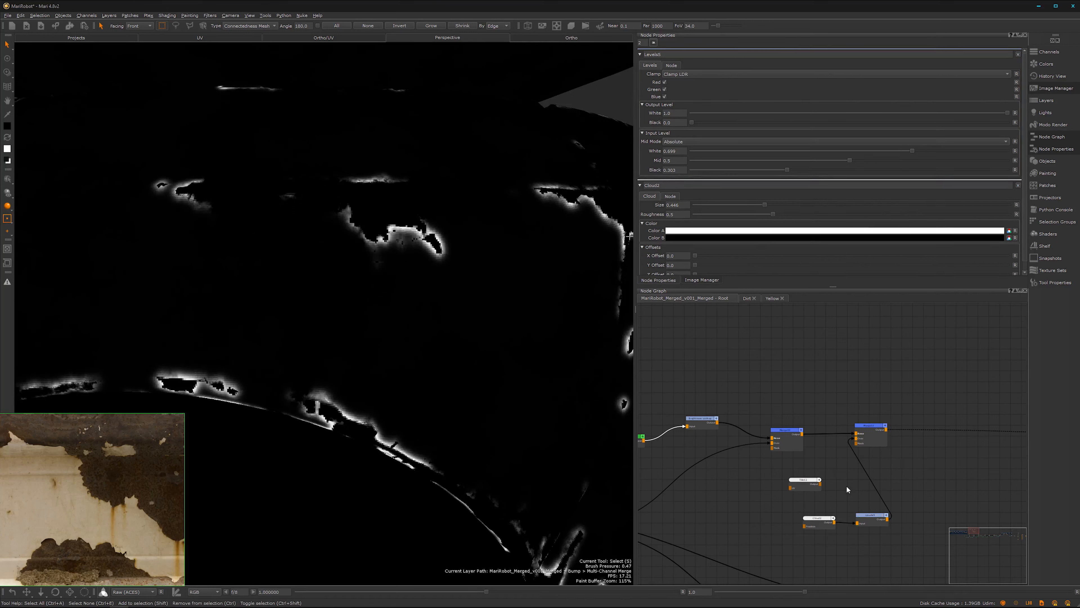
pyautogui.click(803, 480)
pyautogui.press('Delete')
pyautogui.moveTo(879, 543); pyautogui.dragTo(804, 493)
# - Examine the randomised edge mask across the robot's head and torso from several distances and angles
pyautogui.keyDown('alt'); pyautogui.moveTo(881, 510); pyautogui.dragTo(735, 525, button='right'); pyautogui.keyUp('alt')
pyautogui.keyDown('alt'); pyautogui.moveTo(813, 455); pyautogui.dragTo(821, 386, button='middle'); pyautogui.keyUp('alt')
pyautogui.keyDown('alt'); pyautogui.moveTo(889, 441); pyautogui.dragTo(929, 417, button='right'); pyautogui.keyUp('alt')
pyautogui.keyDown('alt'); pyautogui.moveTo(341, 381); pyautogui.dragTo(410, 284, button='middle'); pyautogui.keyUp('alt')
pyautogui.keyDown('alt'); pyautogui.moveTo(410, 286); pyautogui.dragTo(294, 367, button='right'); pyautogui.keyUp('alt')
pyautogui.keyDown('alt'); pyautogui.moveTo(388, 303); pyautogui.dragTo(385, 206, button='middle'); pyautogui.keyUp('alt')
pyautogui.keyDown('alt'); pyautogui.moveTo(352, 391); pyautogui.dragTo(416, 386); pyautogui.keyUp('alt')
pyautogui.keyDown('alt'); pyautogui.moveTo(413, 353); pyautogui.dragTo(426, 477, button='middle'); pyautogui.keyUp('alt')
pyautogui.keyDown('alt'); pyautogui.moveTo(444, 349); pyautogui.dragTo(466, 337, button='right'); pyautogui.keyUp('alt')
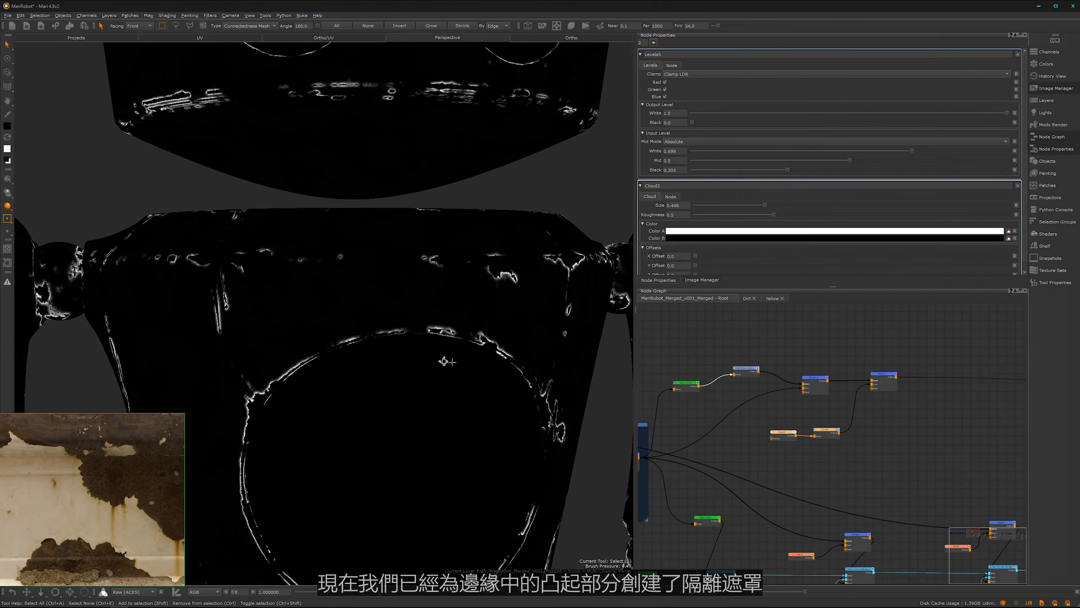
pyautogui.keyDown('alt'); pyautogui.moveTo(444, 361); pyautogui.dragTo(419, 360); pyautogui.keyUp('alt')
# - Add a 4096 x 4096, 8-bit Bake Point after the last Merge node and bake the edge mask
pyautogui.keyDown('alt'); pyautogui.moveTo(884, 419); pyautogui.dragTo(984, 370, button='right'); pyautogui.keyUp('alt')
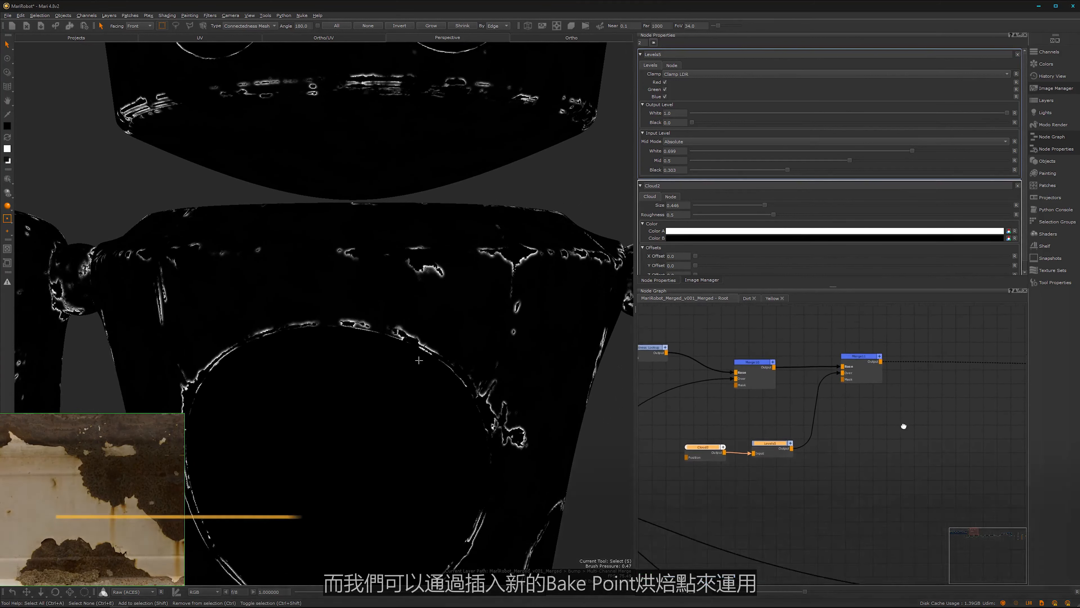
pyautogui.keyDown('alt'); pyautogui.moveTo(914, 419); pyautogui.dragTo(825, 467, button='middle'); pyautogui.keyUp('alt')
pyautogui.click(786, 395)
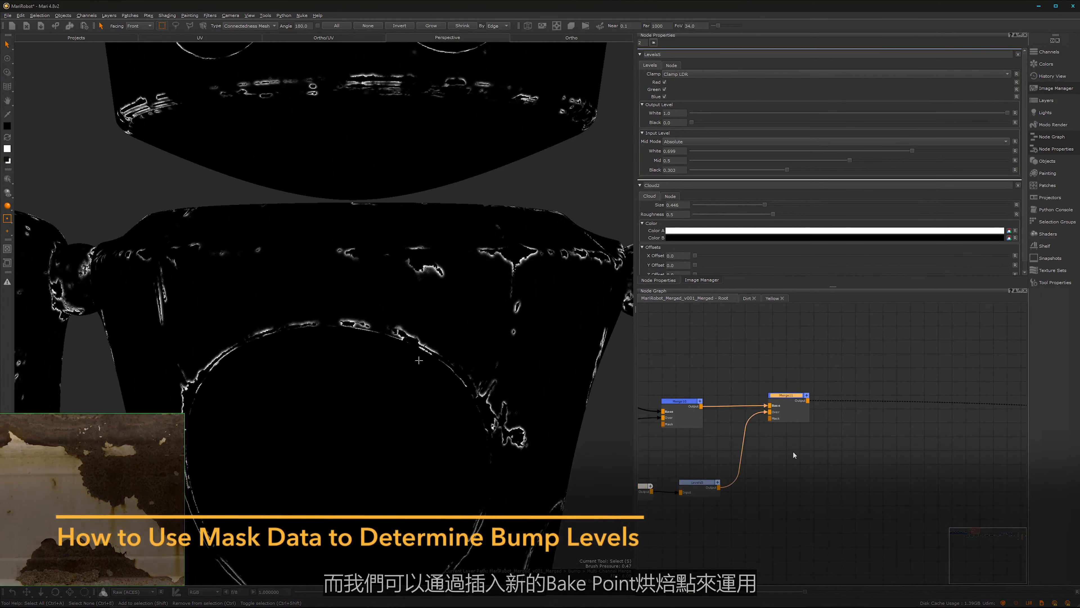
pyautogui.press('Tab')
pyautogui.write('bake')
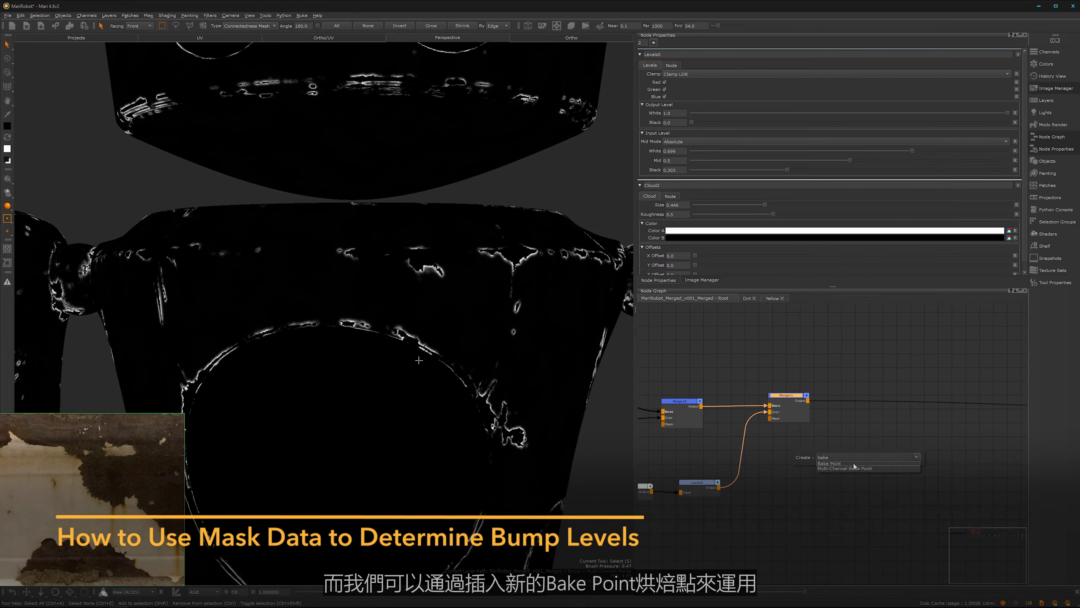
pyautogui.click(853, 464)
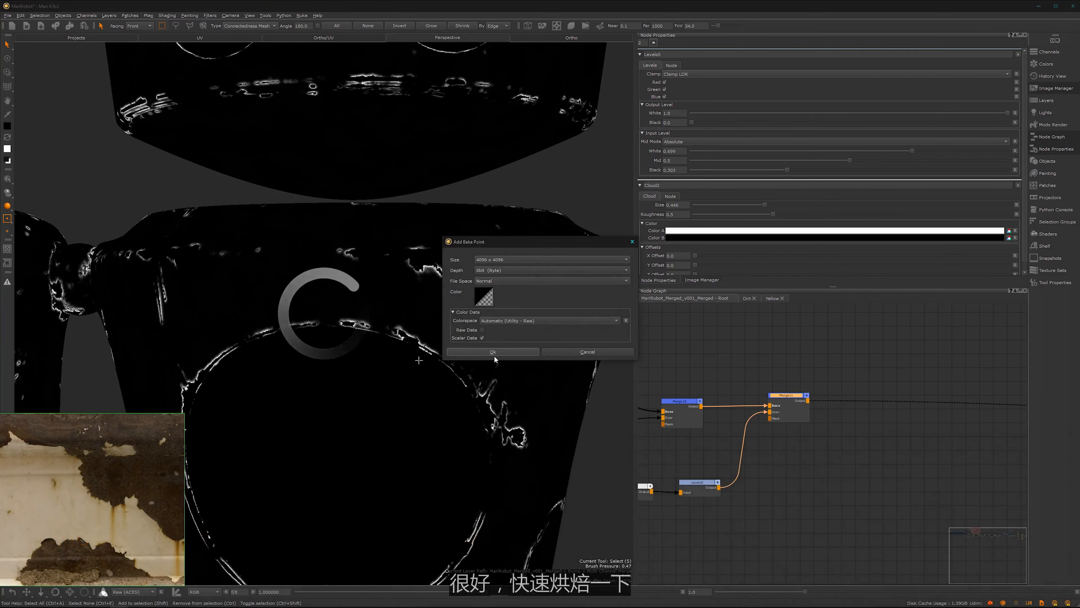
pyautogui.click(493, 352)
pyautogui.moveTo(861, 410); pyautogui.dragTo(856, 403)
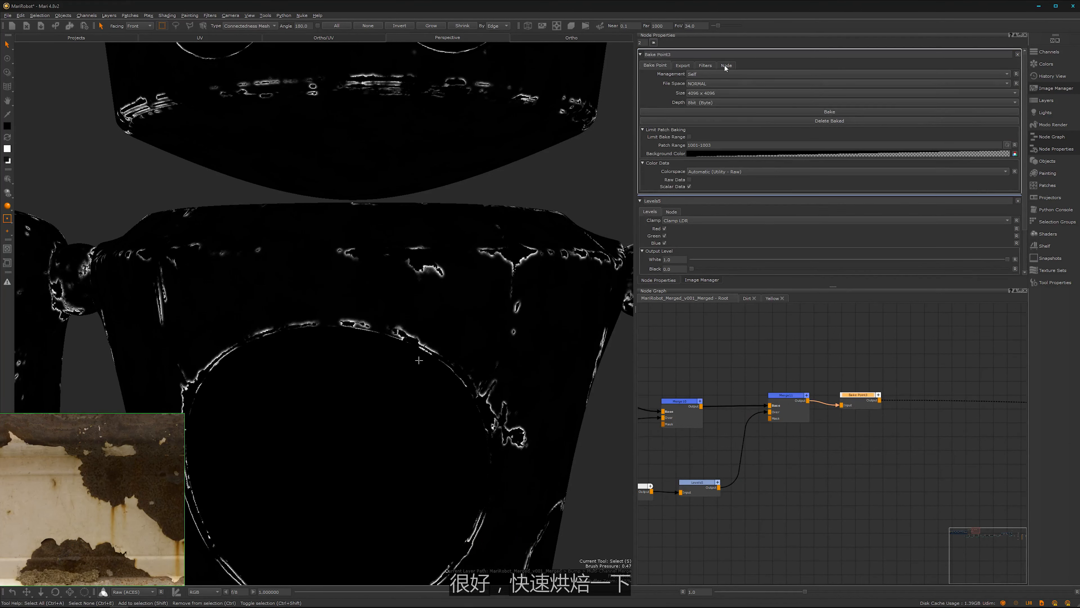
pyautogui.click(791, 112)
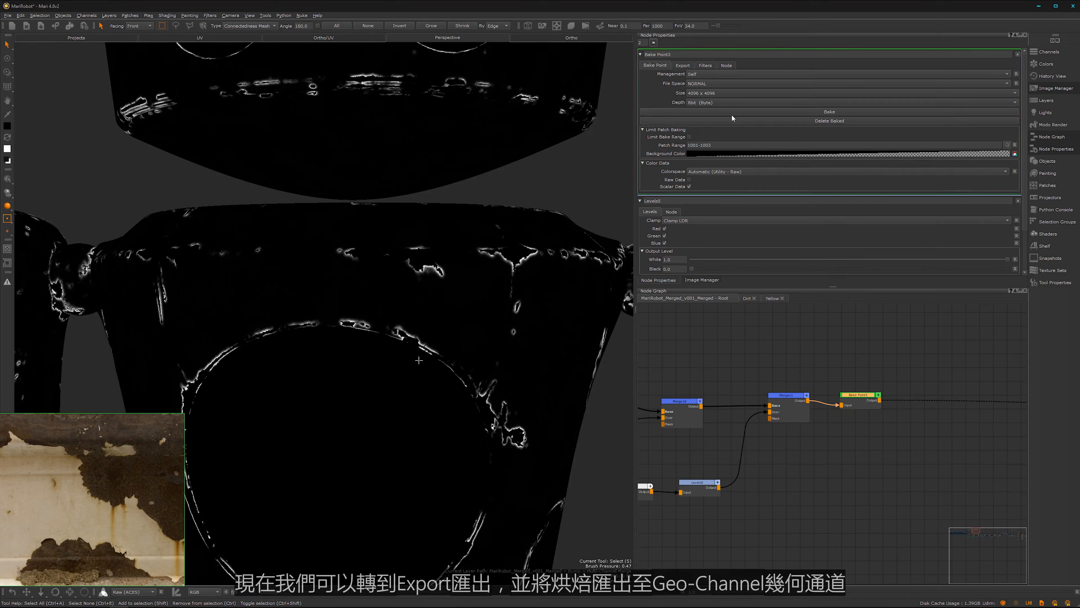
# - Add a geo-channel to the MariRobot_Merged_v001_Merged object and name it EdgeBumpISO for the Bake Point export
pyautogui.click(682, 65)
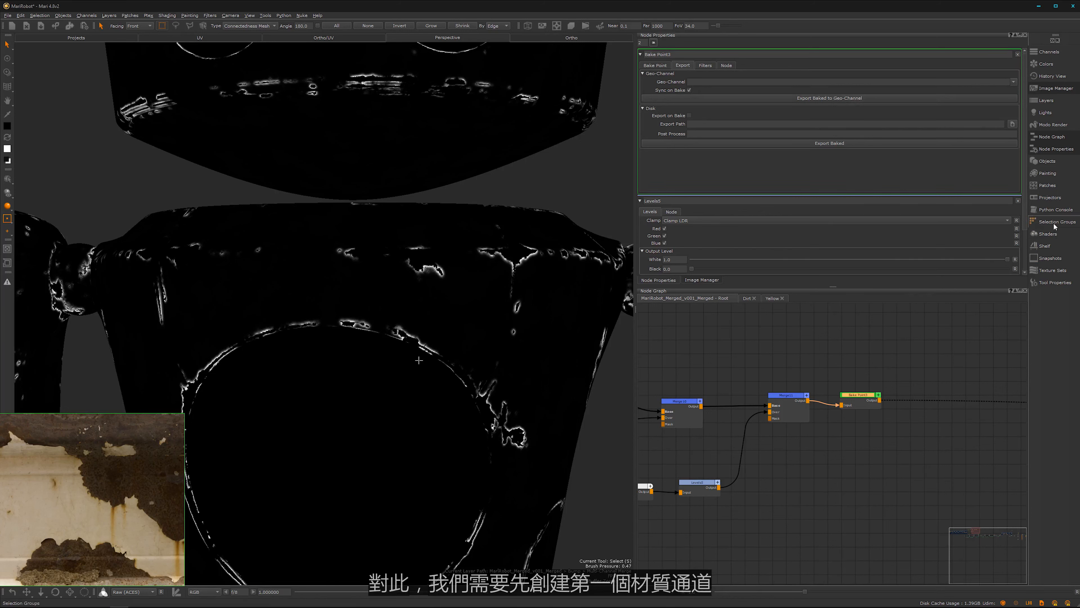
pyautogui.click(1048, 163)
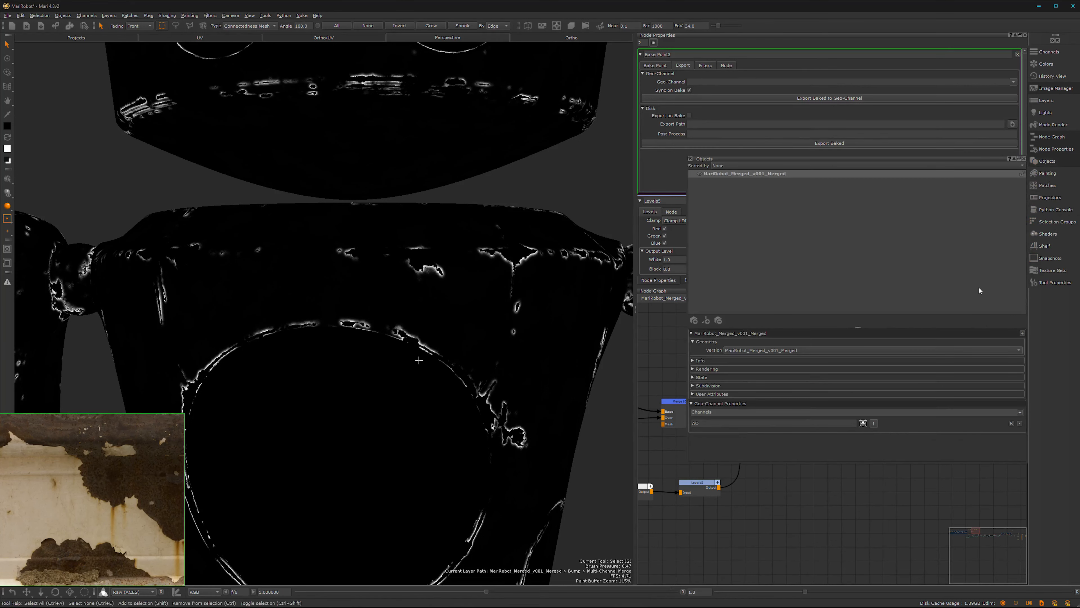
pyautogui.click(1019, 412)
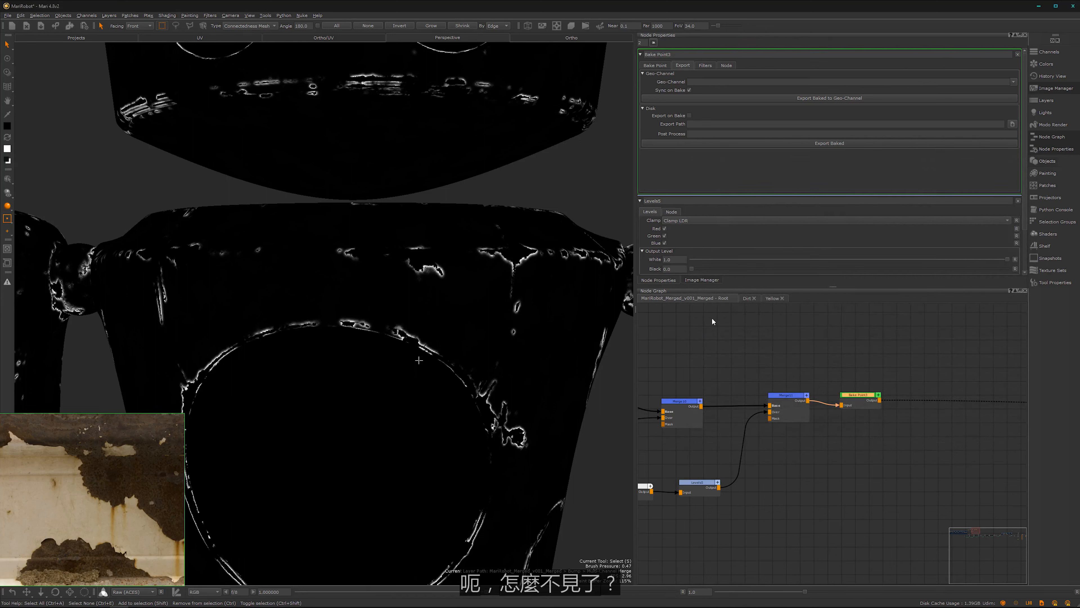
pyautogui.click(1050, 161)
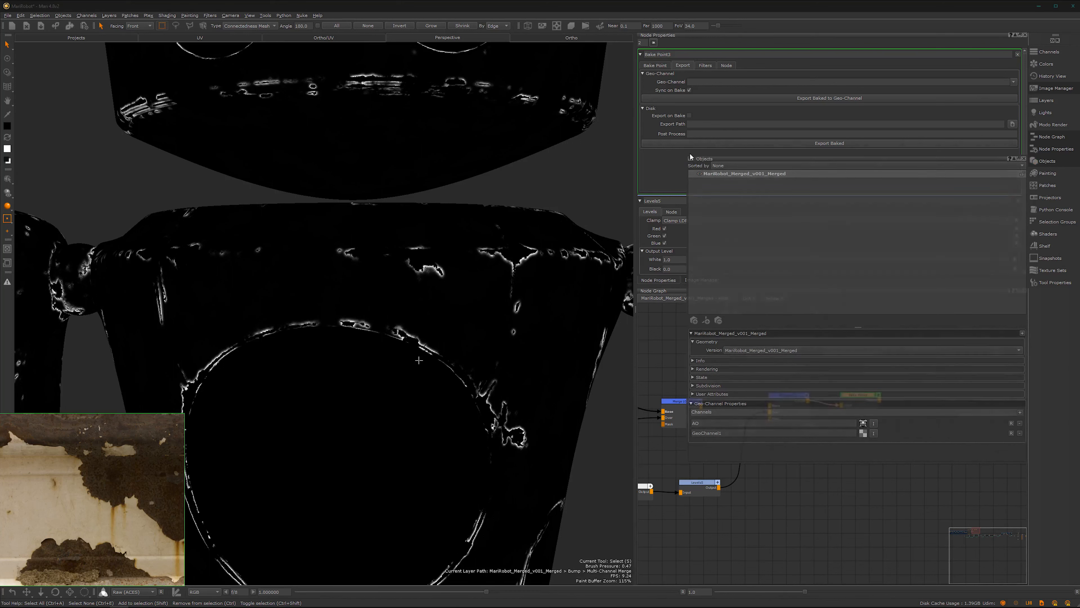
pyautogui.doubleClick(708, 432)
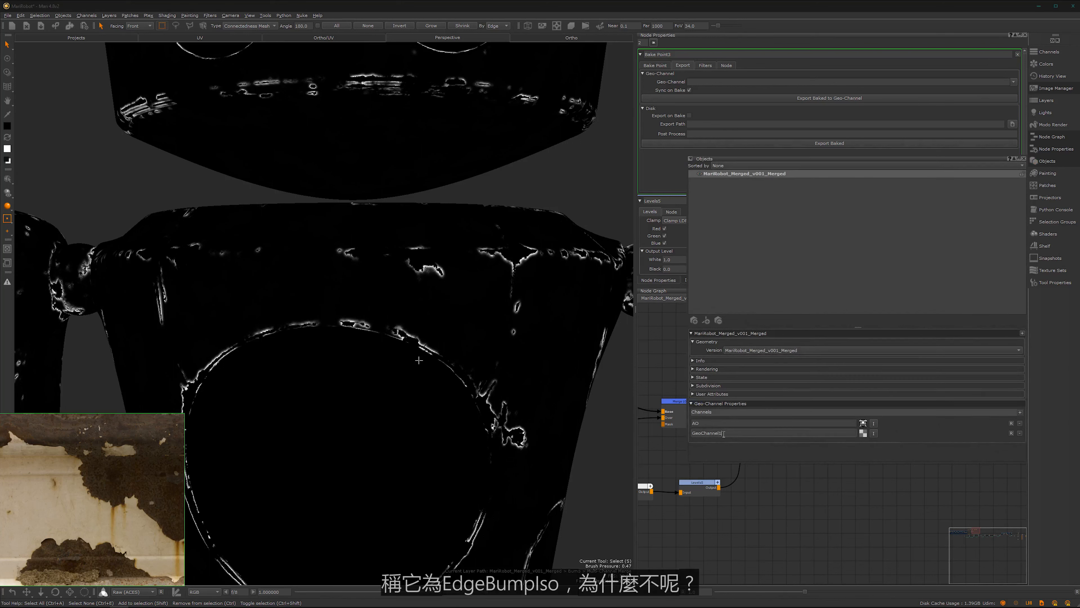
pyautogui.write('EdgeBumpISO')
pyautogui.click(919, 437)
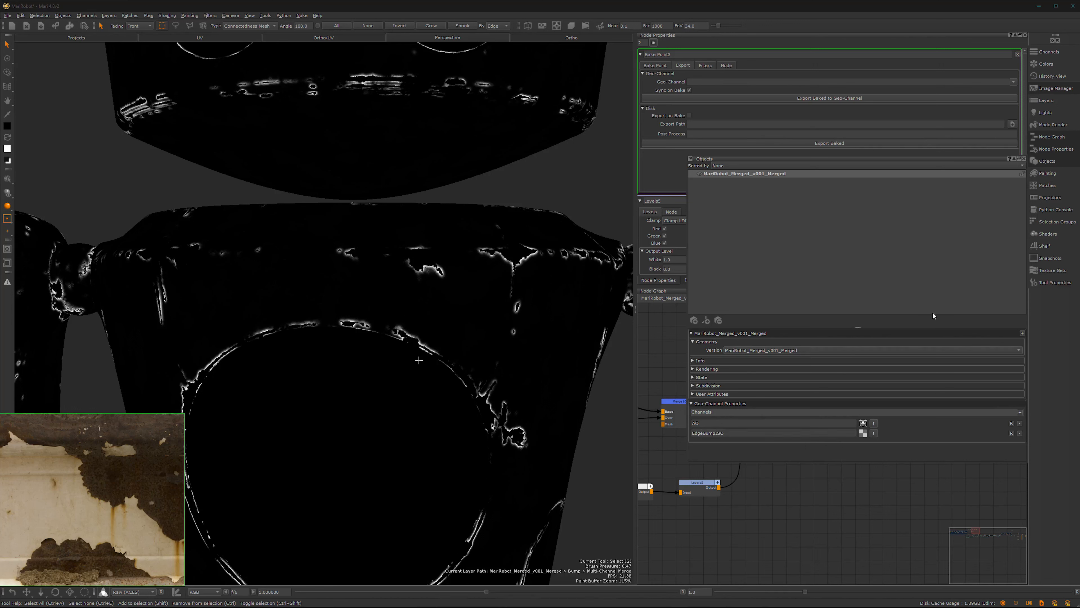
# - Set the Bake Point's geo-channel to EdgeBumpISO and export the baked edge mask to it
pyautogui.click(1023, 158)
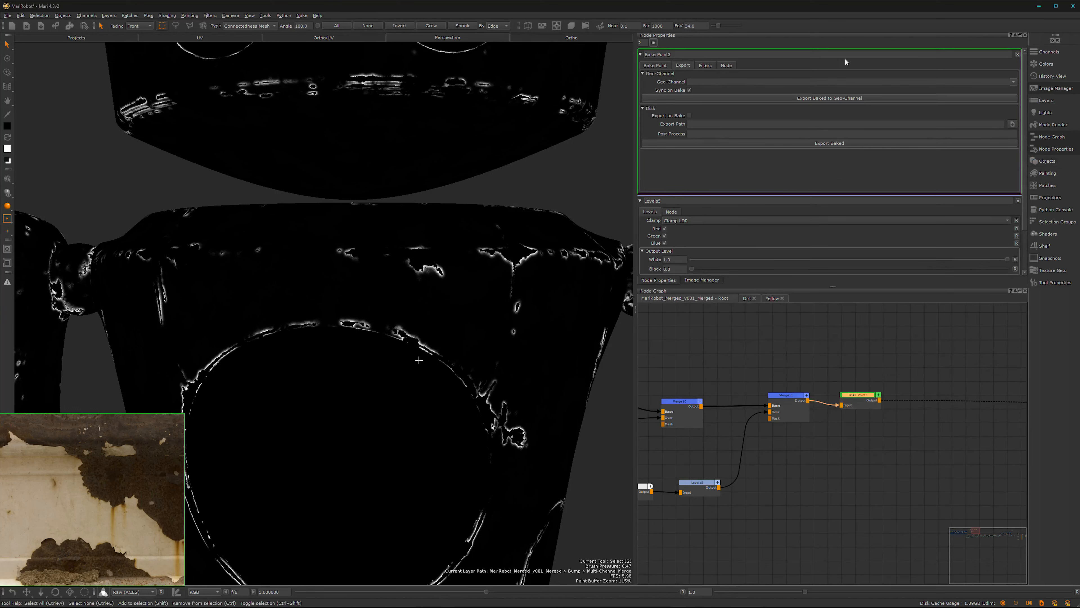
pyautogui.click(1014, 82)
pyautogui.click(985, 96)
pyautogui.click(855, 98)
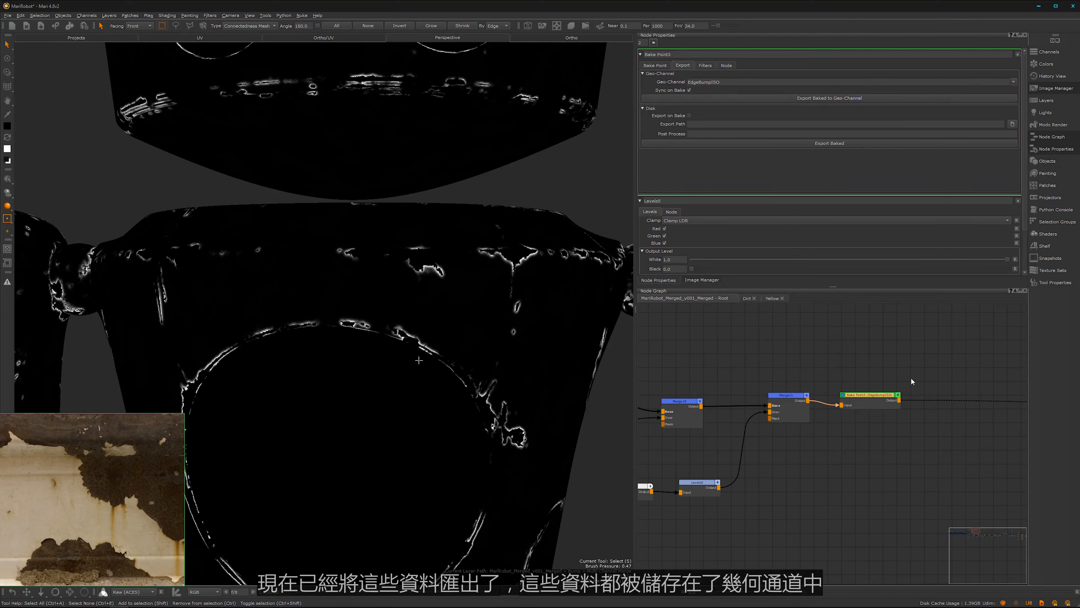
pyautogui.moveTo(869, 396); pyautogui.dragTo(877, 393)
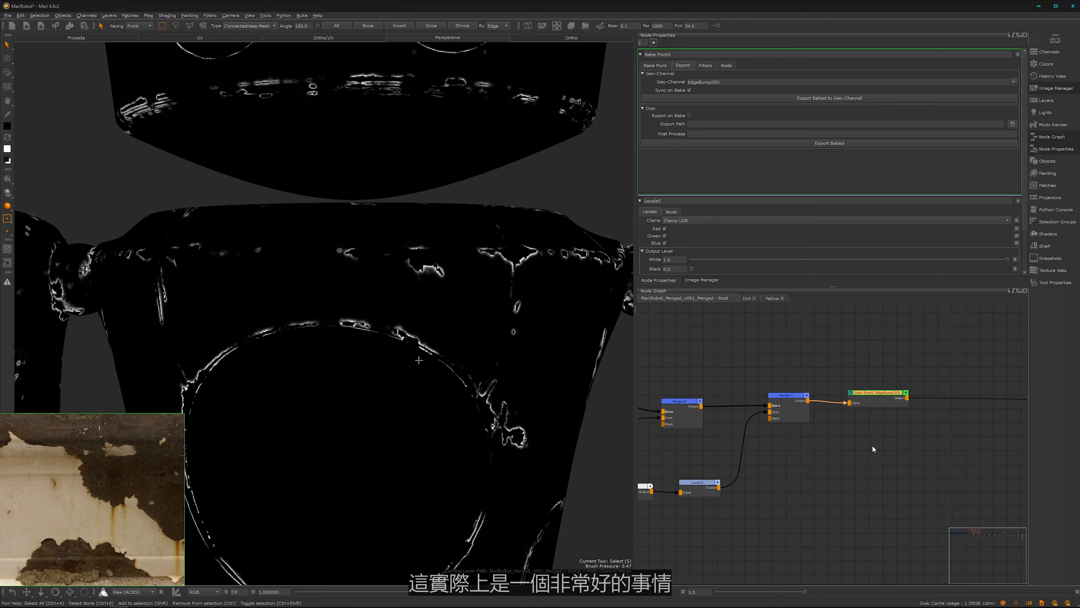
# - Disable the Multi-Channel Bake Point that follows the Yellow material node in the root graph
pyautogui.scroll(-3, 847, 489)
pyautogui.scroll(6, 836, 459)
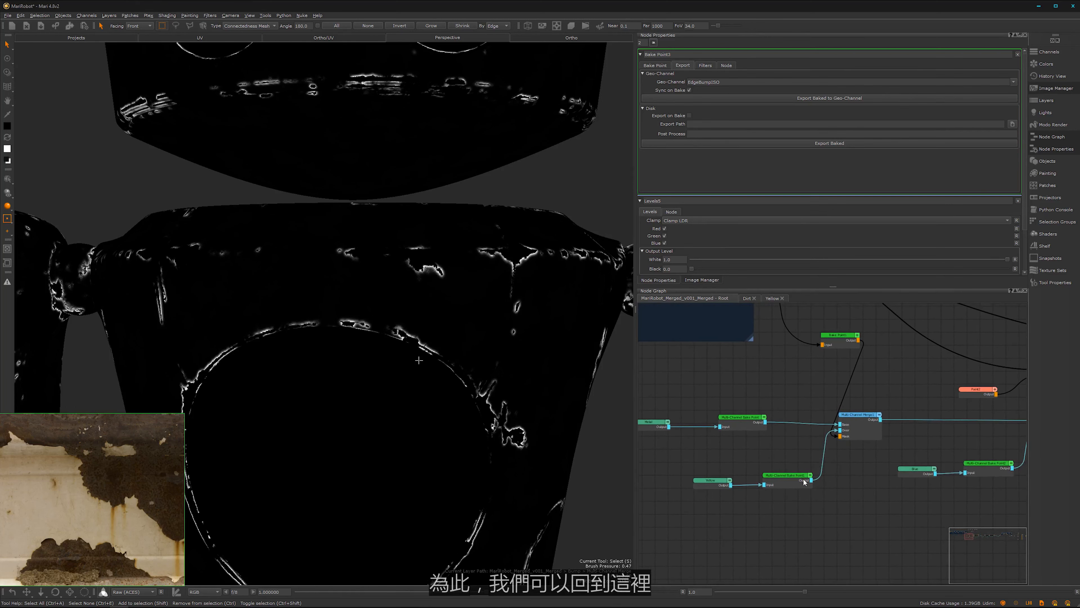
pyautogui.scroll(-3, 878, 468)
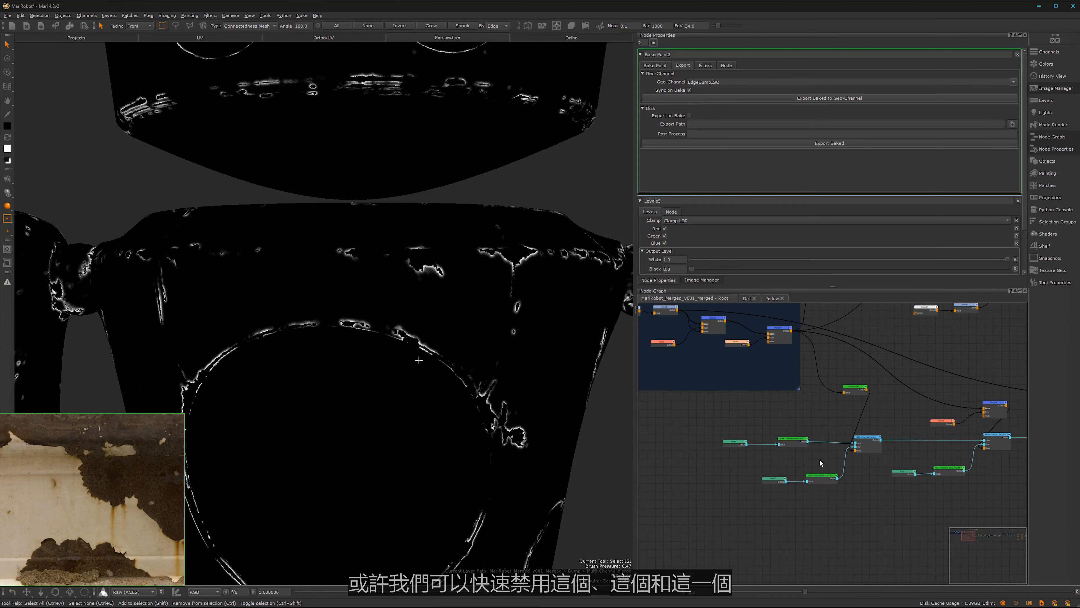
pyautogui.click(820, 475)
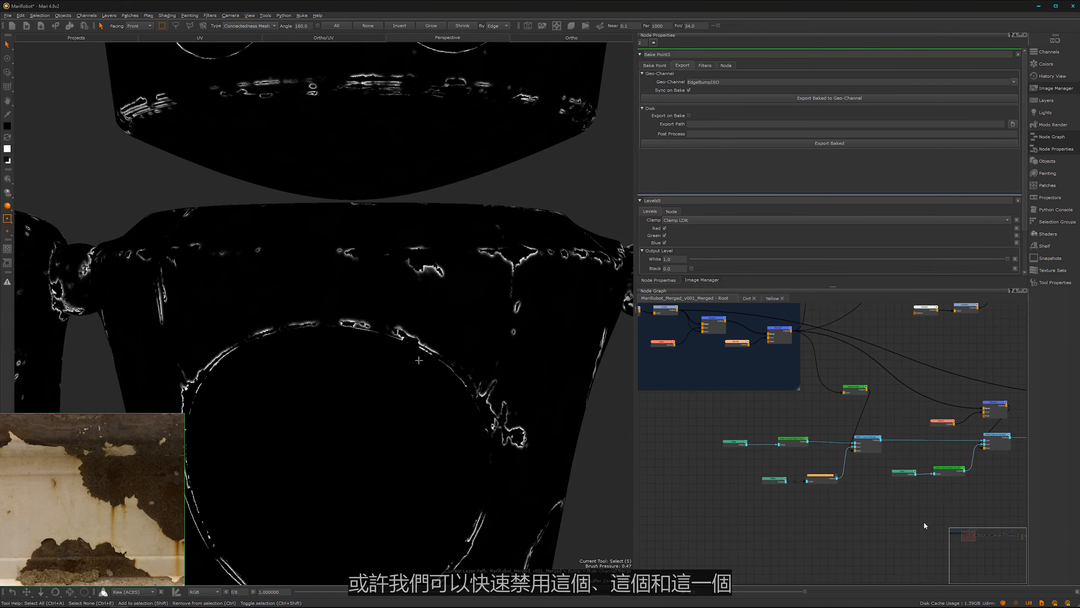
# - Disable the other bake nodes along the main merge chain and show the final shader on the robot
pyautogui.moveTo(925, 521); pyautogui.dragTo(750, 519, button='middle')
pyautogui.scroll(-3, 760, 525)
pyautogui.moveTo(980, 452); pyautogui.dragTo(836, 464, button='middle')
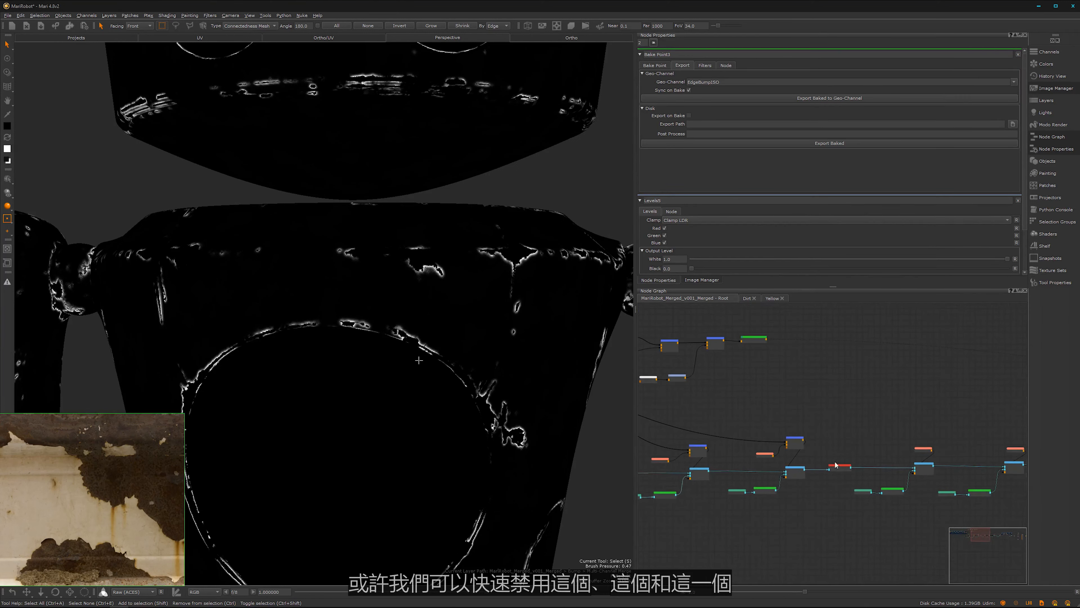
pyautogui.moveTo(864, 508); pyautogui.dragTo(729, 514, button='middle')
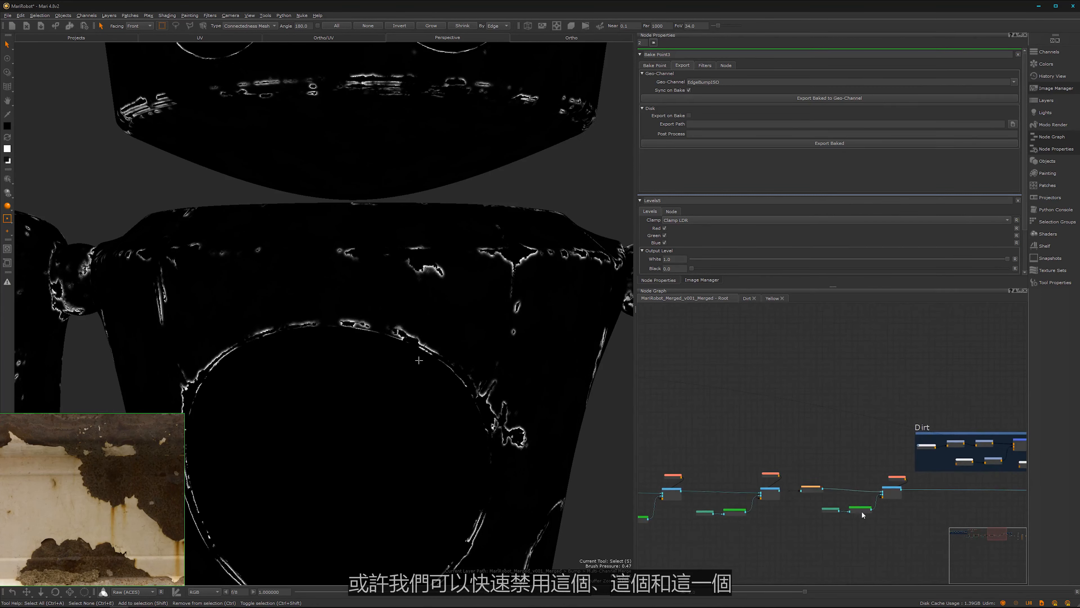
pyautogui.moveTo(874, 495); pyautogui.dragTo(745, 501, button='middle')
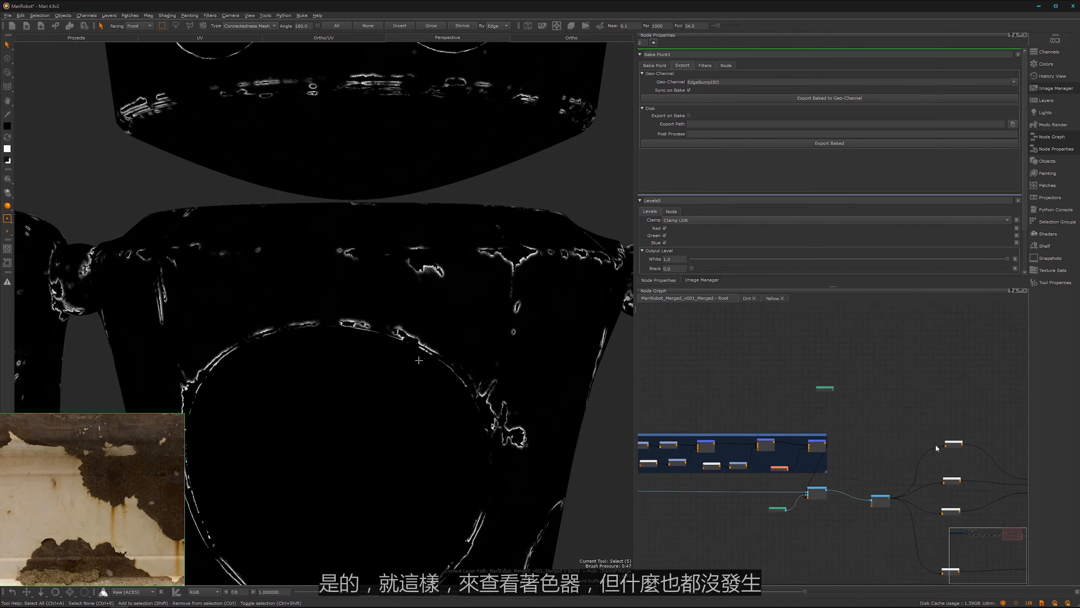
pyautogui.keyDown('alt'); pyautogui.moveTo(874, 447); pyautogui.dragTo(901, 432, button='right'); pyautogui.keyUp('alt')
pyautogui.moveTo(1011, 431); pyautogui.dragTo(921, 429, button='middle')
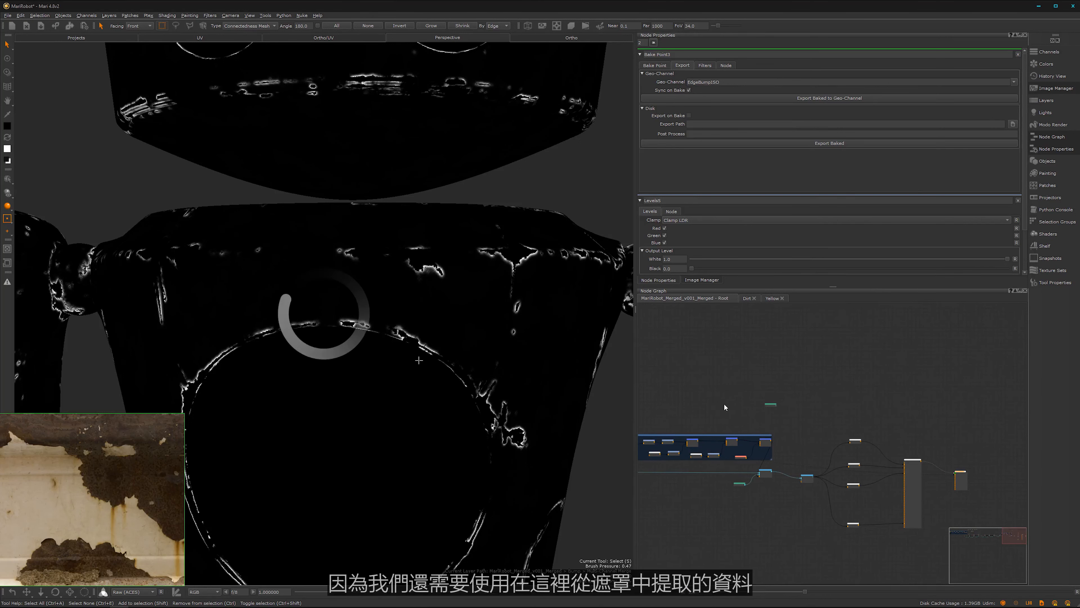
pyautogui.moveTo(717, 399); pyautogui.dragTo(980, 385, button='middle')
# - Return to the Yellow material node in the root graph and open the Yellow group
pyautogui.scroll(-2, 901, 377)
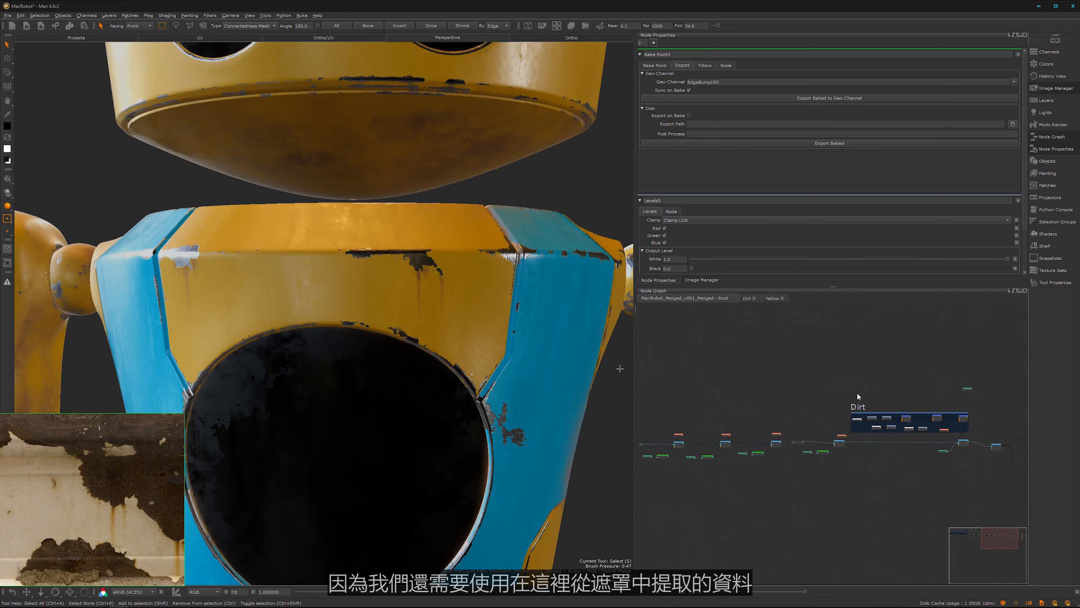
pyautogui.scroll(-1, 858, 394)
pyautogui.moveTo(786, 391); pyautogui.dragTo(974, 395, button='middle')
pyautogui.scroll(4, 760, 472)
pyautogui.scroll(4, 750, 477)
pyautogui.moveTo(791, 430); pyautogui.dragTo(762, 572, button='middle')
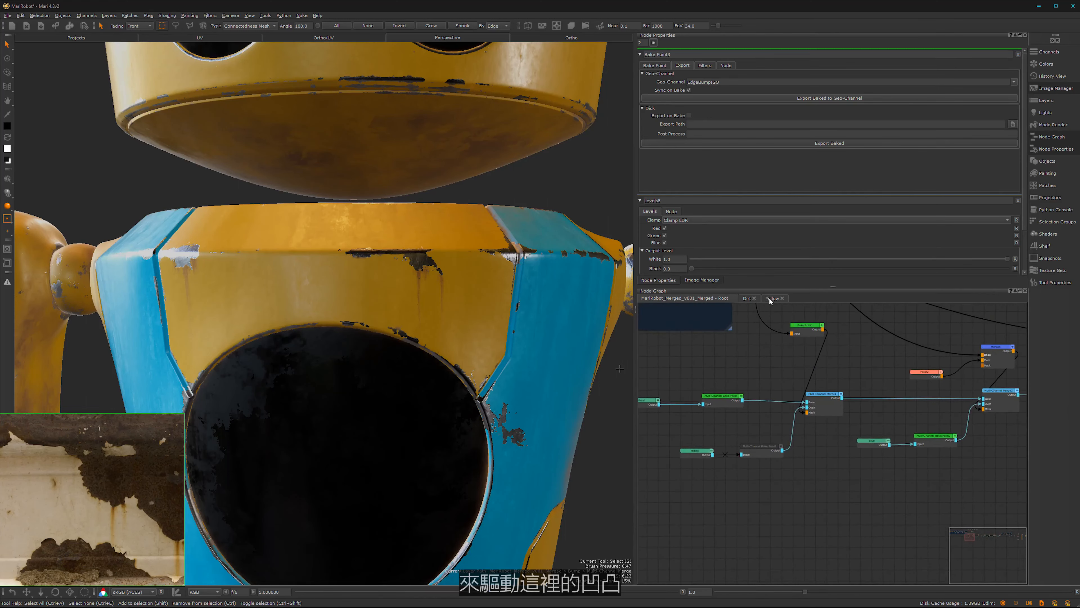
pyautogui.click(769, 298)
# - Insert a new Merge node after the last Merge of the lower chain in the Yellow group, spaced away from it
pyautogui.scroll(-2, 813, 472)
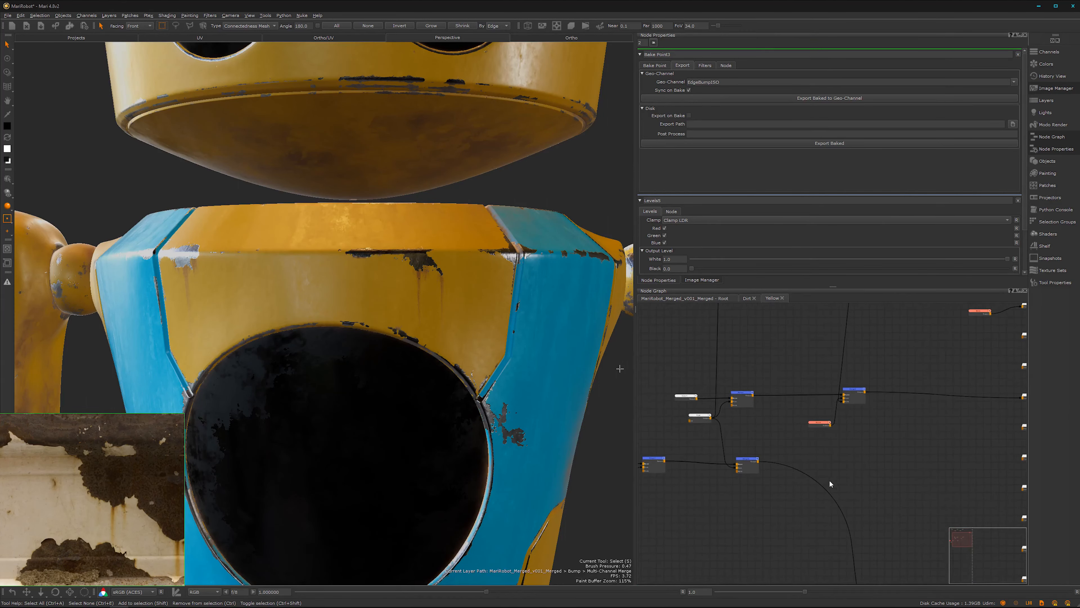
pyautogui.scroll(-1, 798, 479)
pyautogui.moveTo(766, 490); pyautogui.dragTo(829, 452, button='middle')
pyautogui.scroll(4, 828, 453)
pyautogui.moveTo(824, 349); pyautogui.dragTo(831, 441)
pyautogui.press('m')
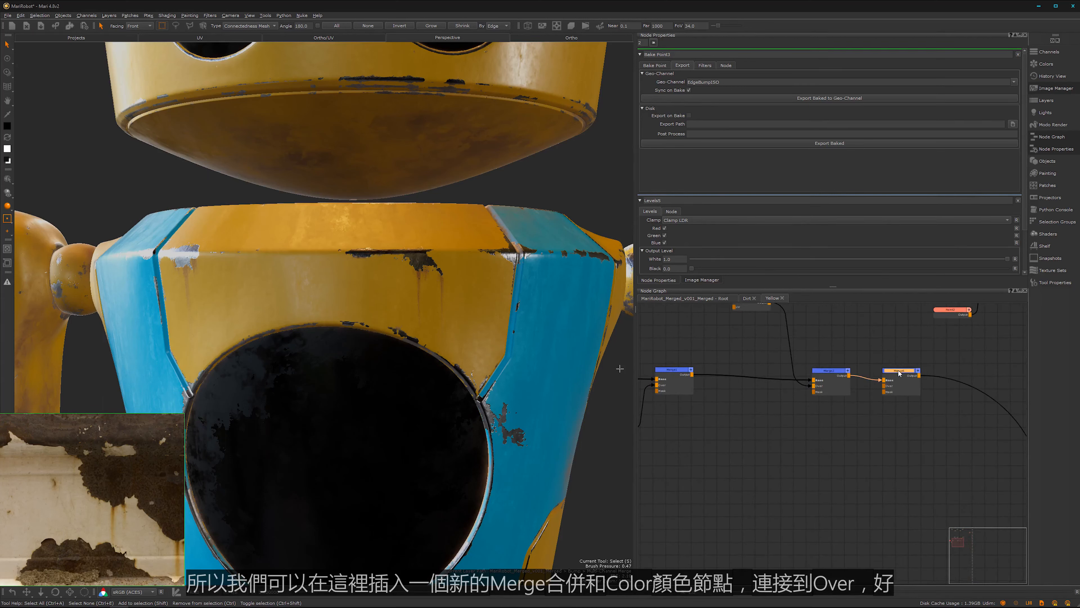
pyautogui.moveTo(909, 373); pyautogui.dragTo(964, 368)
pyautogui.moveTo(921, 411); pyautogui.dragTo(814, 436, button='middle')
# - Add a Color node, connect it to the new Merge's Over input and open its properties
pyautogui.click(779, 477)
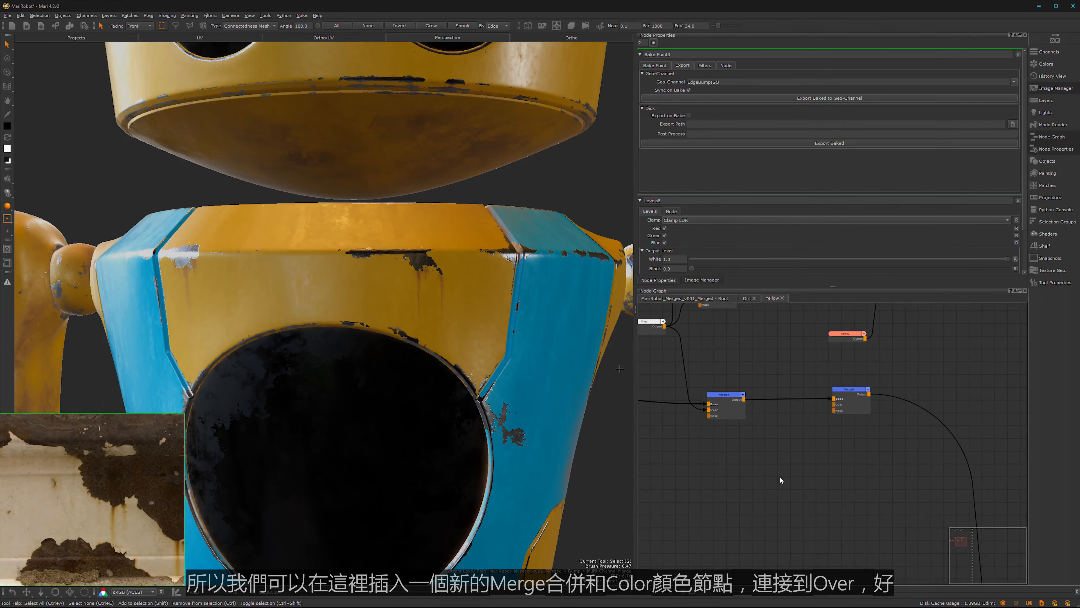
pyautogui.press('Tab')
pyautogui.write('colo')
pyautogui.click(825, 492)
pyautogui.moveTo(857, 404); pyautogui.dragTo(854, 402)
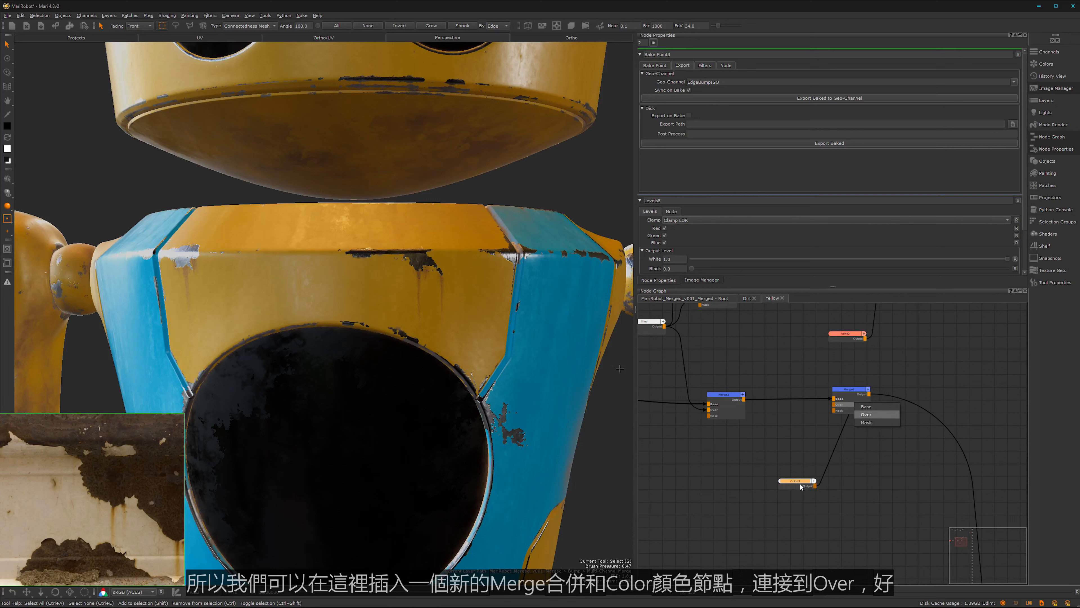
pyautogui.click(872, 415)
pyautogui.doubleClick(796, 482)
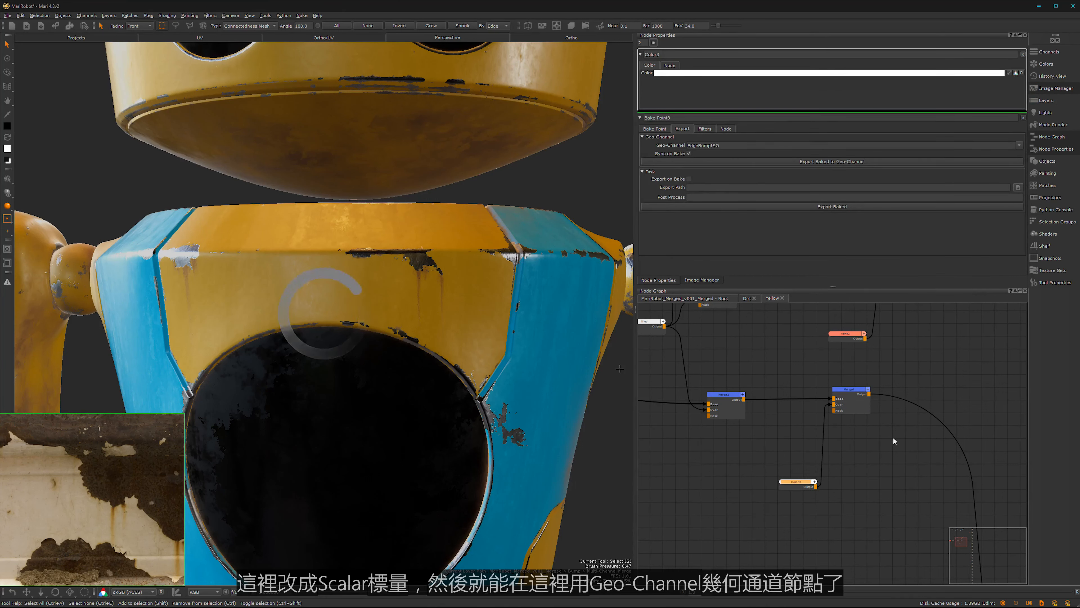
# - Add a Geo-Channel node, connect it to the new Merge's Mask input and set its channel to EdgeBumpISO
pyautogui.click(888, 367)
pyautogui.press('Tab')
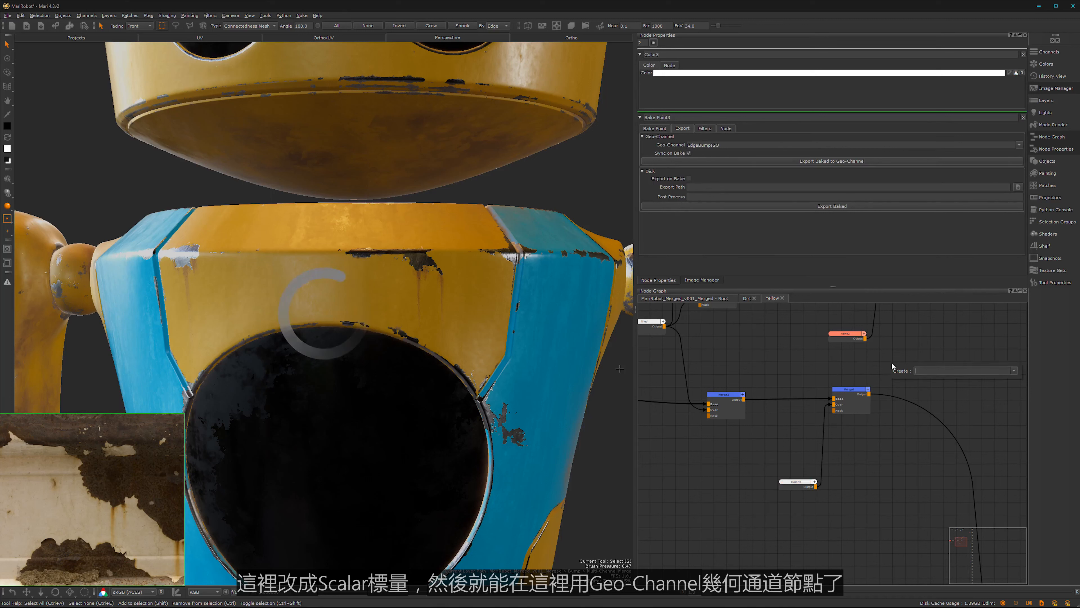
pyautogui.write('geo')
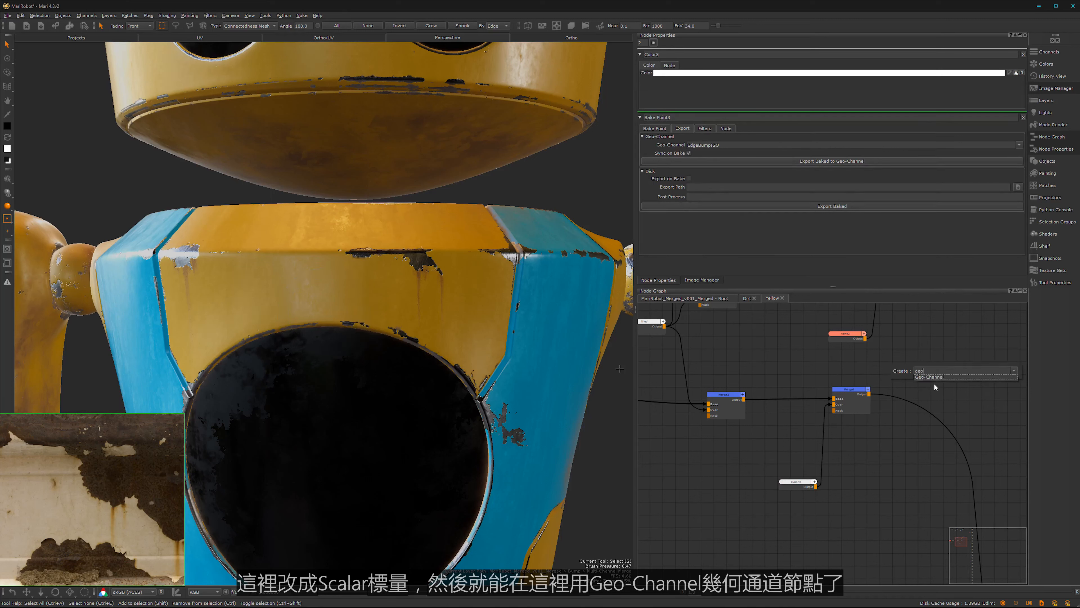
pyautogui.click(937, 376)
pyautogui.moveTo(929, 370); pyautogui.dragTo(844, 410)
pyautogui.moveTo(912, 368); pyautogui.dragTo(899, 367)
pyautogui.click(1013, 74)
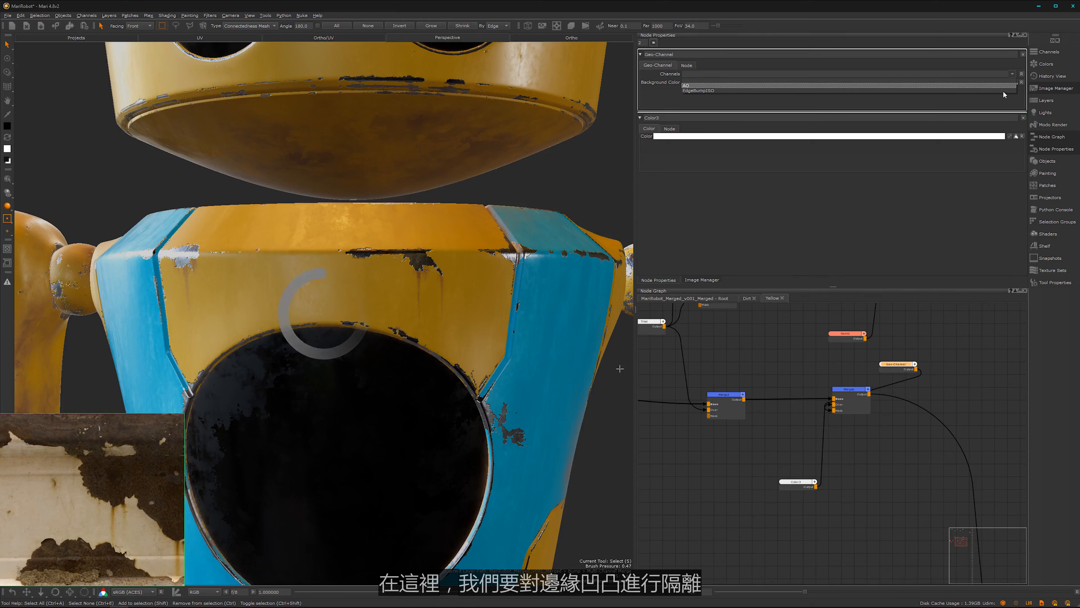
pyautogui.click(1005, 90)
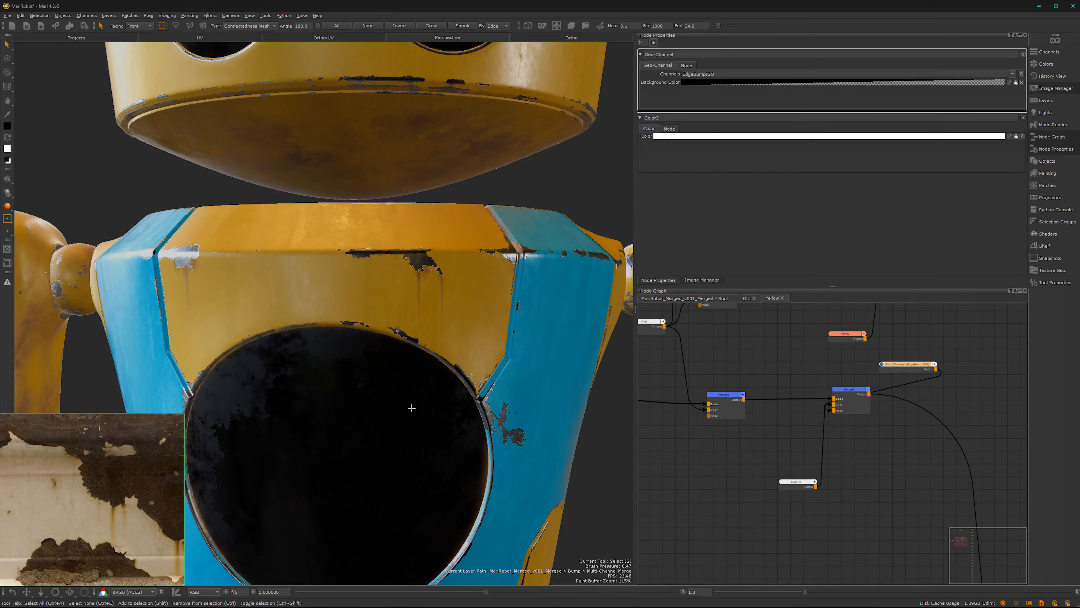
# - Examine the edge bump around the chipped yellow paint on the robot's torso from several close angles
pyautogui.moveTo(388, 387); pyautogui.dragTo(421, 370)
pyautogui.click(617, 475)
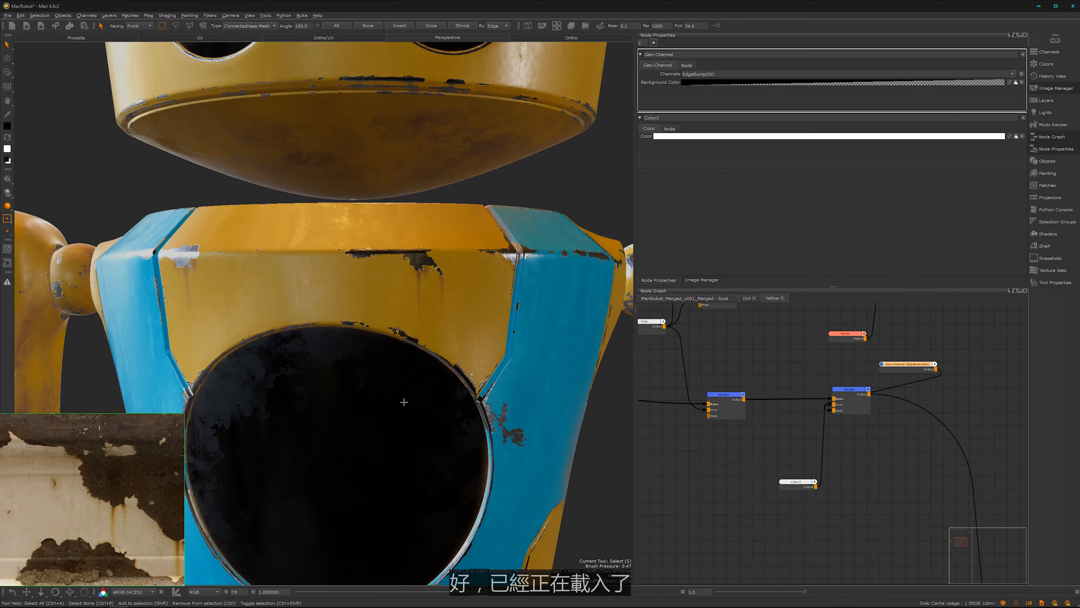
pyautogui.press('p')
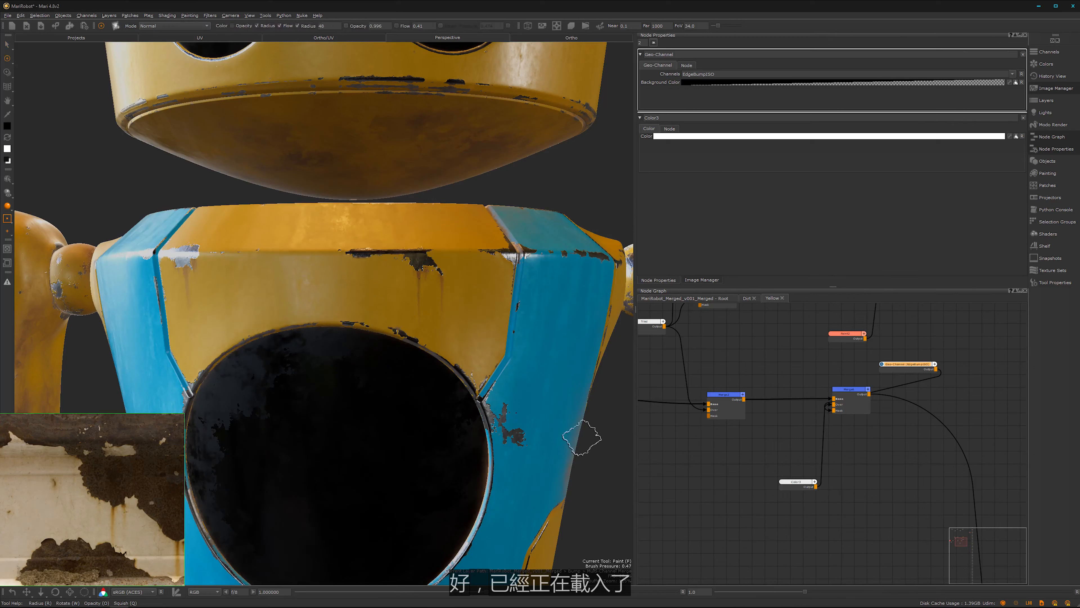
pyautogui.keyDown('alt'); pyautogui.moveTo(434, 382); pyautogui.dragTo(429, 403); pyautogui.keyUp('alt')
pyautogui.keyDown('alt'); pyautogui.moveTo(429, 403); pyautogui.dragTo(570, 293, button='right'); pyautogui.keyUp('alt')
pyautogui.keyDown('alt'); pyautogui.moveTo(462, 375); pyautogui.dragTo(386, 421, button='middle'); pyautogui.keyUp('alt')
pyautogui.keyDown('alt'); pyautogui.moveTo(386, 422); pyautogui.dragTo(392, 395); pyautogui.keyUp('alt')
pyautogui.moveTo(472, 317)
pyautogui.keyDown('alt'); pyautogui.mouseDown(button='right')
pyautogui.moveTo(454, 332)
pyautogui.moveTo(454, 314)
pyautogui.mouseUp(button='right'); pyautogui.keyUp('alt')
pyautogui.moveTo(454, 313)
pyautogui.keyDown('alt'); pyautogui.mouseDown()
pyautogui.moveTo(398, 410)
pyautogui.moveTo(404, 393)
pyautogui.moveTo(393, 401)
pyautogui.mouseUp(); pyautogui.keyUp('alt')
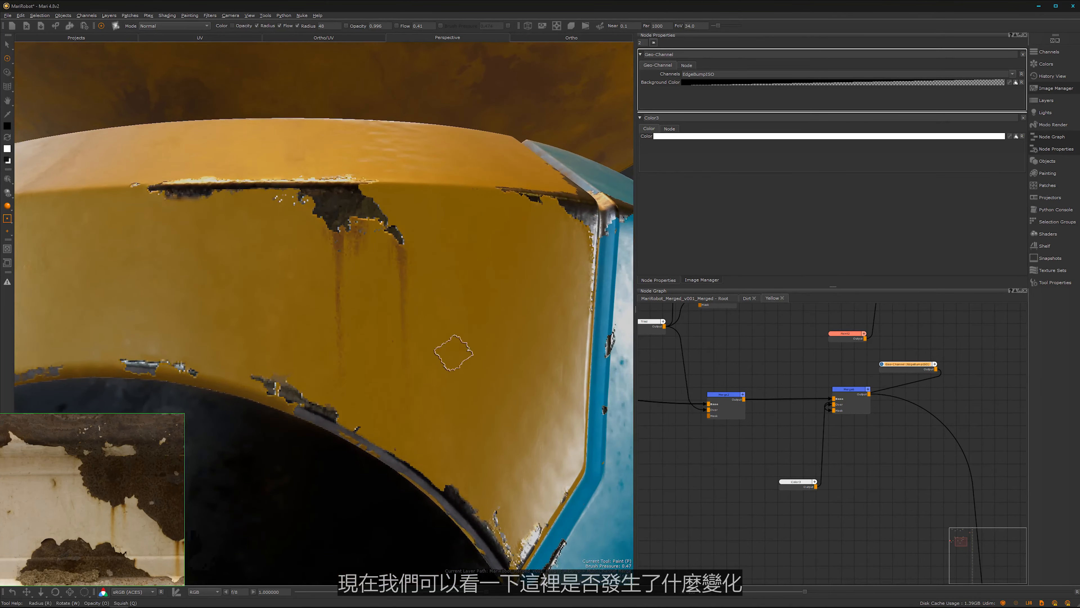
pyautogui.moveTo(454, 352)
pyautogui.keyDown('alt'); pyautogui.mouseDown()
pyautogui.moveTo(403, 350)
pyautogui.moveTo(385, 368)
pyautogui.moveTo(437, 360)
pyautogui.mouseUp(); pyautogui.keyUp('alt')
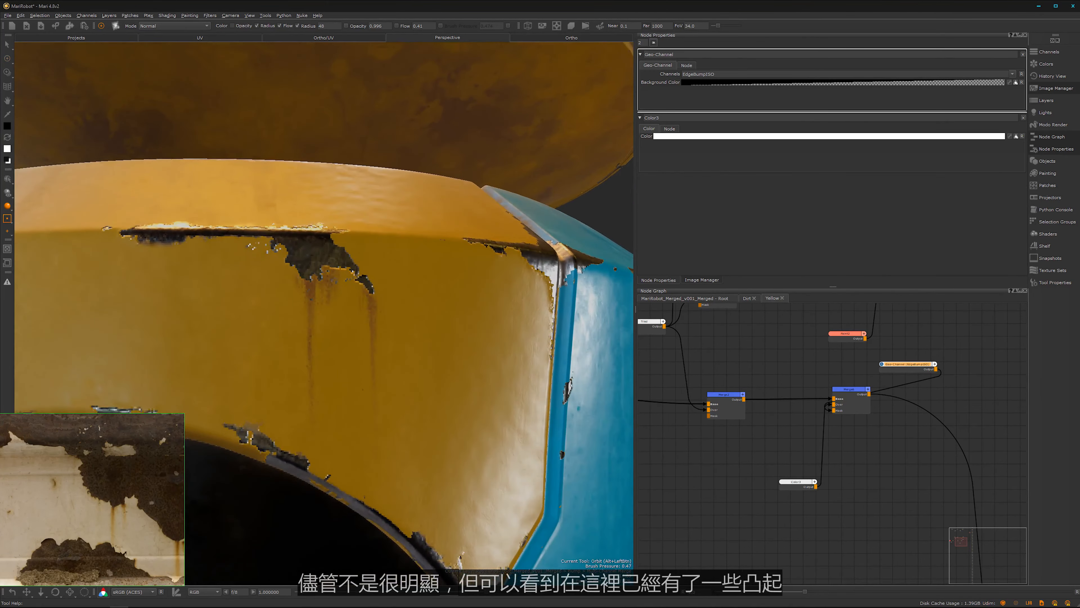
pyautogui.press('s')
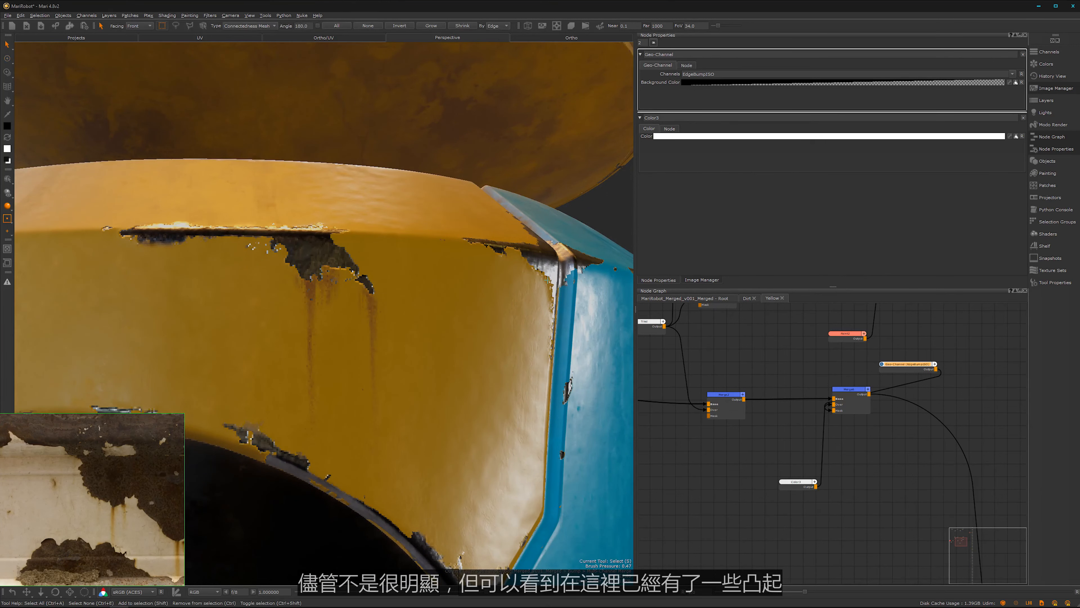
pyautogui.keyDown('alt'); pyautogui.moveTo(443, 316); pyautogui.dragTo(573, 321); pyautogui.keyUp('alt')
pyautogui.keyDown('alt'); pyautogui.moveTo(427, 342); pyautogui.dragTo(566, 345); pyautogui.keyUp('alt')
pyautogui.keyDown('alt'); pyautogui.moveTo(434, 349); pyautogui.dragTo(566, 346, button='middle'); pyautogui.keyUp('alt')
pyautogui.keyDown('alt'); pyautogui.moveTo(229, 339); pyautogui.dragTo(265, 317); pyautogui.keyUp('alt')
# - View the new Merge node's output on the model and examine the bump edges across the torso
pyautogui.moveTo(799, 485); pyautogui.dragTo(792, 464)
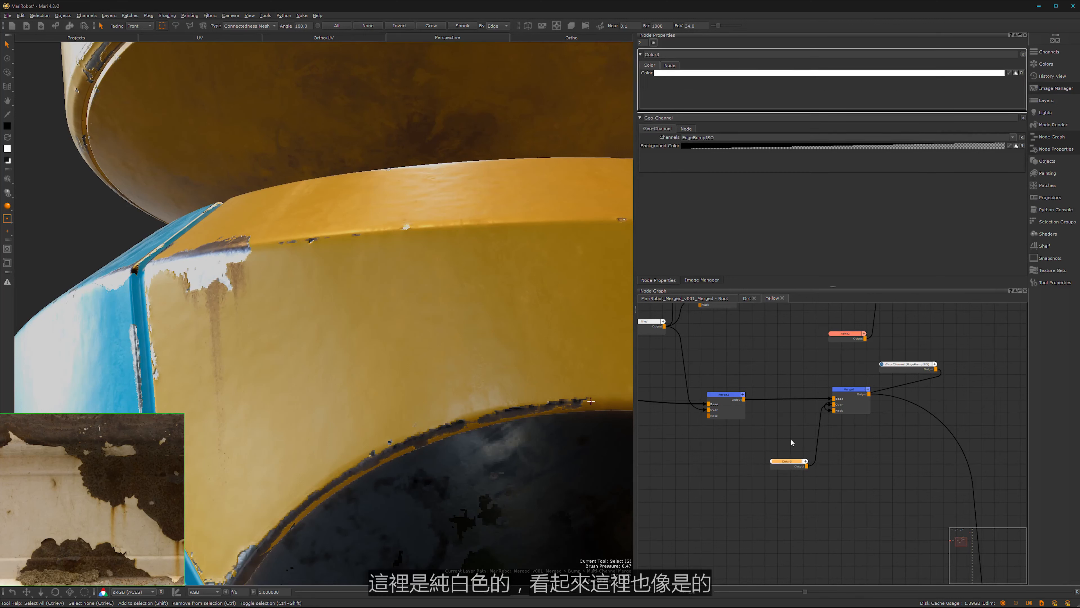
pyautogui.click(839, 465)
pyautogui.click(849, 390)
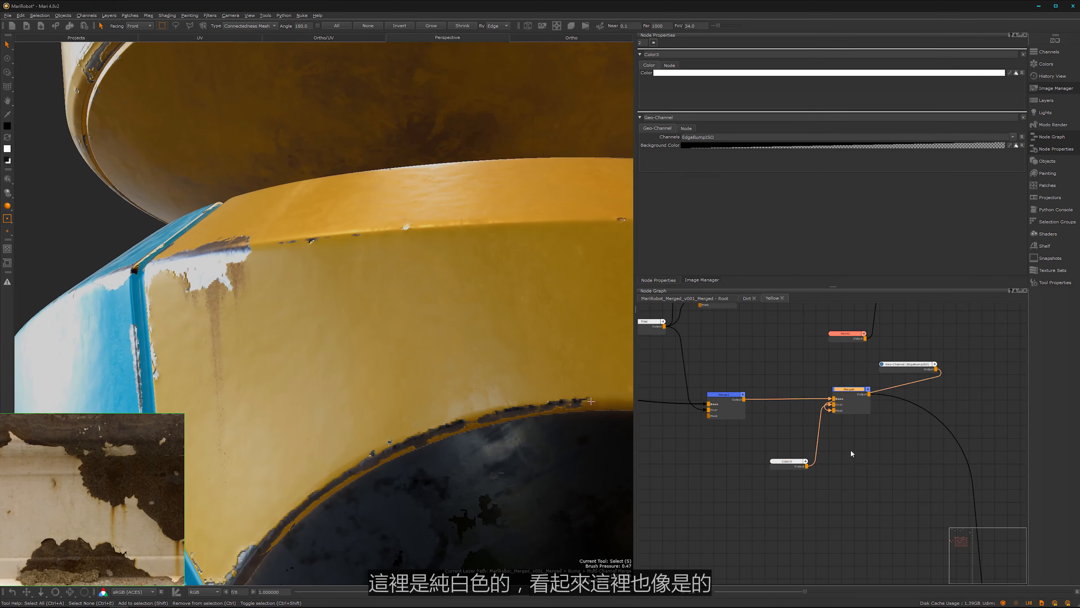
pyautogui.press('1')
pyautogui.click(881, 476)
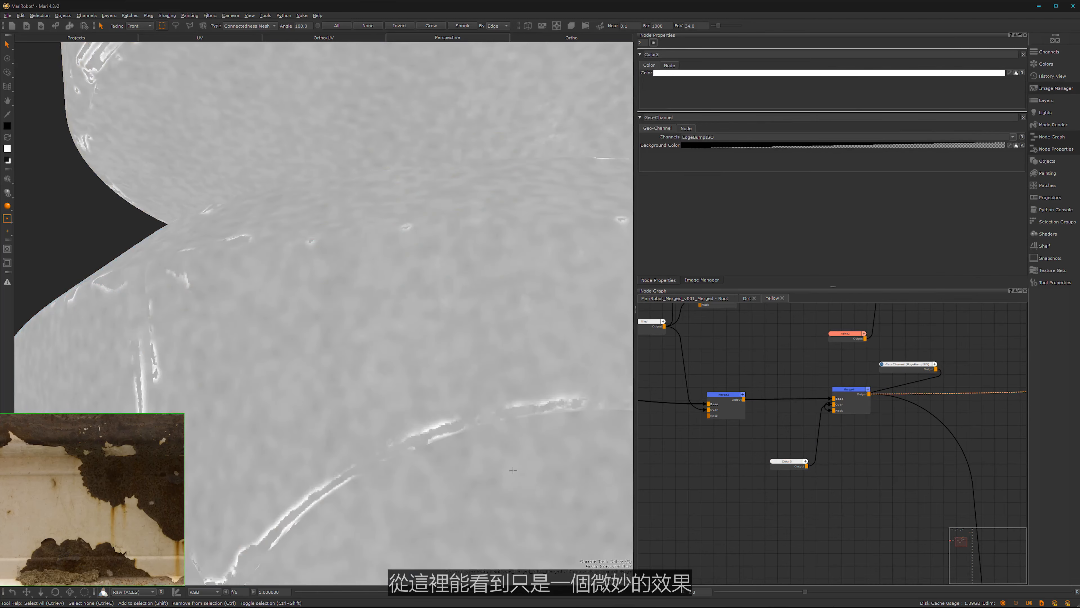
pyautogui.keyDown('alt'); pyautogui.moveTo(447, 370); pyautogui.dragTo(387, 384, button='right'); pyautogui.keyUp('alt')
pyautogui.keyDown('alt'); pyautogui.moveTo(387, 384); pyautogui.dragTo(321, 339); pyautogui.keyUp('alt')
pyautogui.keyDown('alt'); pyautogui.moveTo(446, 357); pyautogui.dragTo(391, 366); pyautogui.keyUp('alt')
pyautogui.keyDown('alt'); pyautogui.moveTo(433, 353); pyautogui.dragTo(531, 347, button='right'); pyautogui.keyUp('alt')
pyautogui.keyDown('alt'); pyautogui.moveTo(405, 402); pyautogui.dragTo(445, 376, button='middle'); pyautogui.keyUp('alt')
pyautogui.keyDown('alt'); pyautogui.moveTo(415, 405); pyautogui.dragTo(436, 397, button='right'); pyautogui.keyUp('alt')
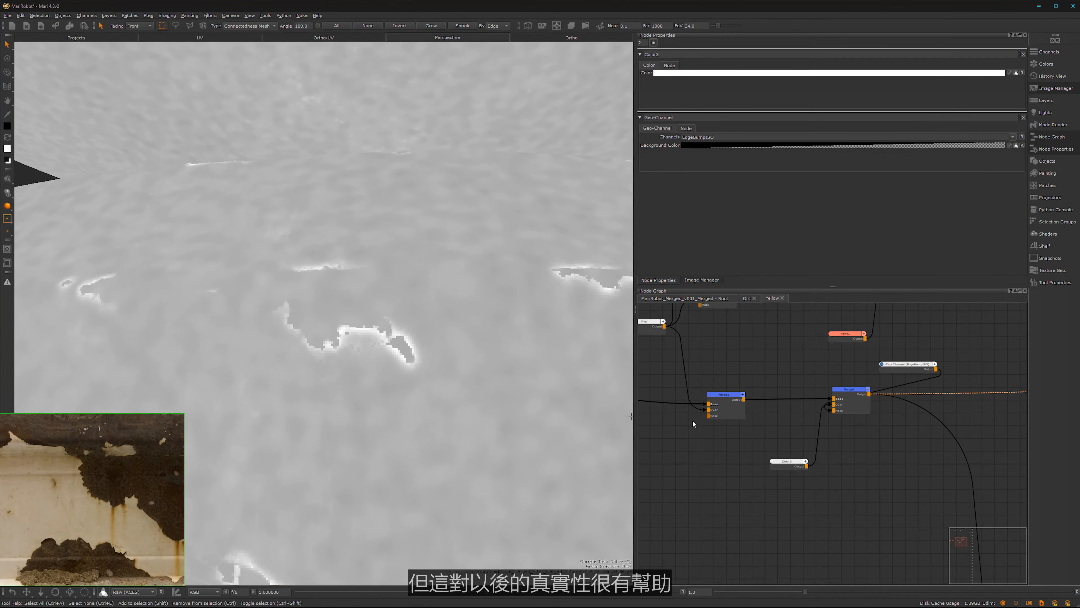
# - Darken the Color node feeding the Merge to a light grey with an intensity of about 0.788
pyautogui.moveTo(794, 461); pyautogui.dragTo(795, 455)
pyautogui.keyDown('alt'); pyautogui.moveTo(445, 398); pyautogui.dragTo(314, 404, button='right'); pyautogui.keyUp('alt')
pyautogui.keyDown('alt'); pyautogui.moveTo(366, 430); pyautogui.dragTo(365, 362, button='middle'); pyautogui.keyUp('alt')
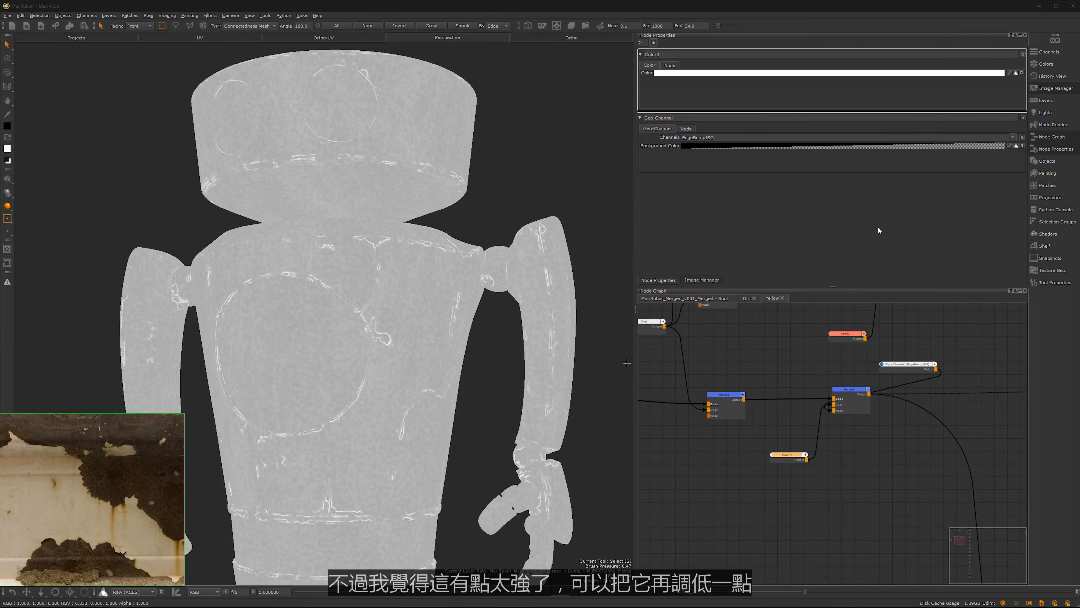
pyautogui.moveTo(959, 284); pyautogui.dragTo(942, 291)
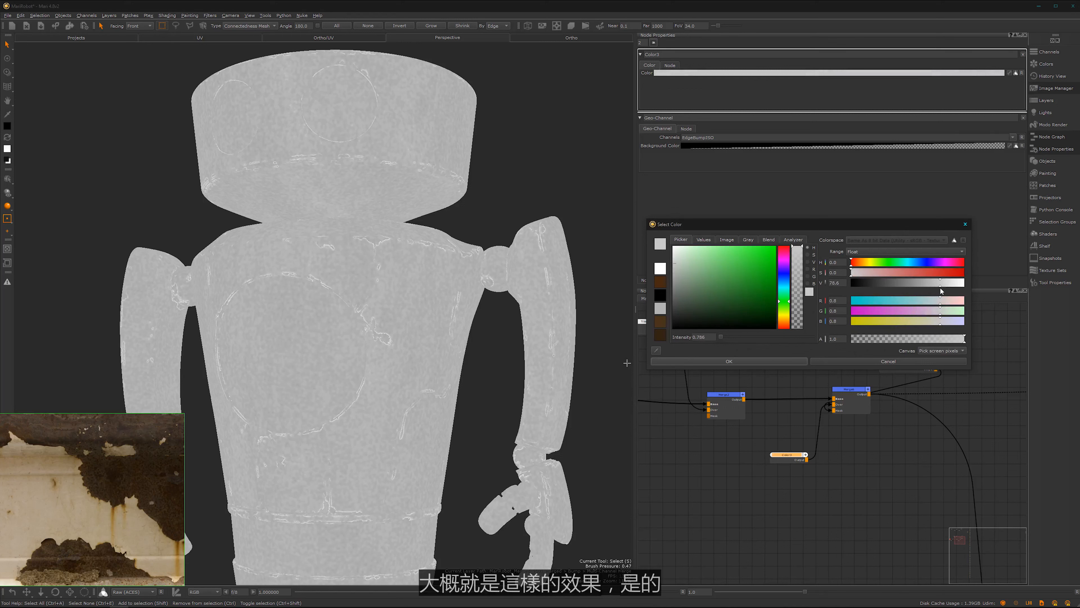
pyautogui.click(787, 362)
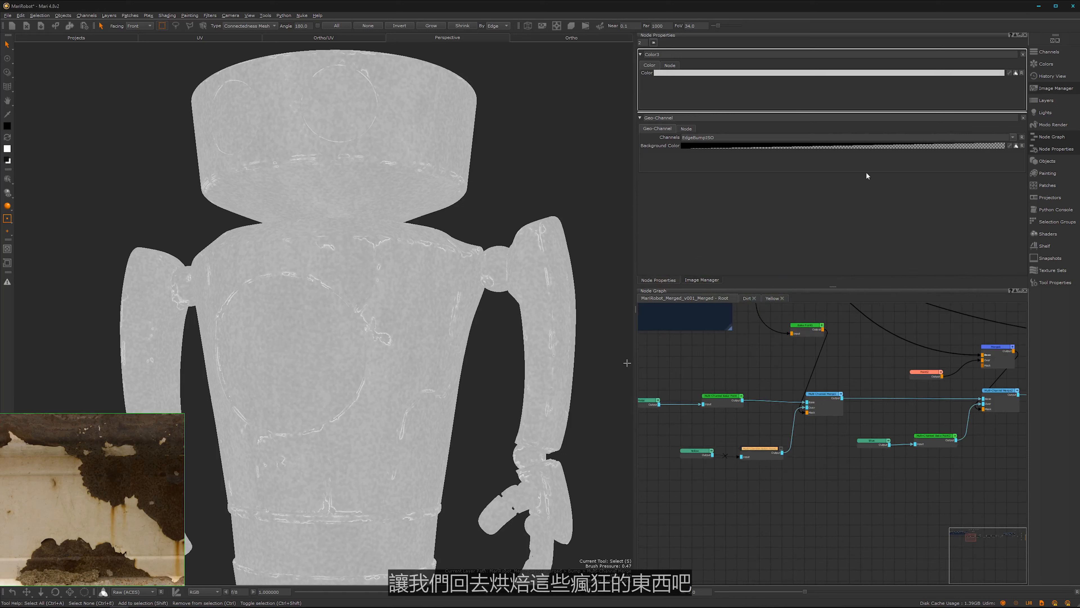
# - Re-enable the Yellow material's Multi-Channel Bake Point in the root graph and bake it again
pyautogui.doubleClick(757, 456)
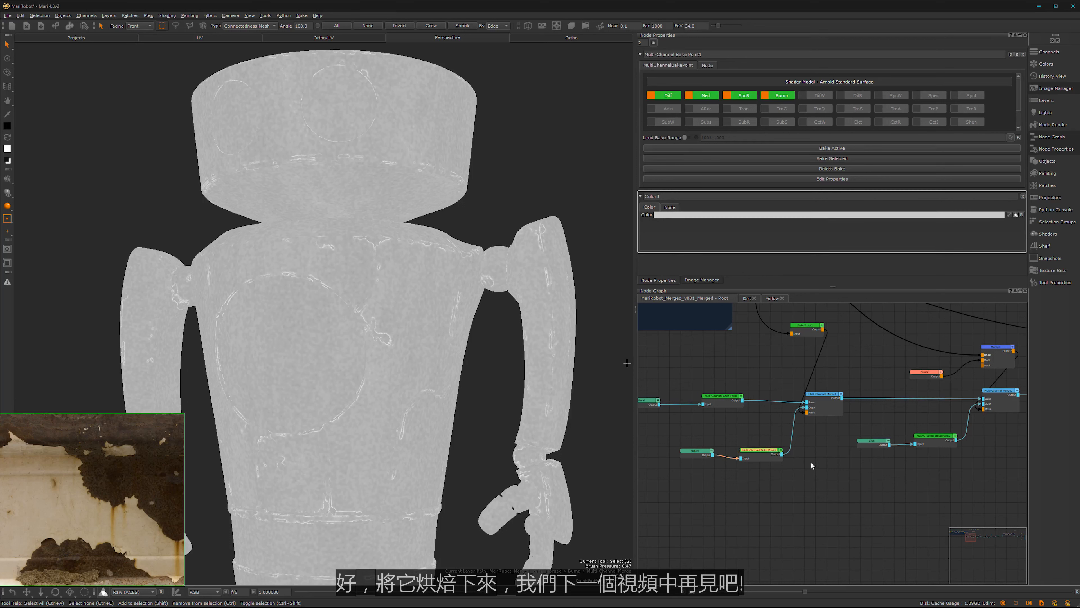
pyautogui.scroll(-6, 892, 491)
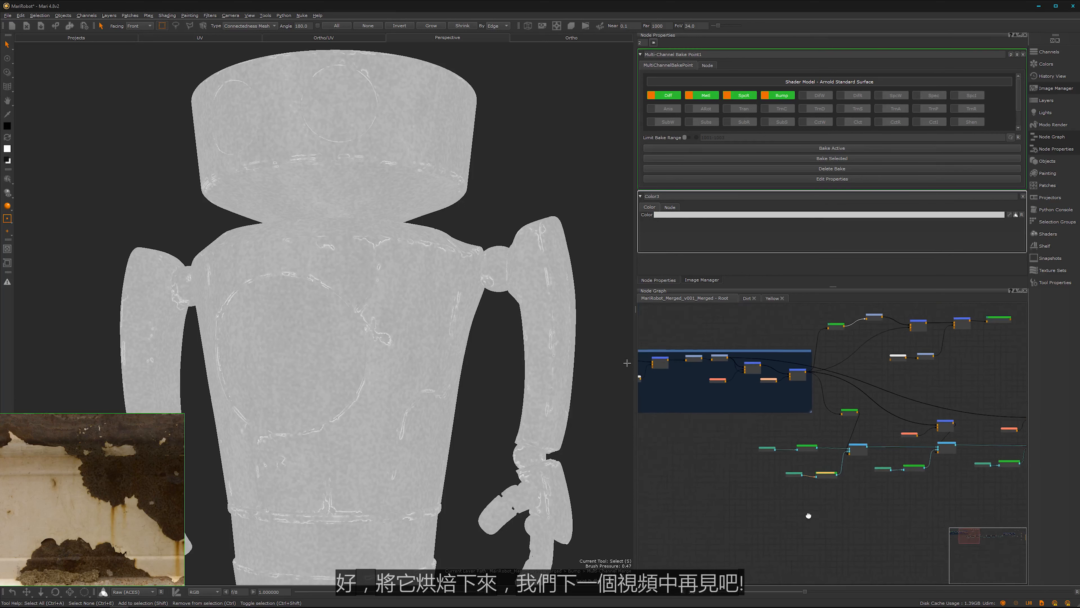